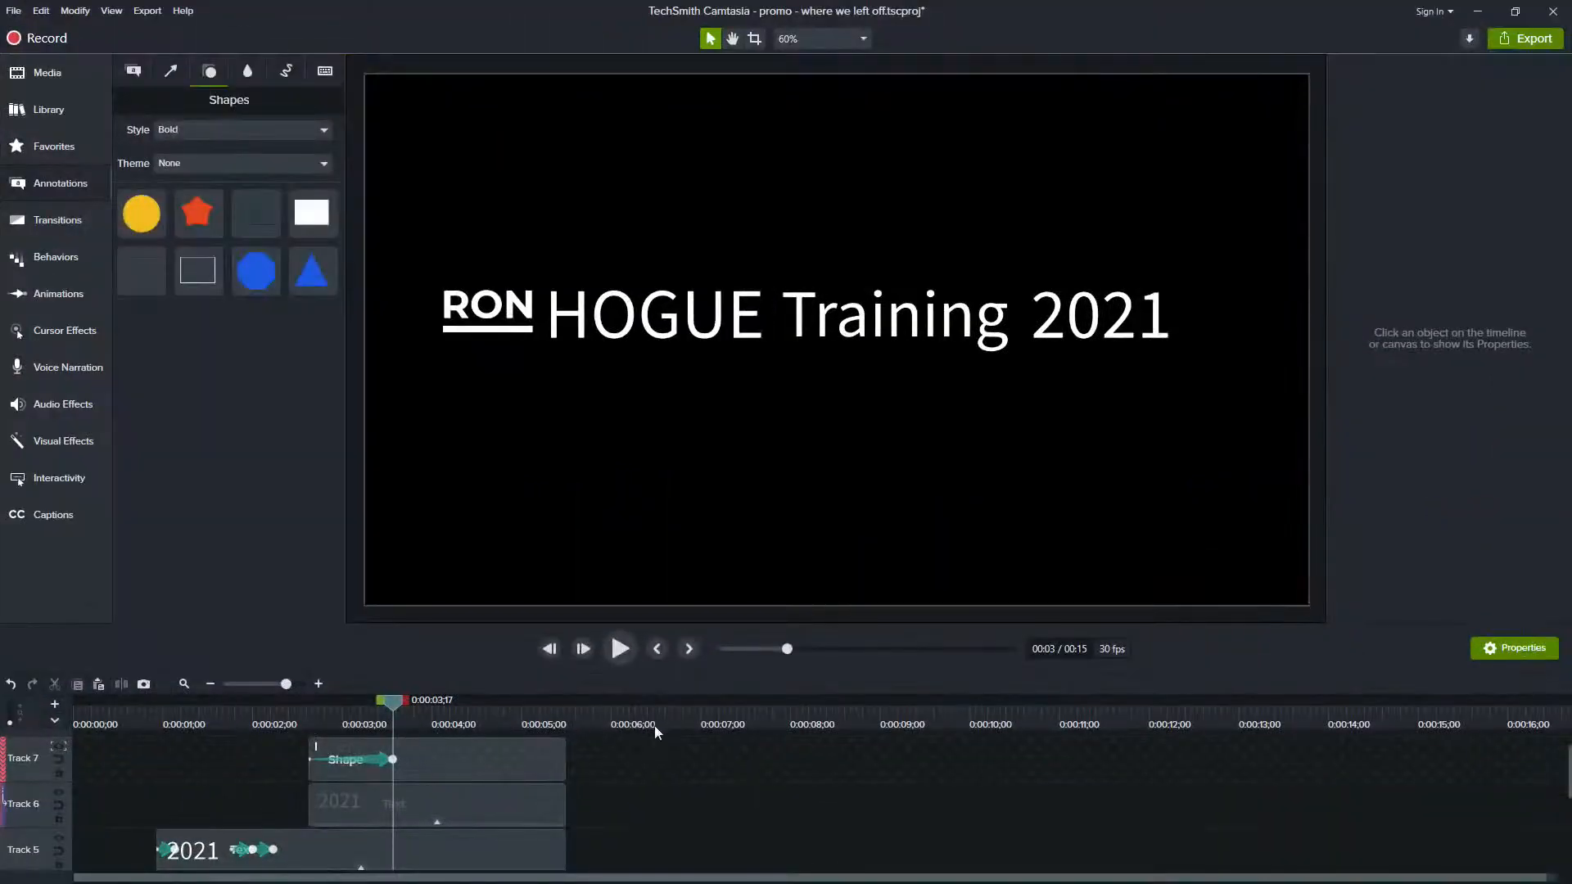
Step: Move the animated line callout on Track 1 later in the timeline, to start at about 15 seconds
left_click(623, 718)
scroll(612, 793, "down", 4)
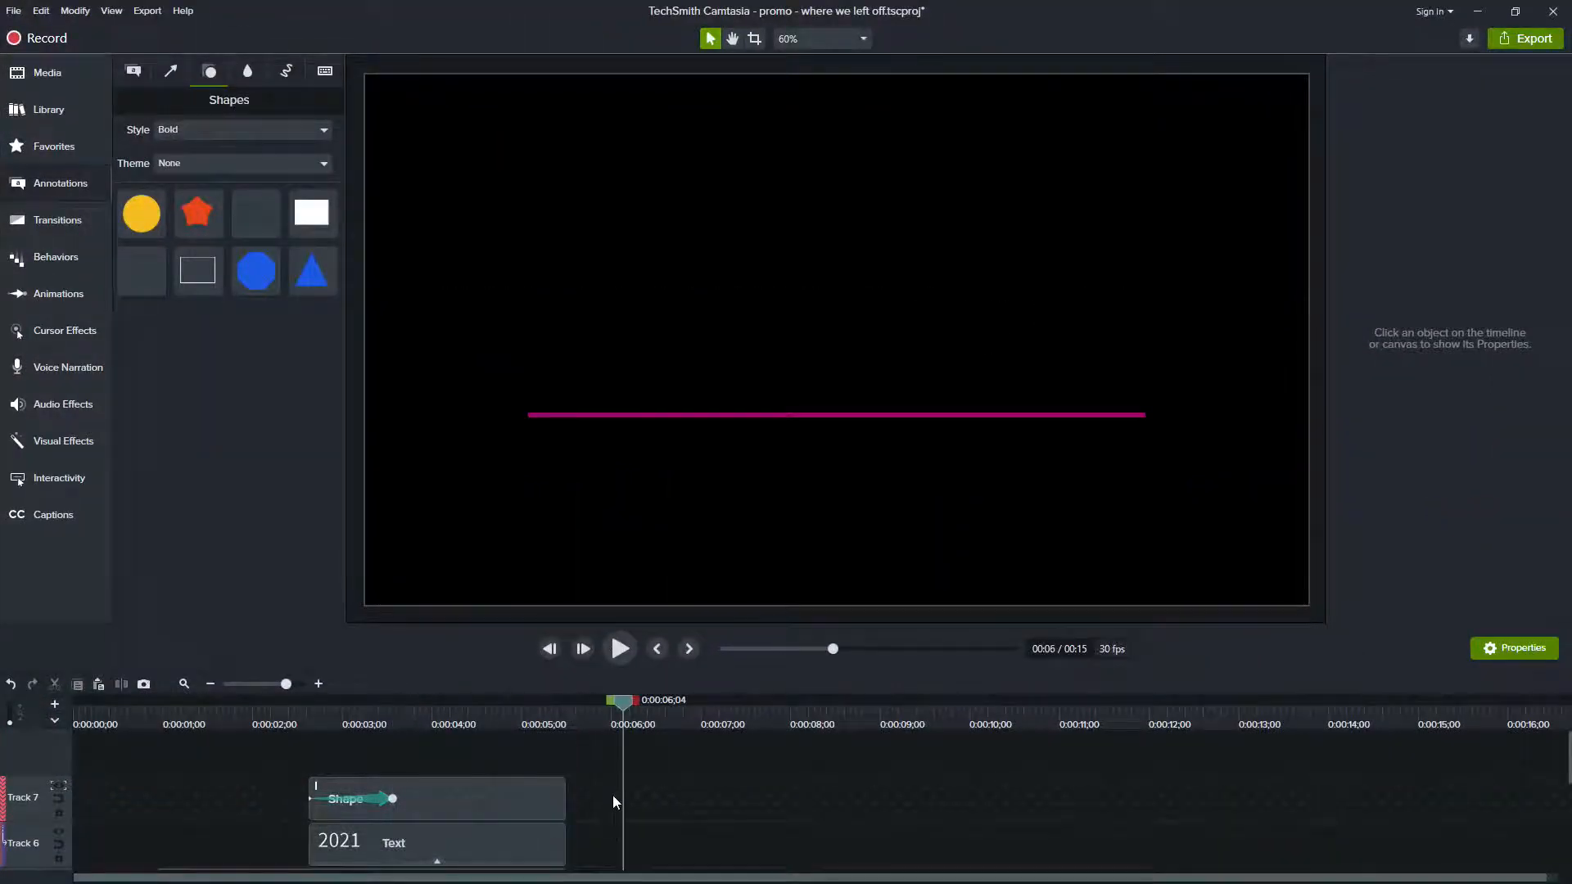
left_click_drag(635, 832, 1492, 881)
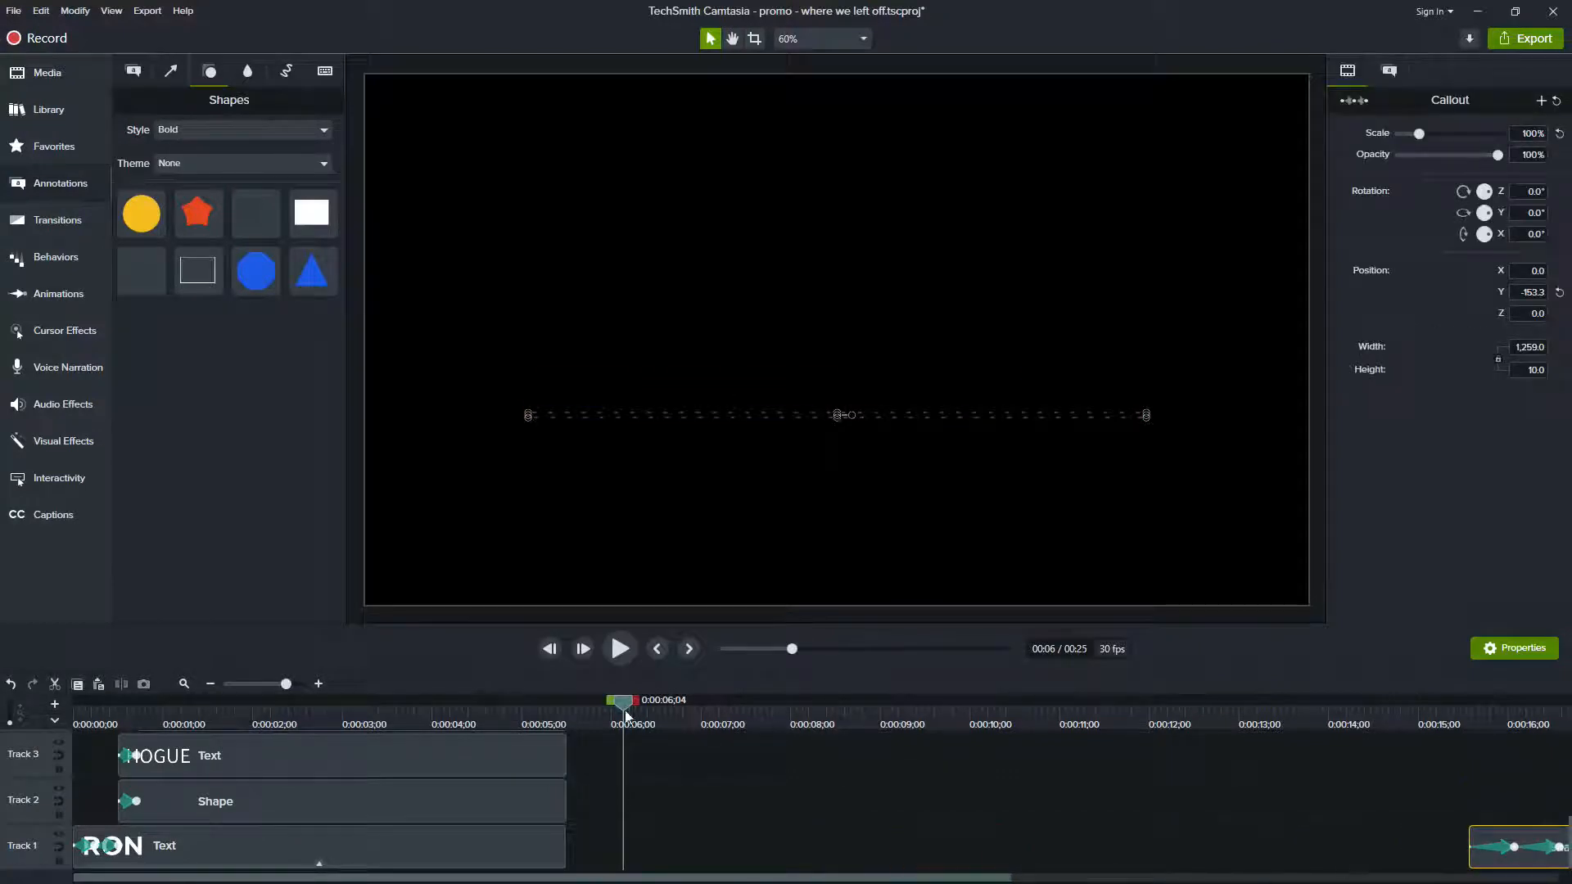
scroll(661, 833, "up", 3)
left_click(642, 804)
scroll(642, 803, "down", 3)
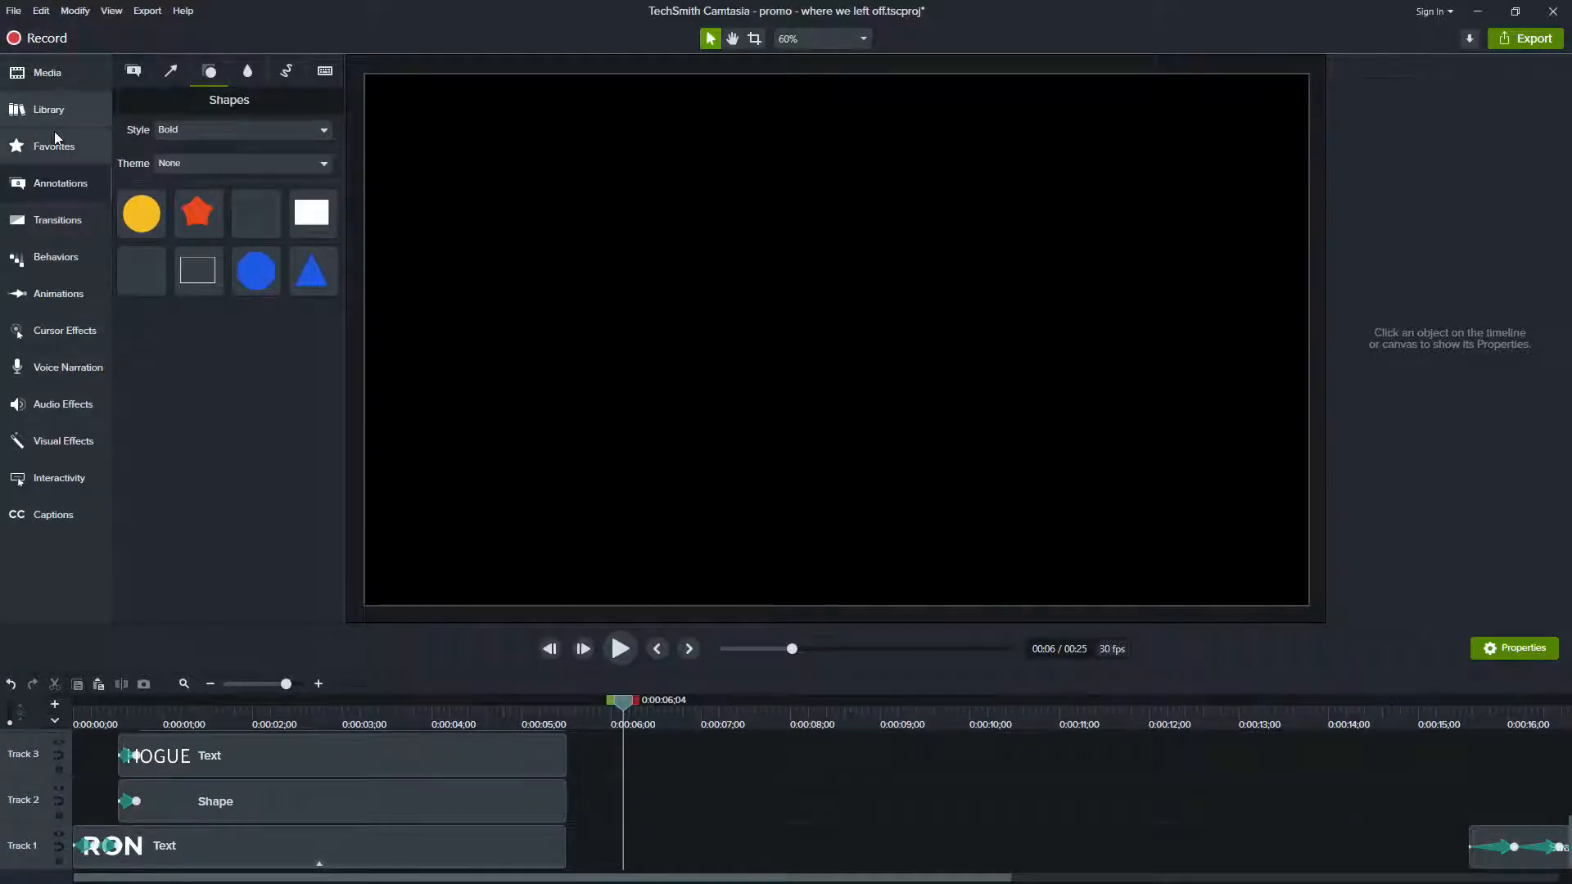
Step: Add the 1-Camera clip from the Live library to Track 2, trim off its beginning and start it at about 6 seconds
left_click(67, 112)
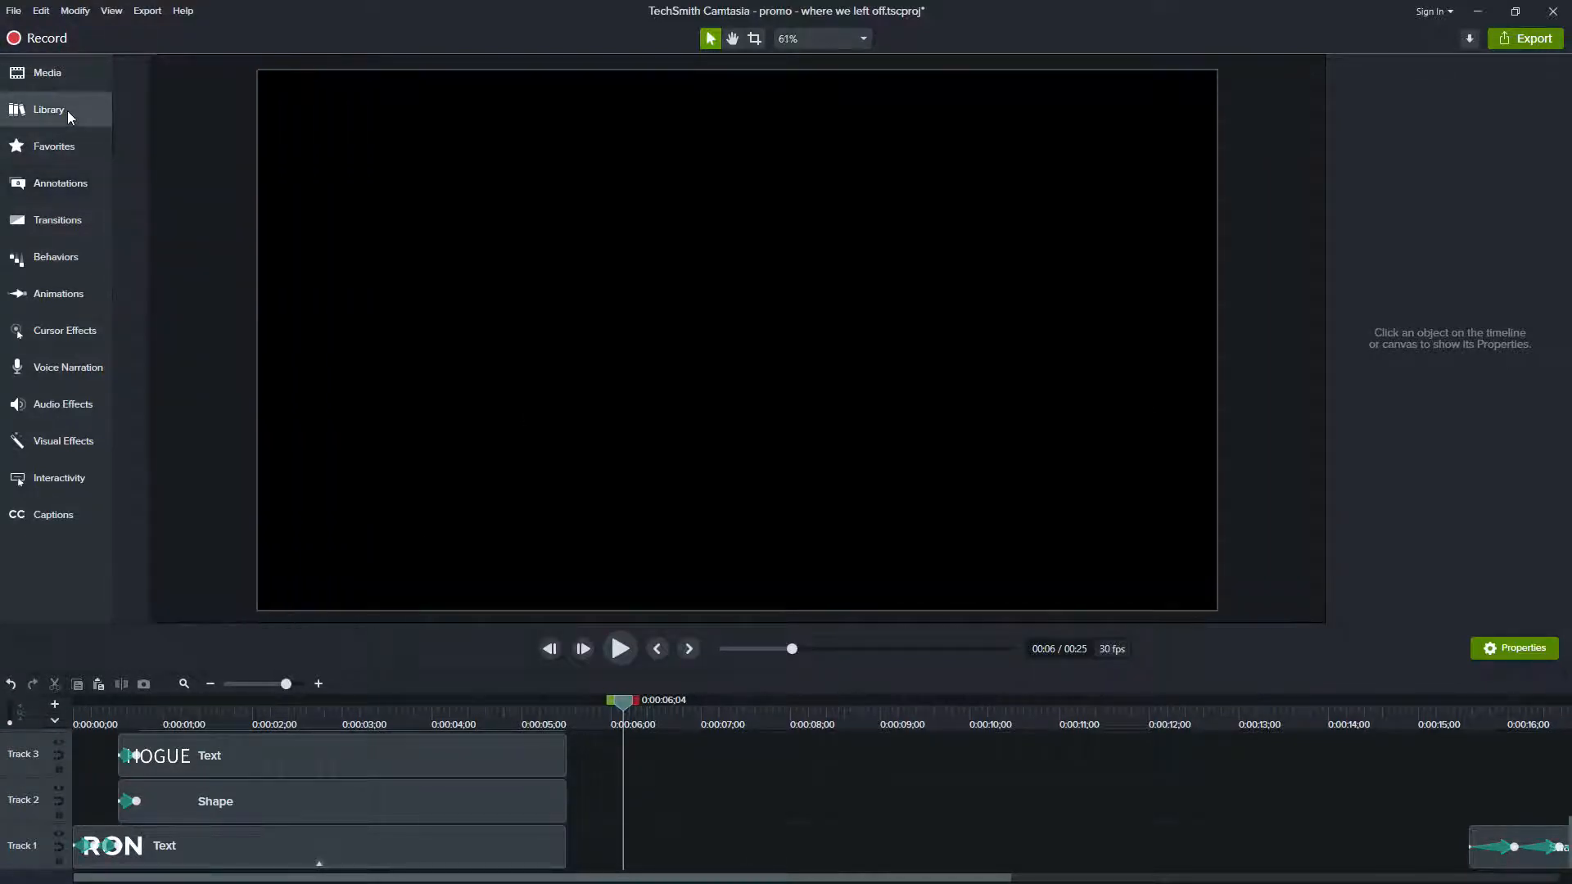
left_click(69, 115)
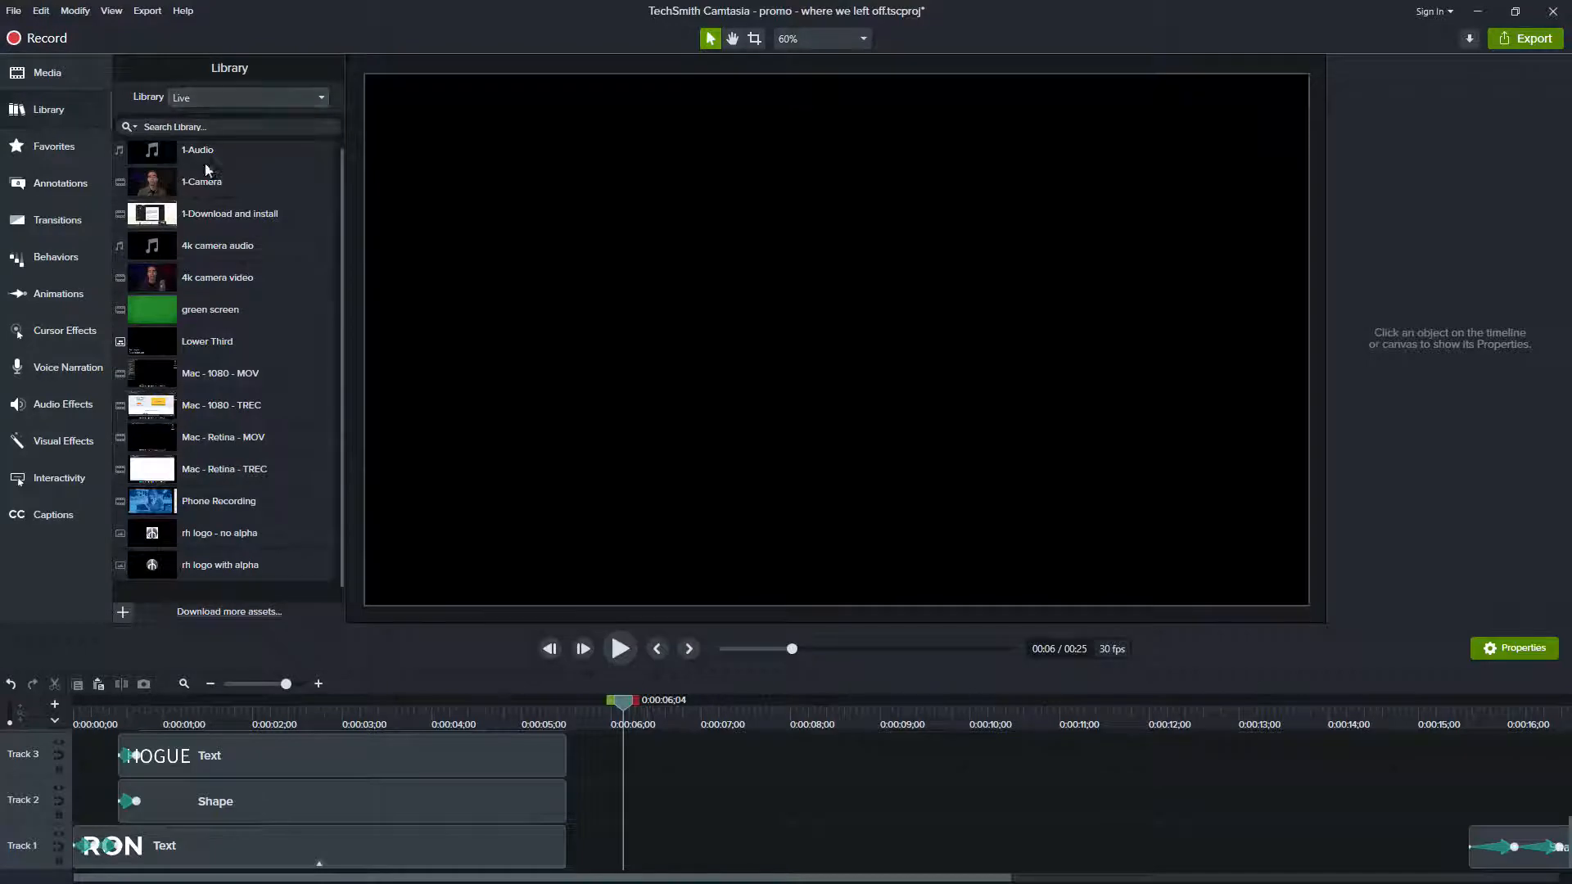
left_click_drag(203, 179, 601, 799)
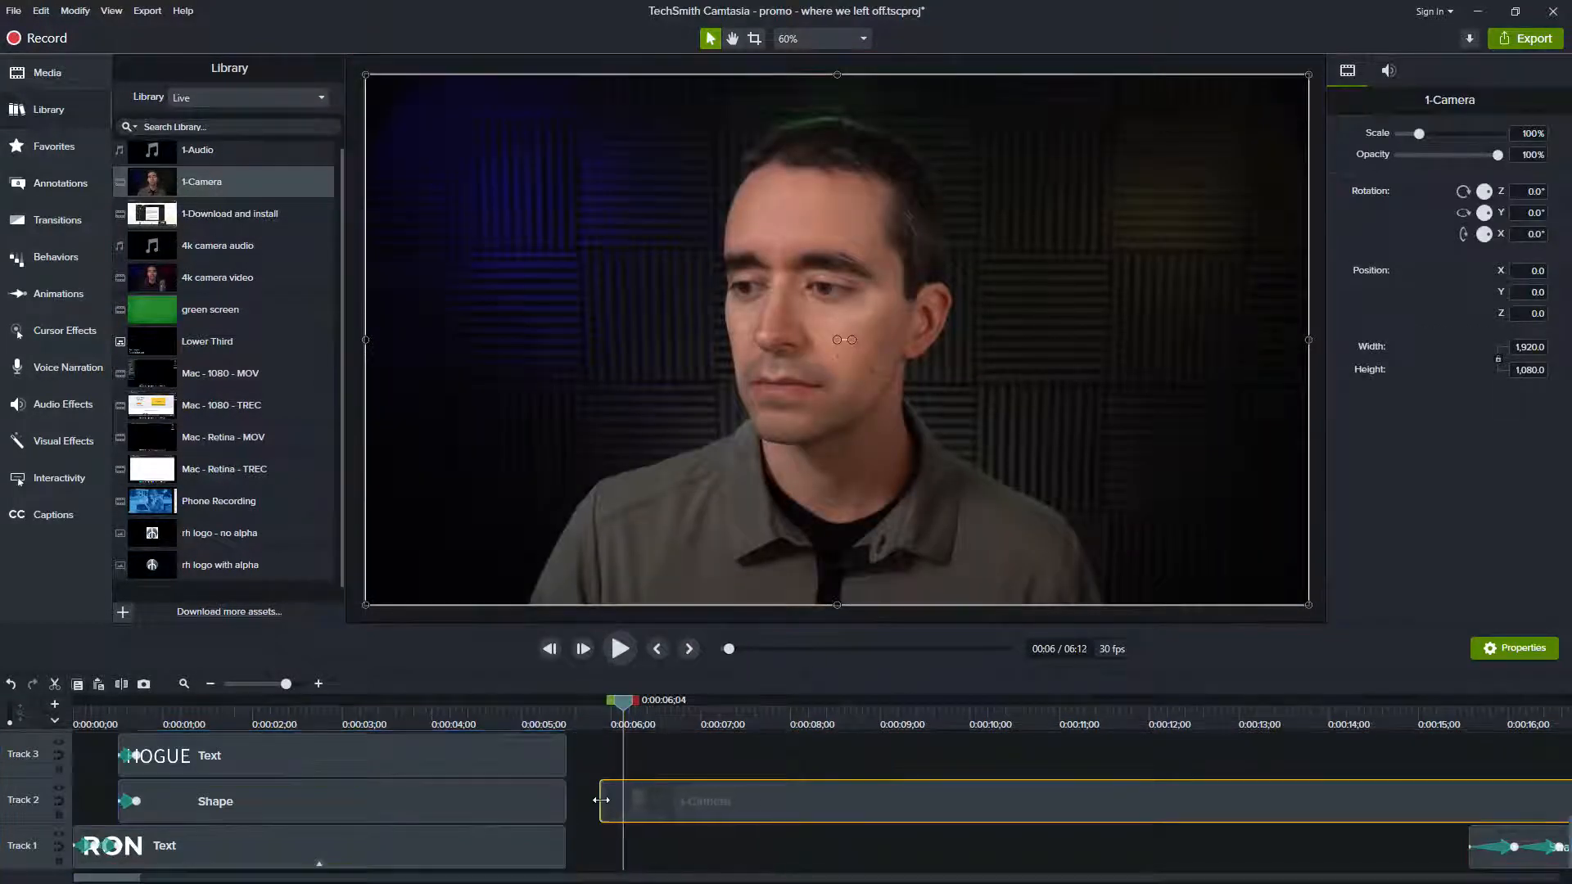
left_click(211, 683)
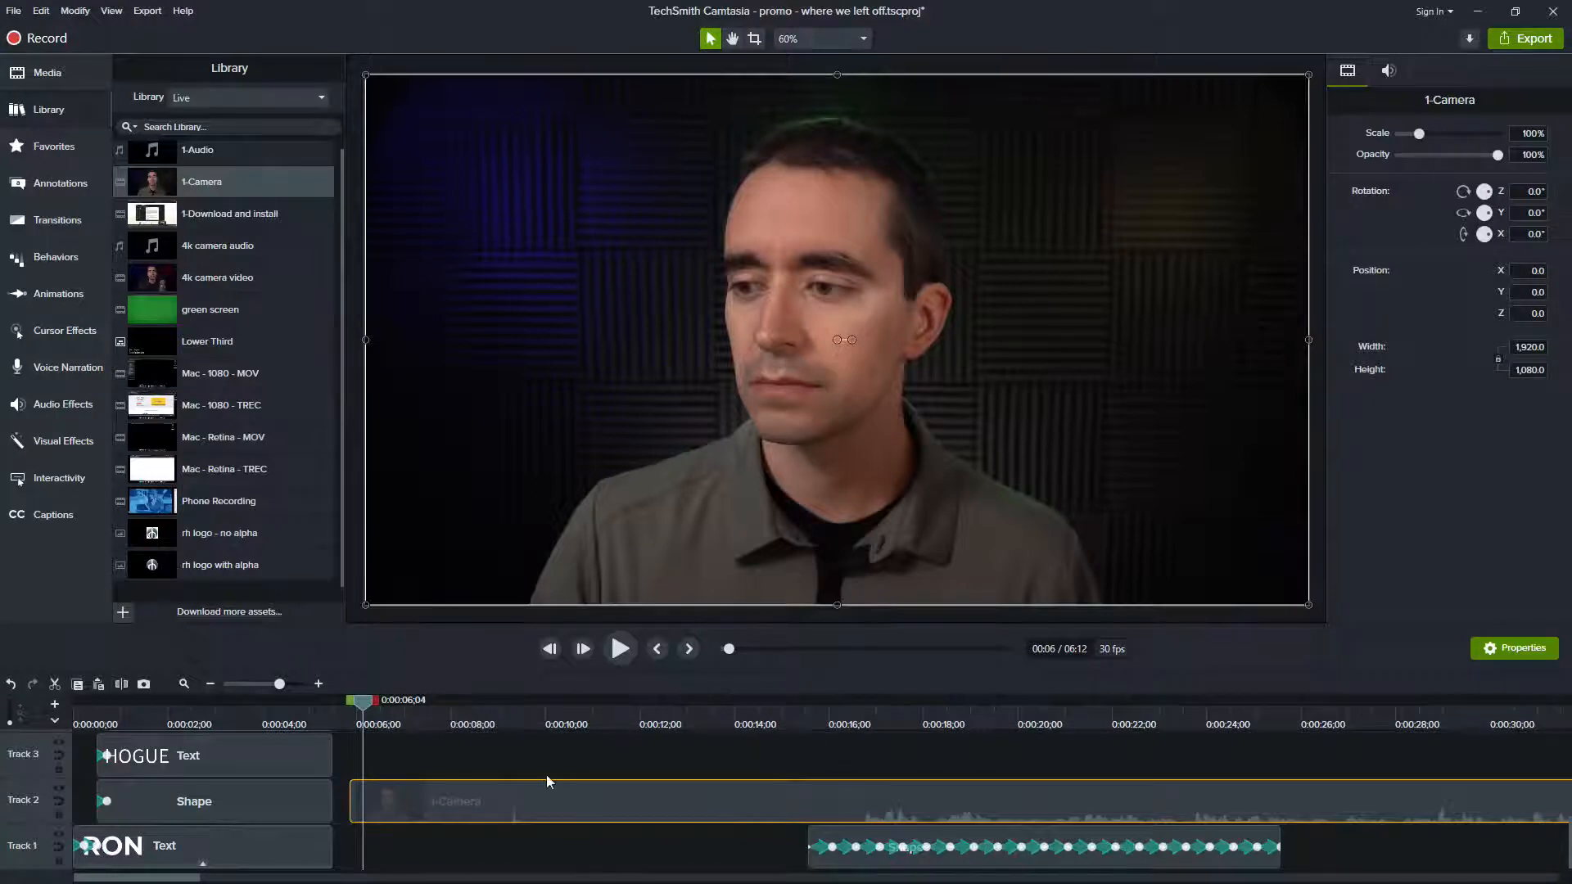
left_click_drag(352, 806, 860, 809)
left_click_drag(959, 800, 480, 799)
Step: Split the 1-Camera clip where the animated line callout begins, at about 15 seconds, and delete the remainder
left_click_drag(362, 702, 808, 712)
left_click_drag(877, 822, 868, 807)
key("s")
left_click(858, 809)
key("Delete")
Step: Duplicate the trimmed 1-Camera clip onto Track 1 directly below it, and move the animated line callout to about 20 seconds
mouse_move(540, 721)
left_mouse_down()
mouse_move(476, 712)
mouse_move(778, 710)
mouse_move(521, 714)
left_mouse_up()
left_click(550, 806)
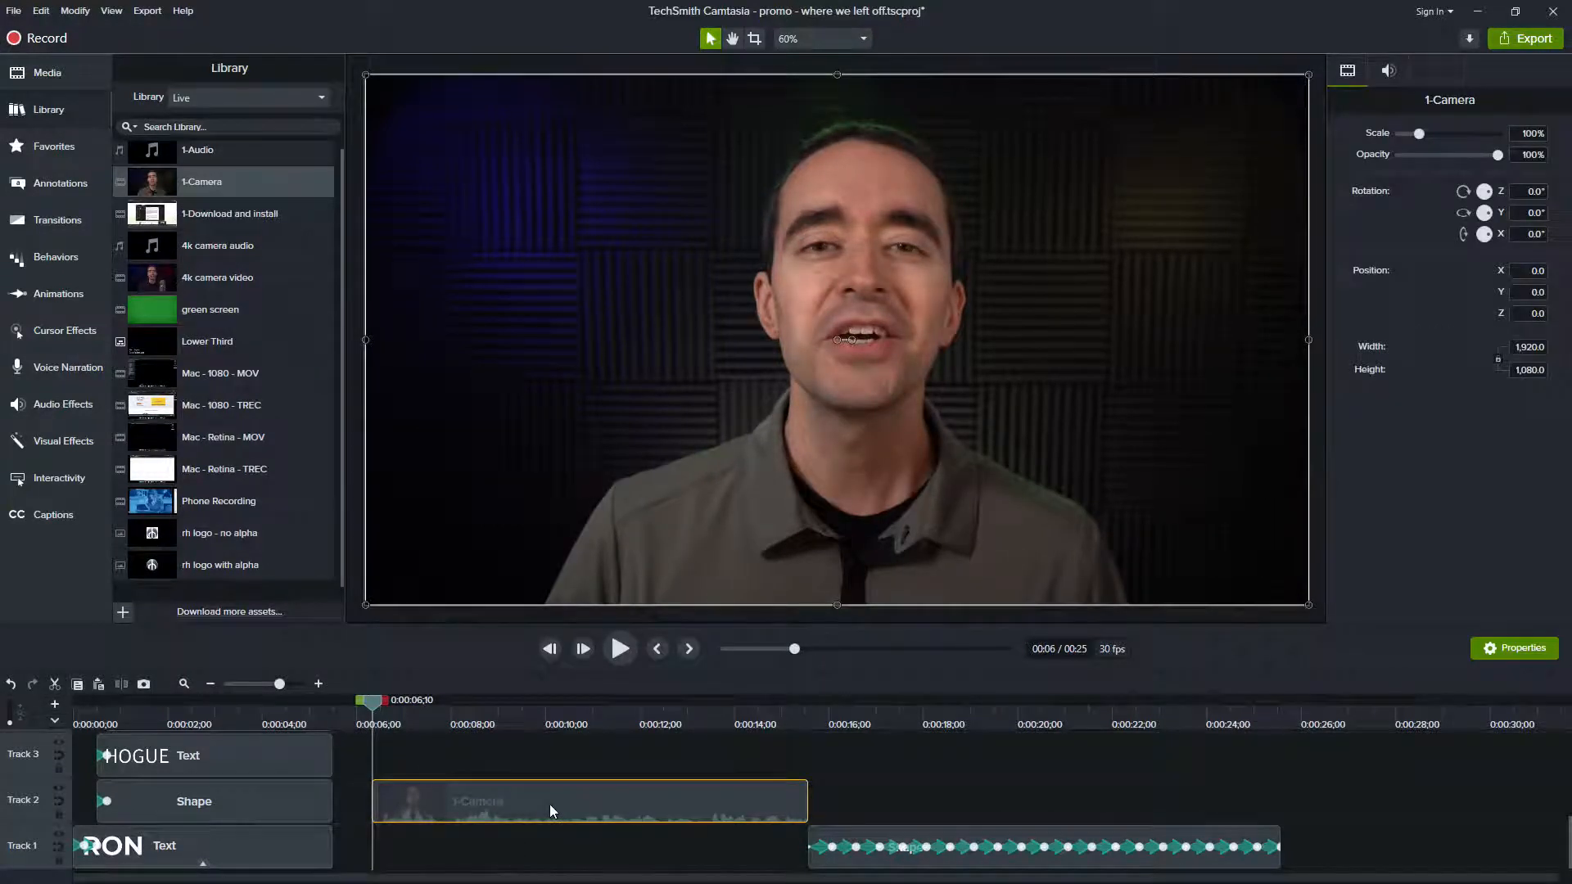
left_click_drag(548, 804, 479, 841)
left_click(913, 864)
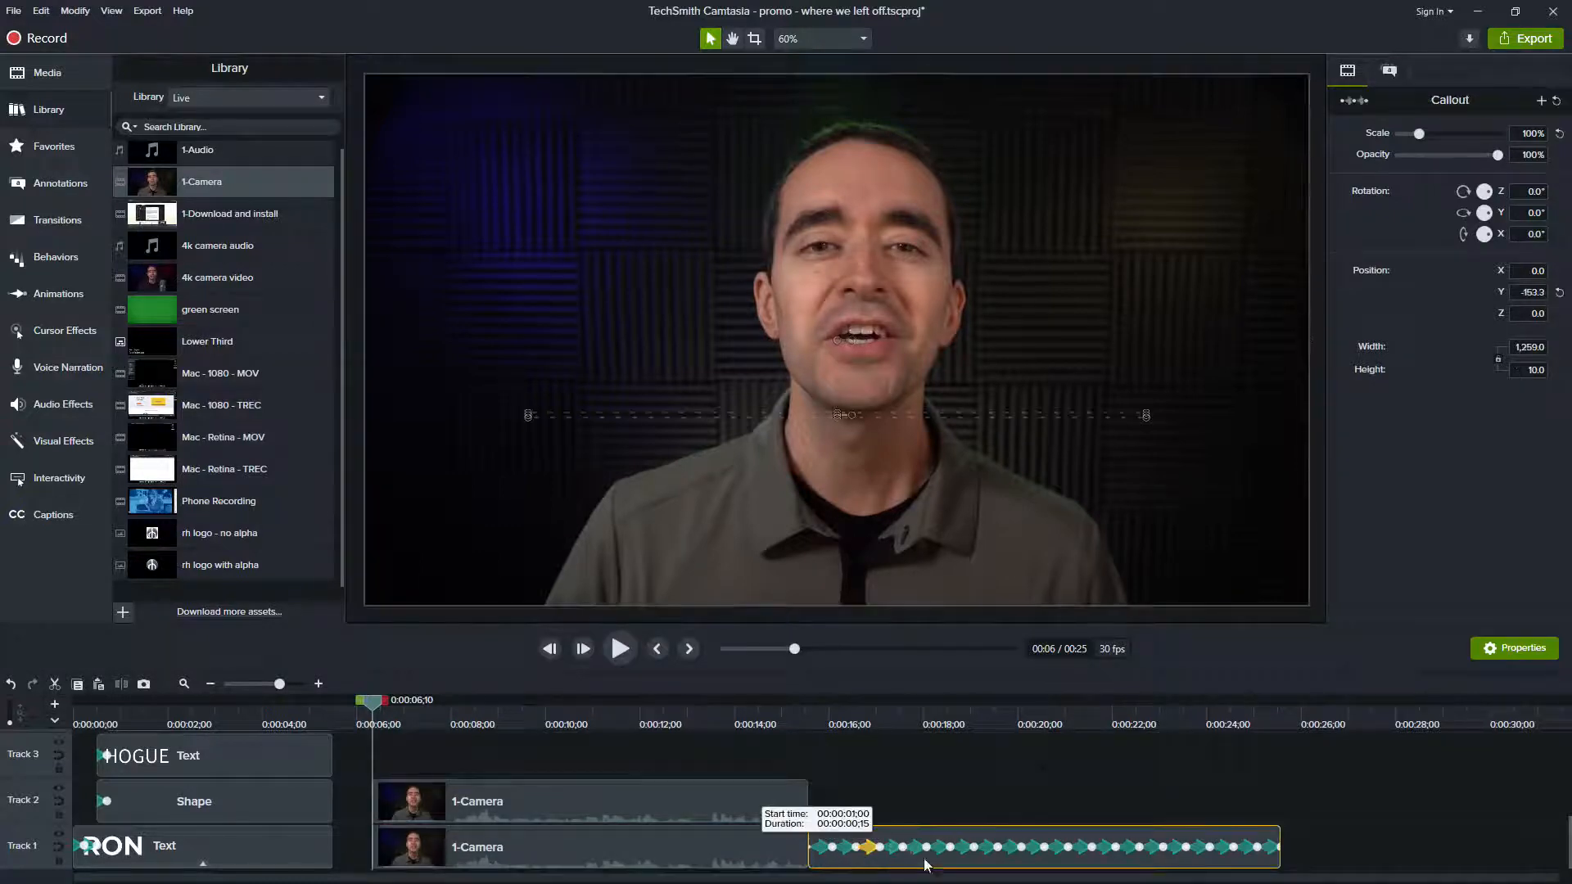
left_click_drag(907, 870, 1135, 867)
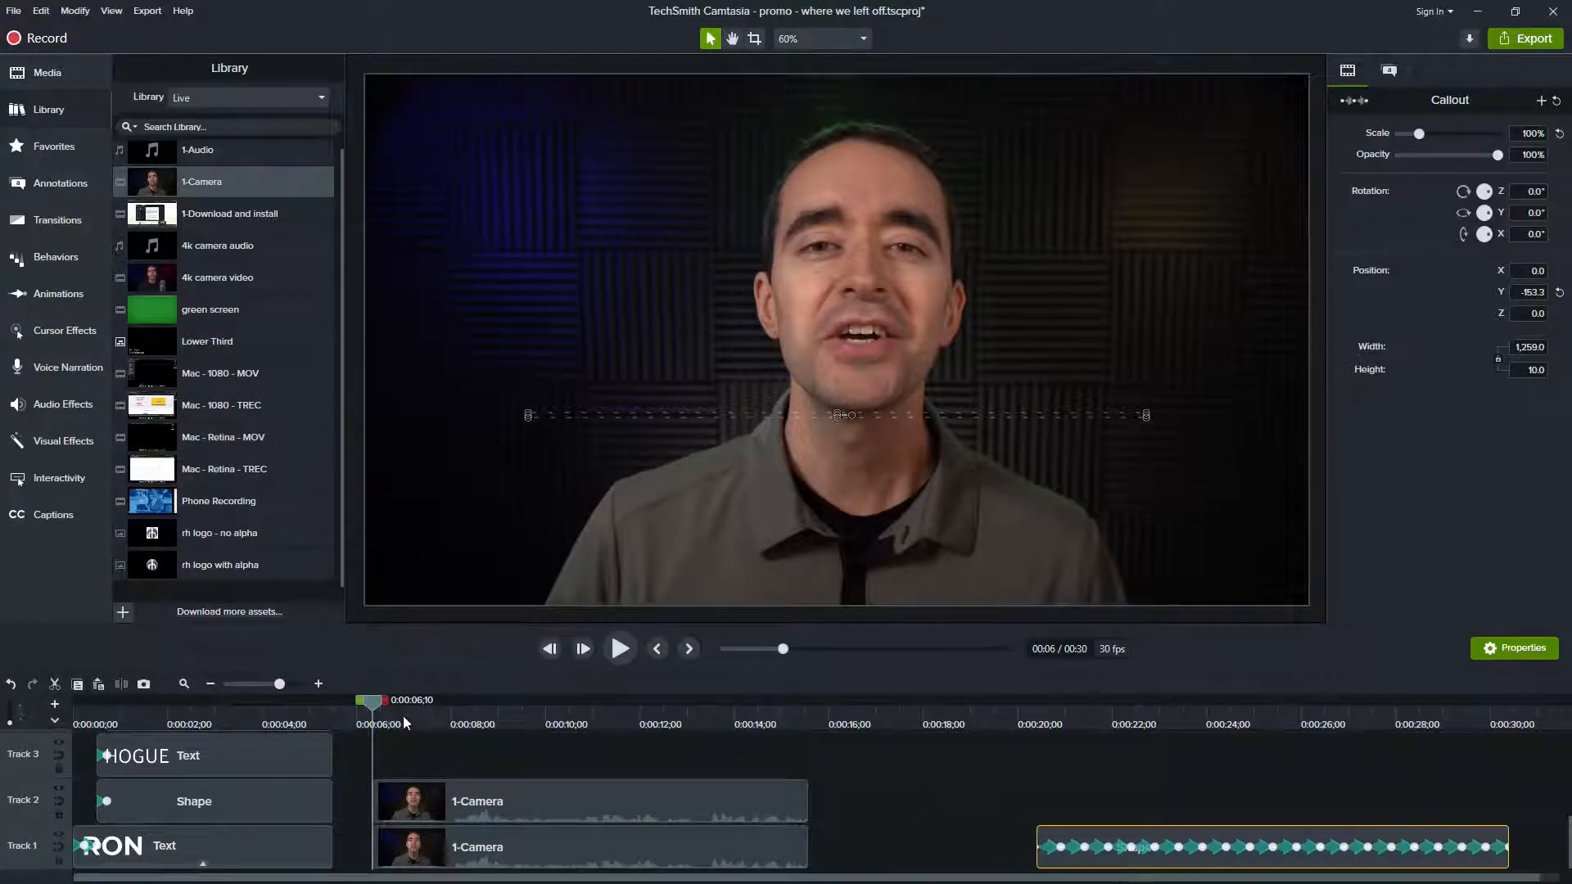
Step: Mute both 1-Camera clips together by setting their audio gain to 0%
left_click(445, 719)
left_click(496, 808)
left_click_drag(623, 743, 602, 873)
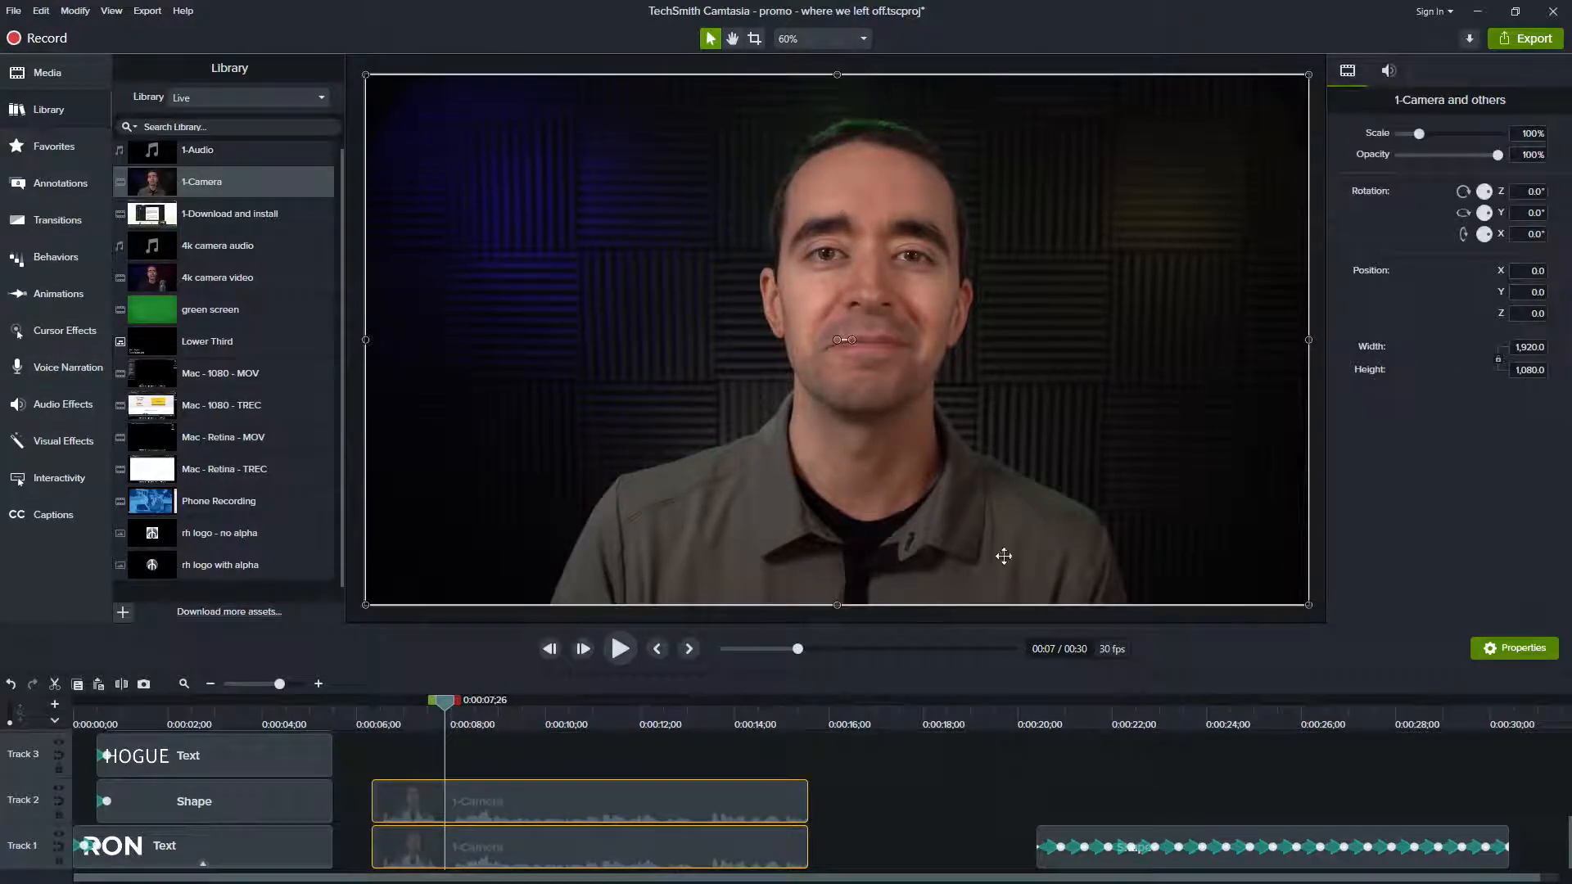
left_click(1389, 72)
left_click_drag(1461, 134, 1297, 196)
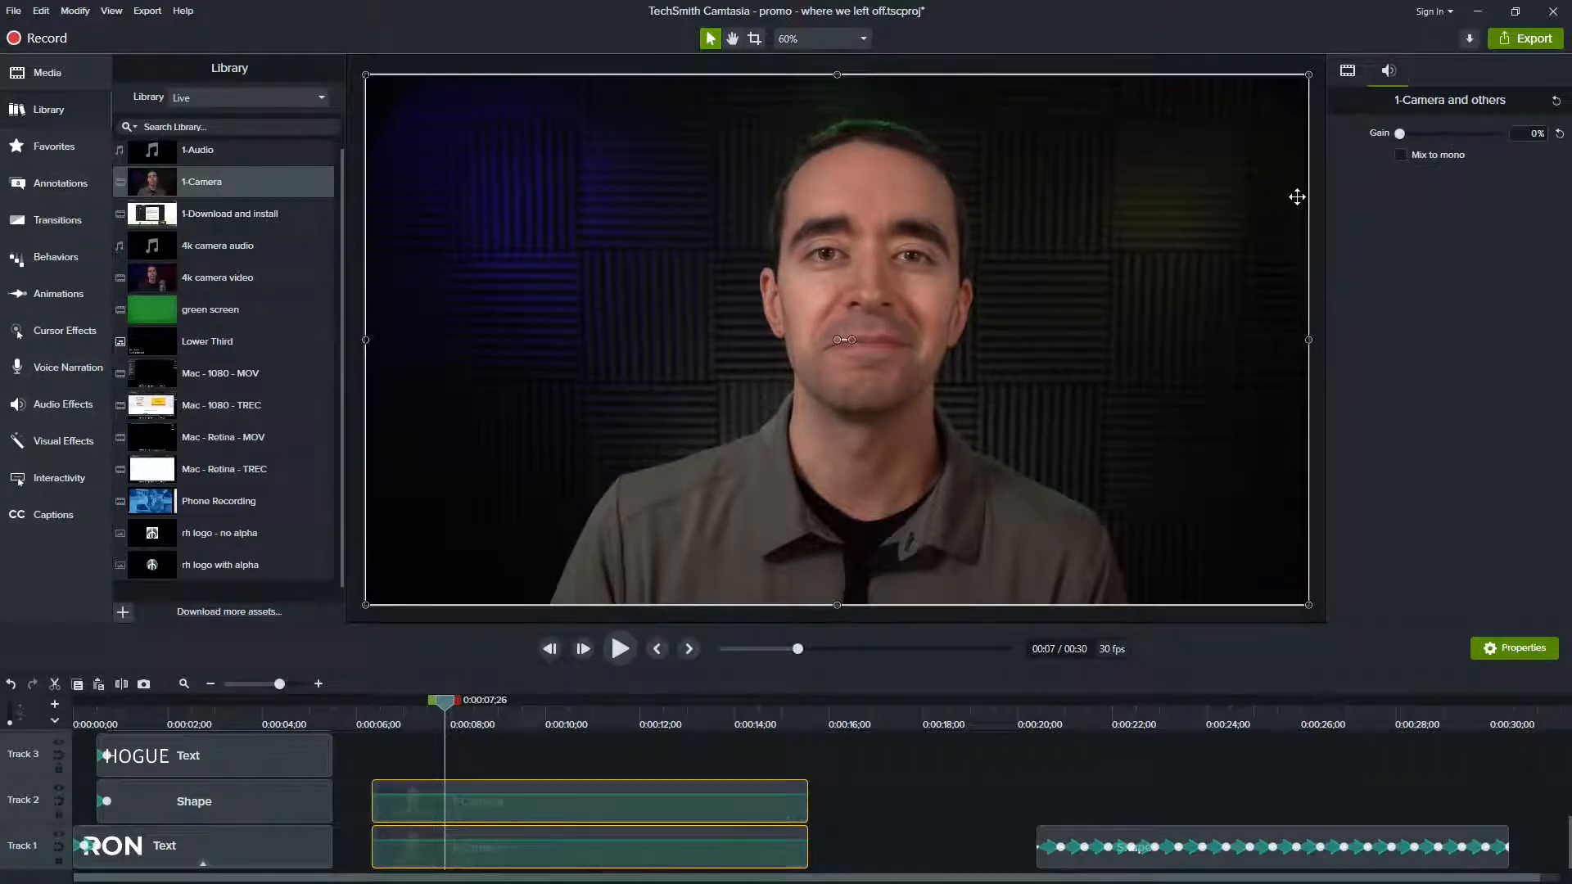
left_click(465, 753)
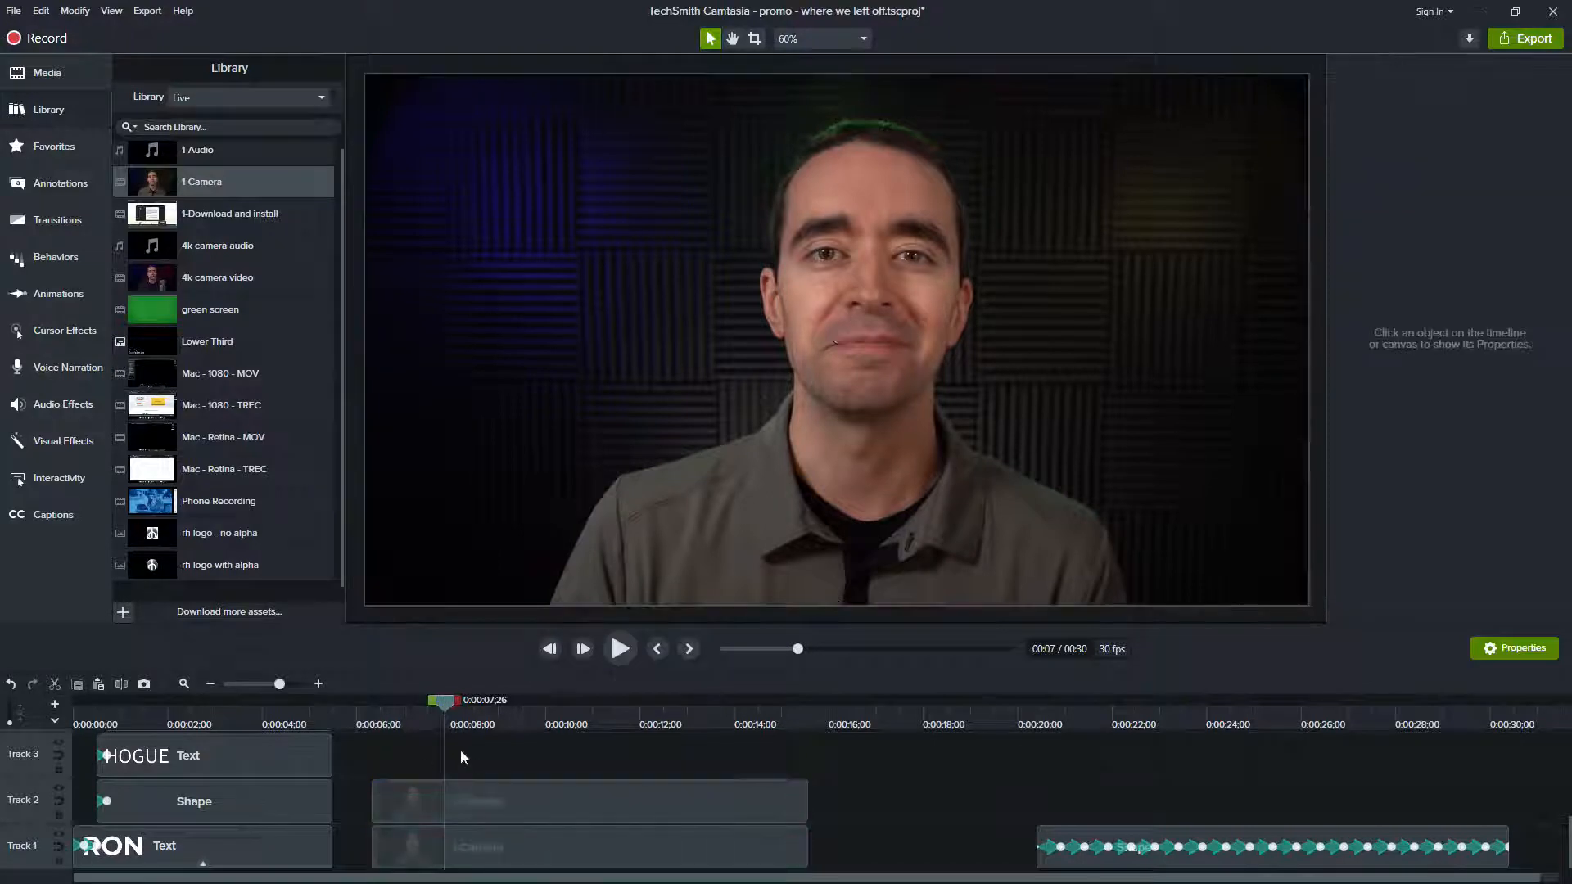
Step: Return the playhead to the camera clips' start at 0:00:06;10 and scale the Track 2 copy to 120%
left_click_drag(443, 707, 398, 704)
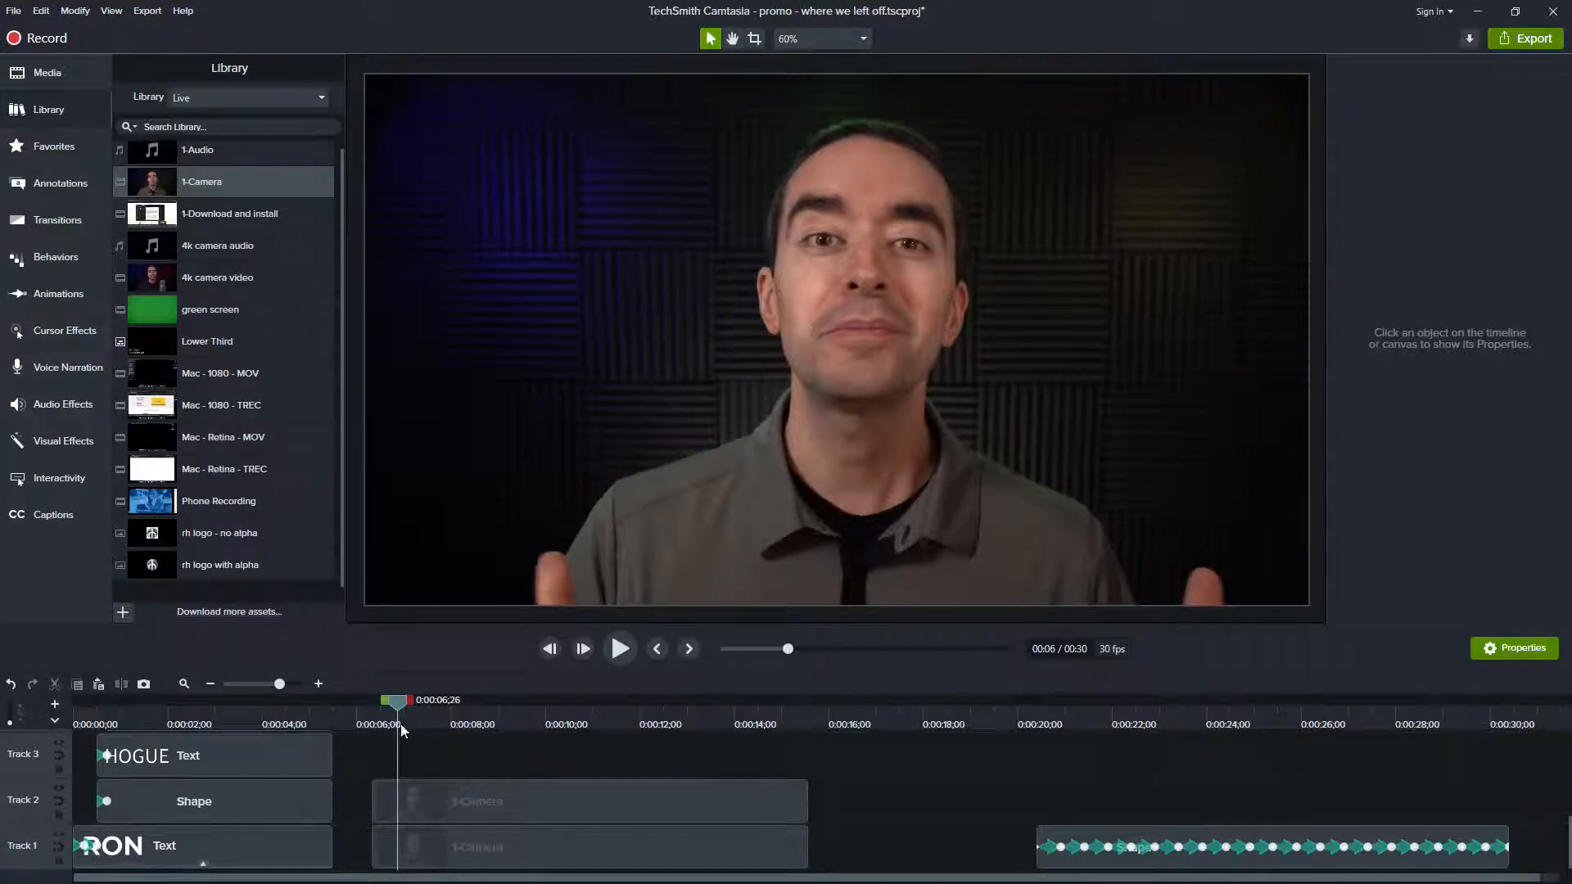
left_click_drag(399, 704, 370, 708)
left_click(453, 809)
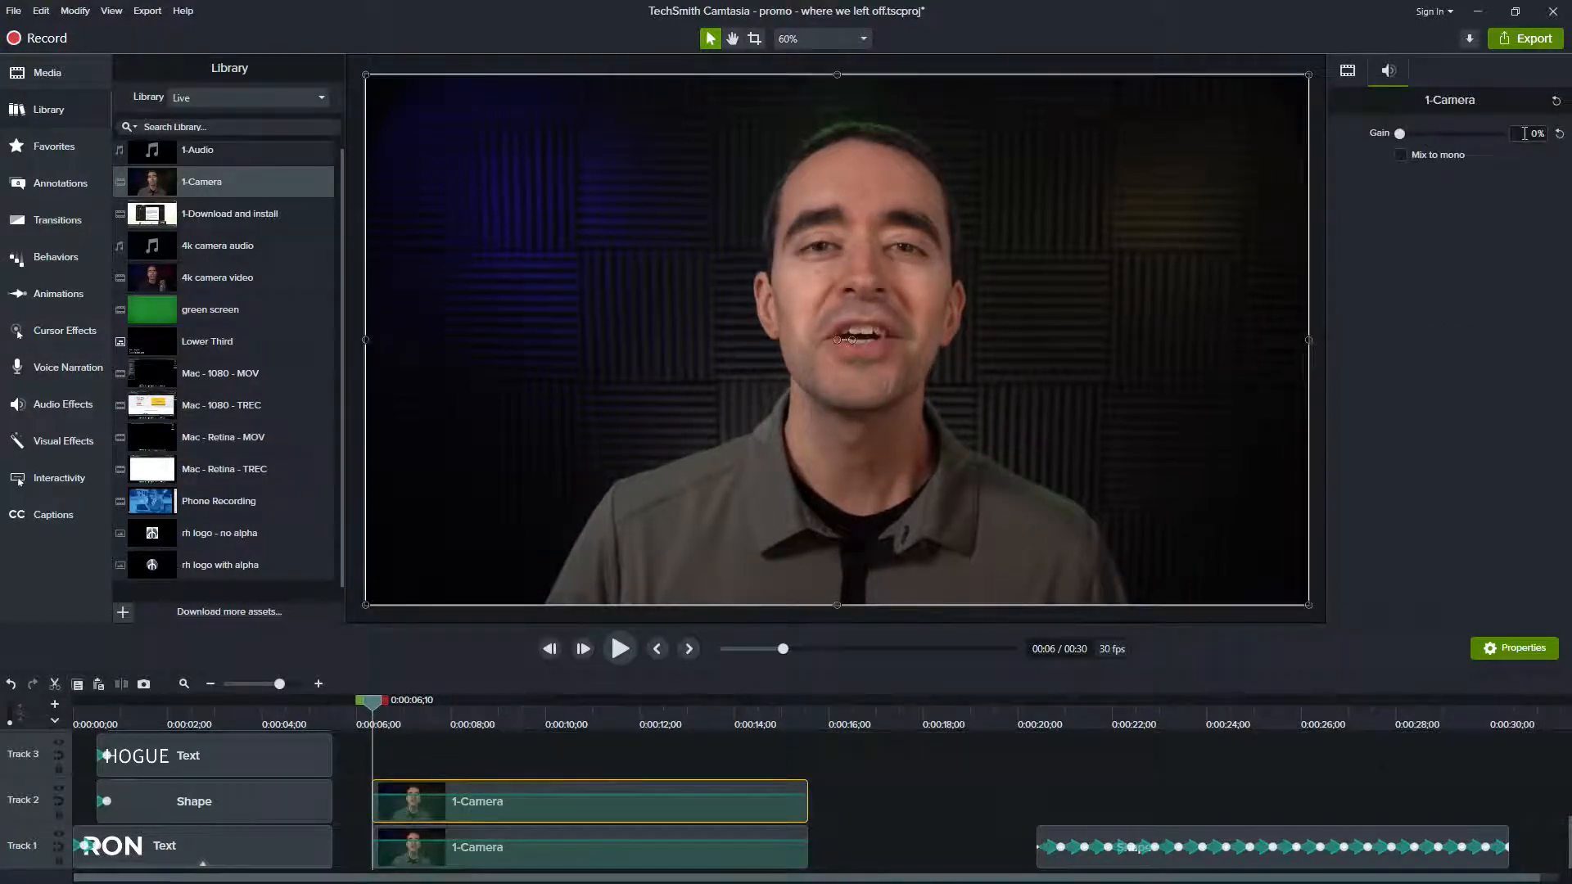
left_click(1363, 73)
left_click(1516, 131)
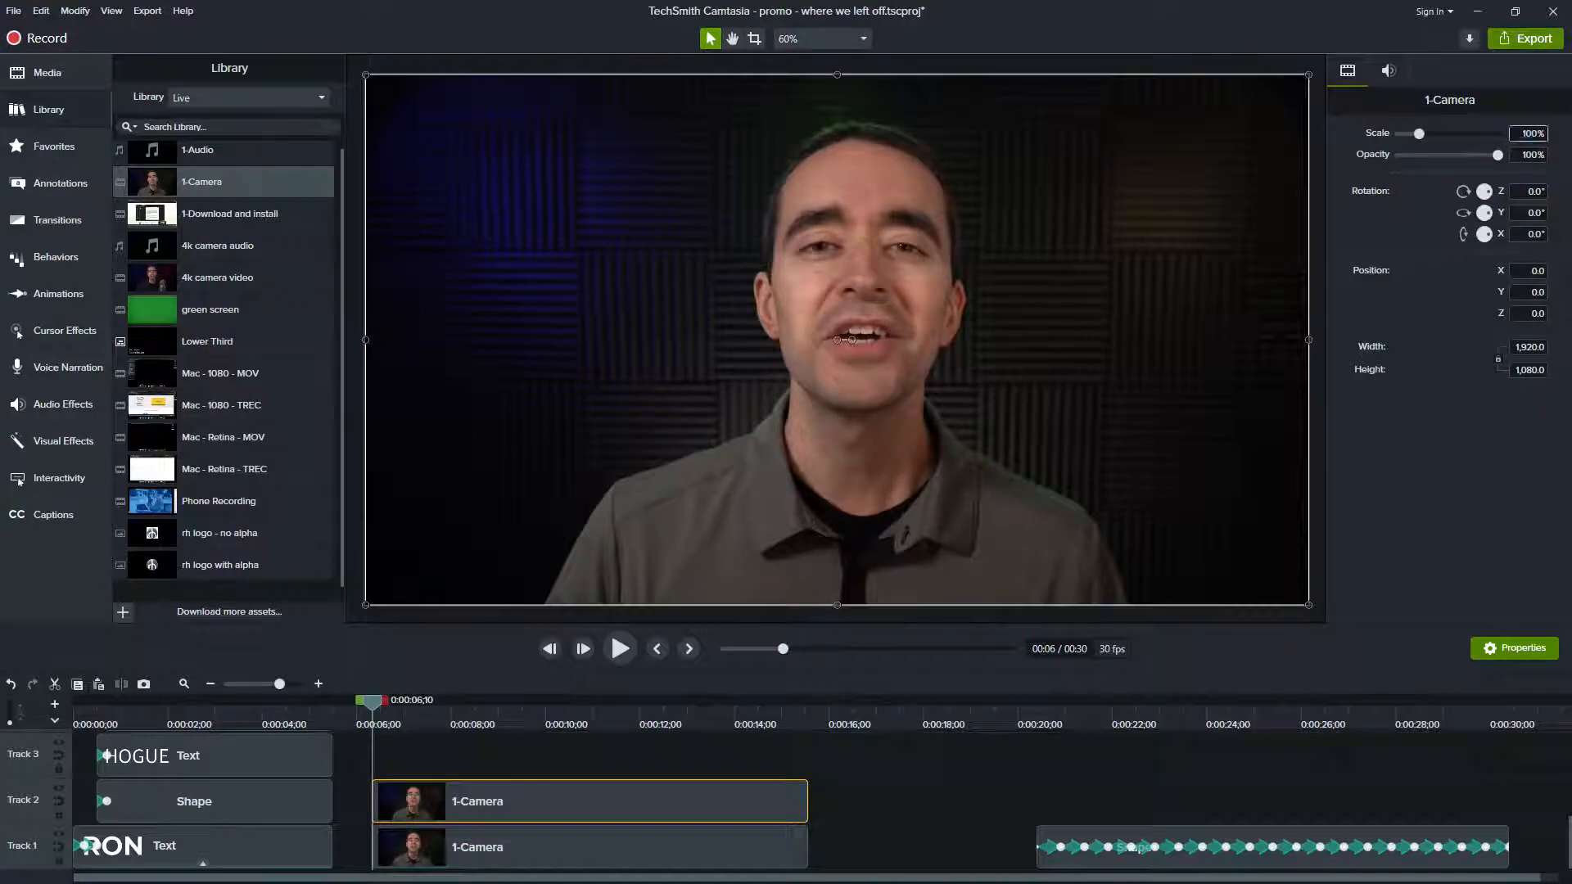
key("Return")
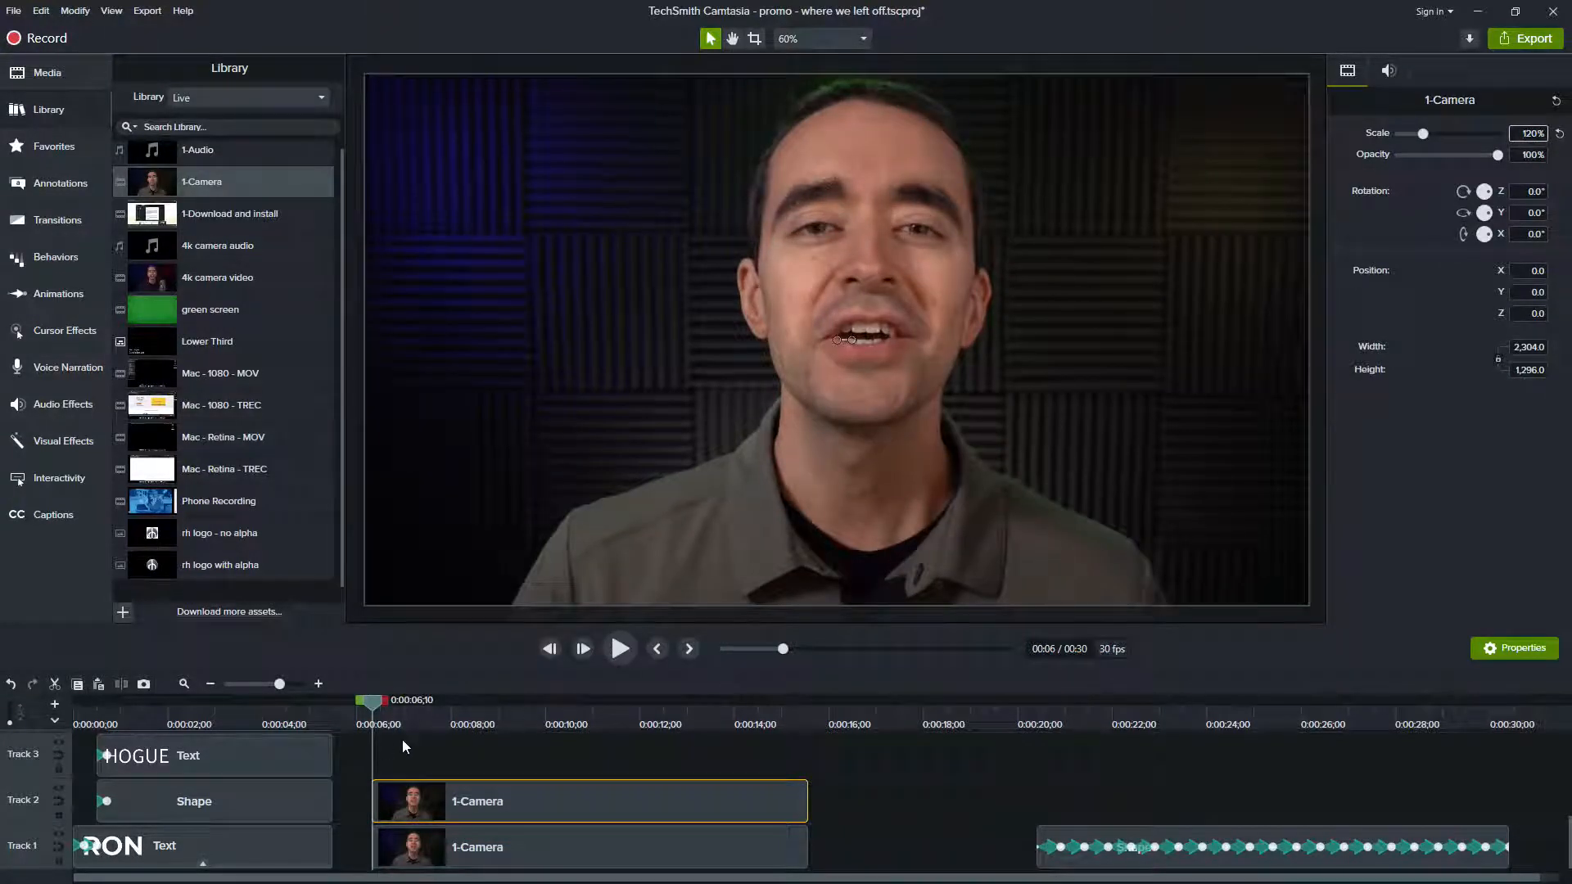
Step: Add a white rectangle shape to the canvas on Track 3, starting together with the camera clips
scroll(401, 739, "up", 3)
scroll(401, 739, "down", 3)
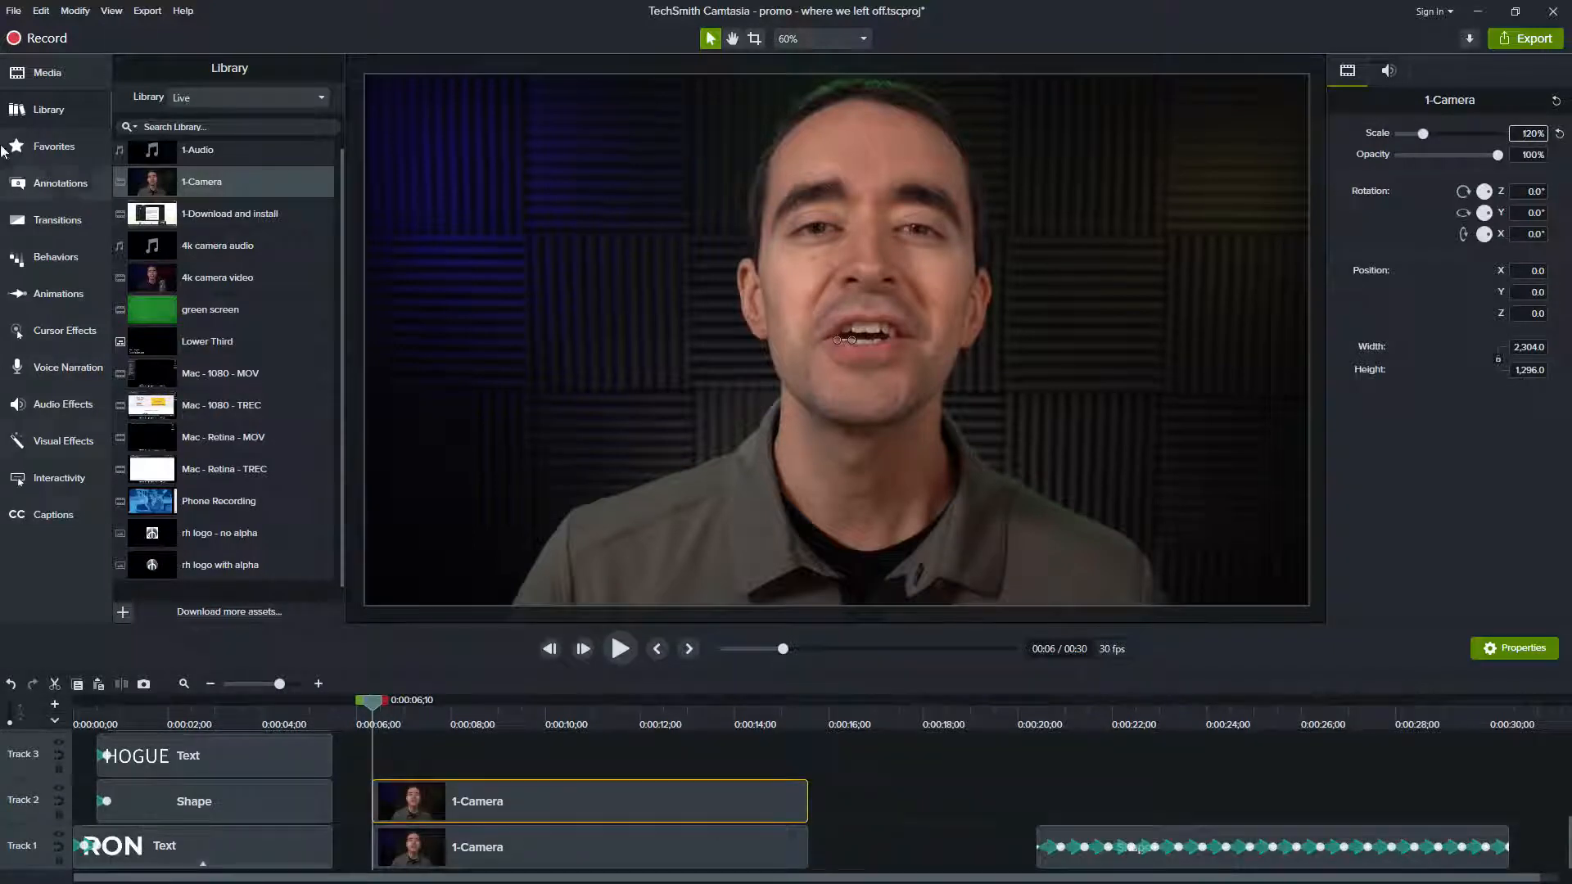
left_click(54, 184)
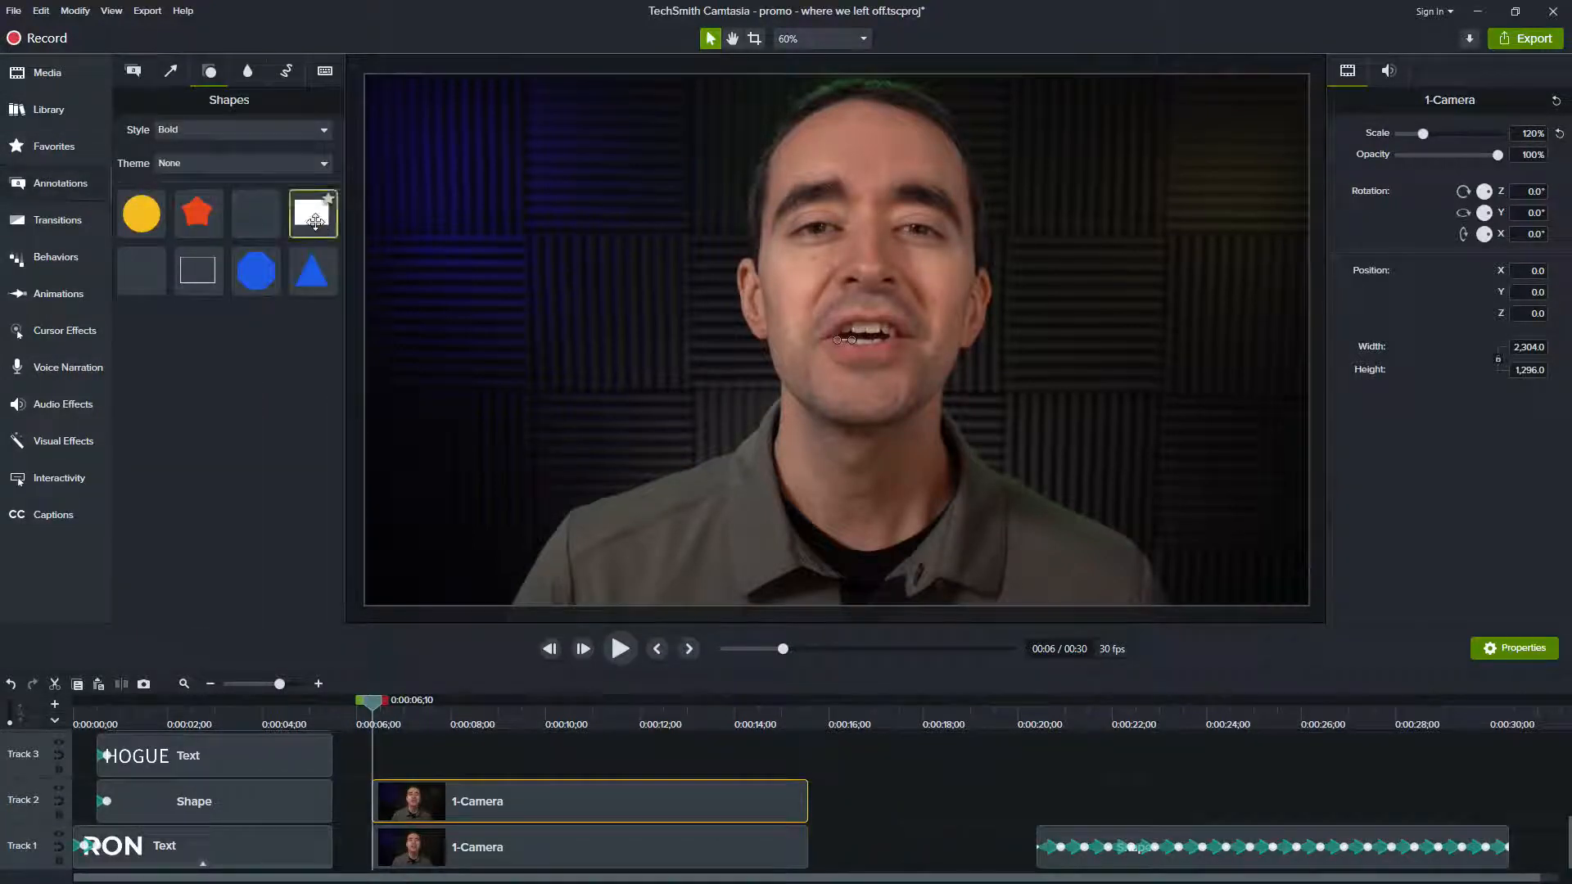
left_click_drag(315, 221, 645, 287)
scroll(647, 270, "down", 3, "ctrl")
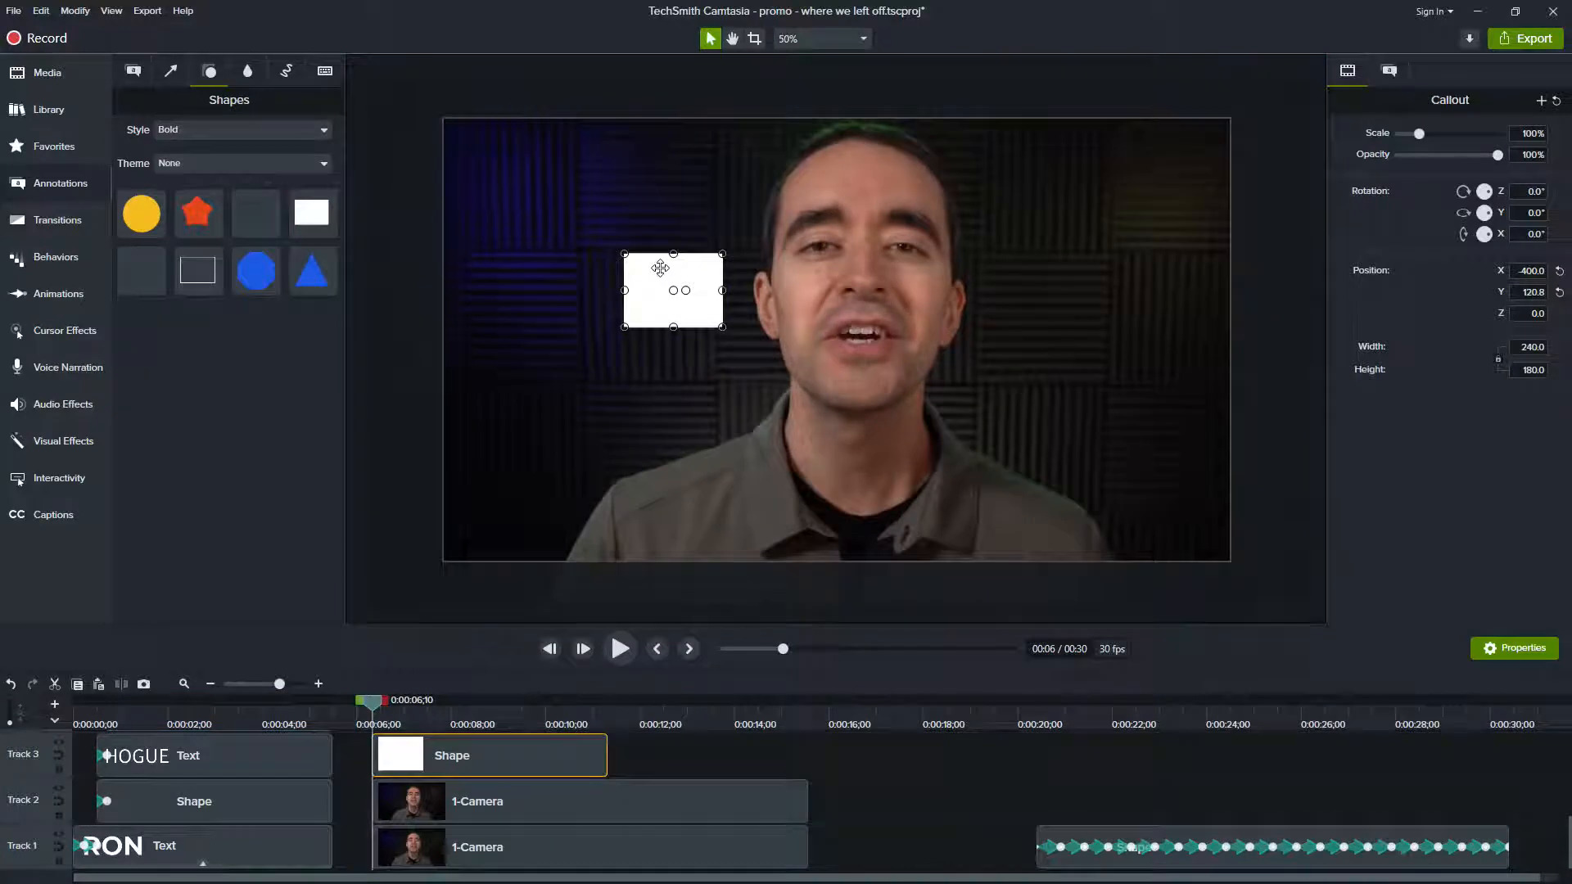
scroll(660, 268, "down", 1, "ctrl")
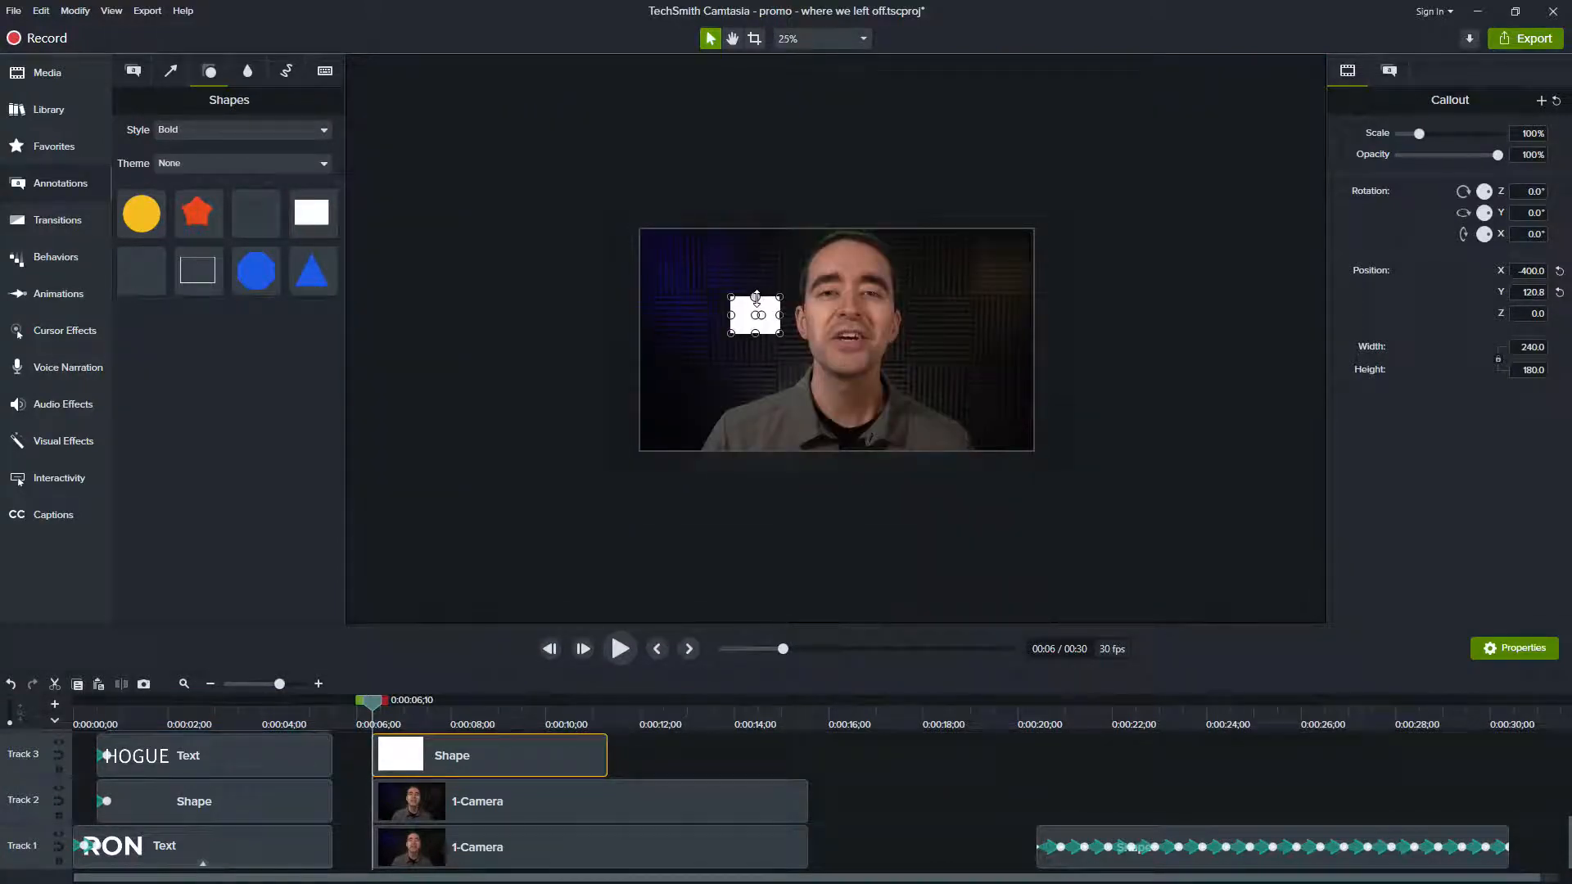
Step: Stretch the white rectangle to about 352 wide by 1,980 high and place it outside the canvas's left edge
left_click_drag(755, 298, 755, 153)
left_click_drag(756, 333, 739, 556)
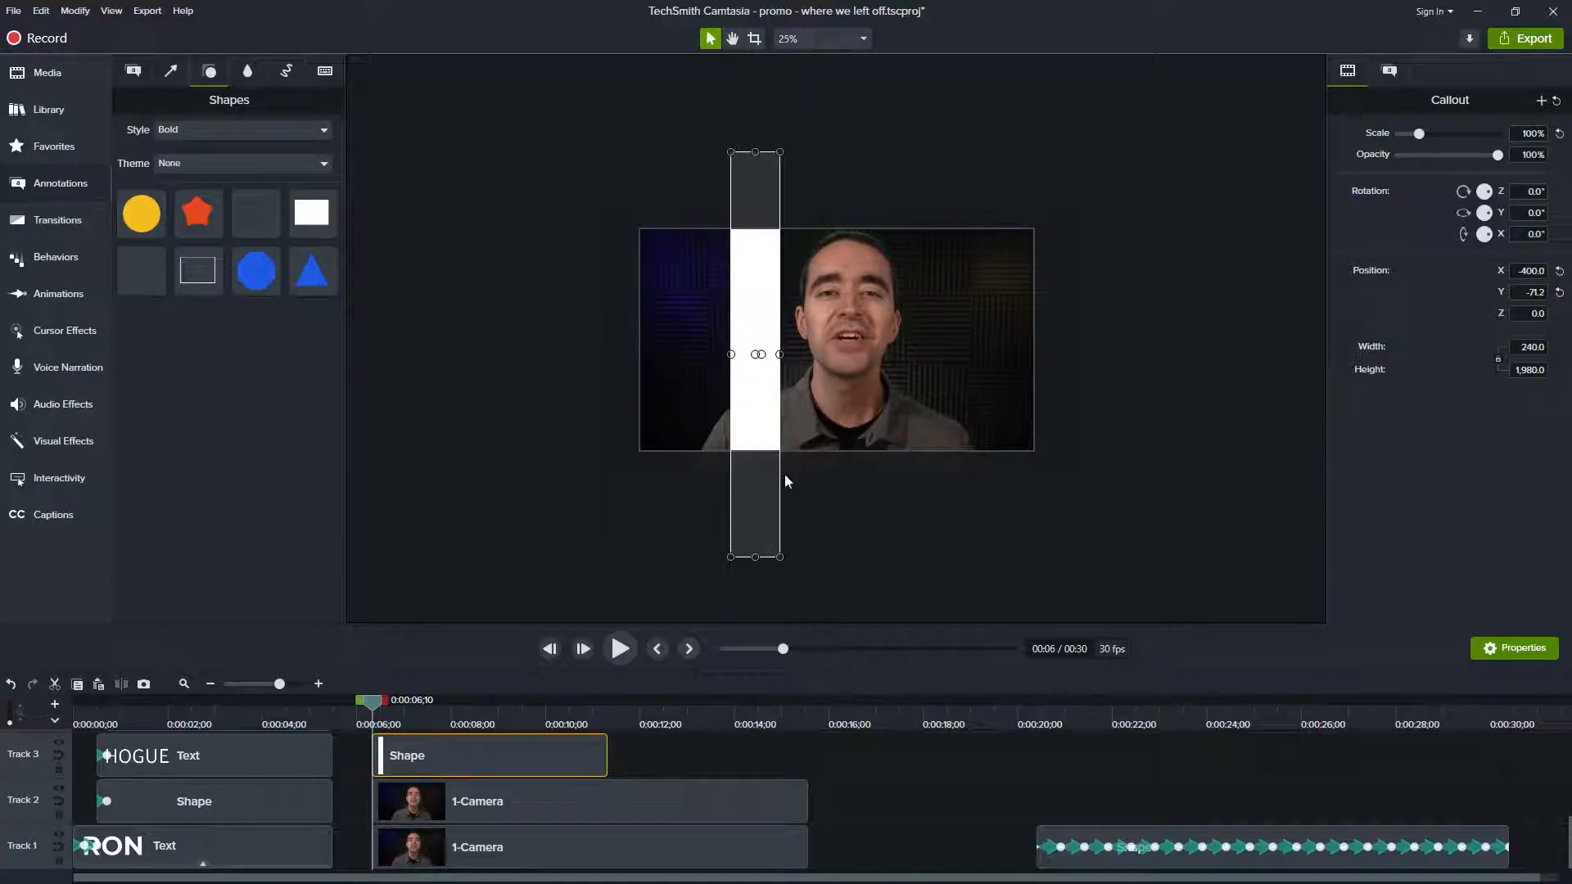
left_click_drag(778, 355, 800, 355)
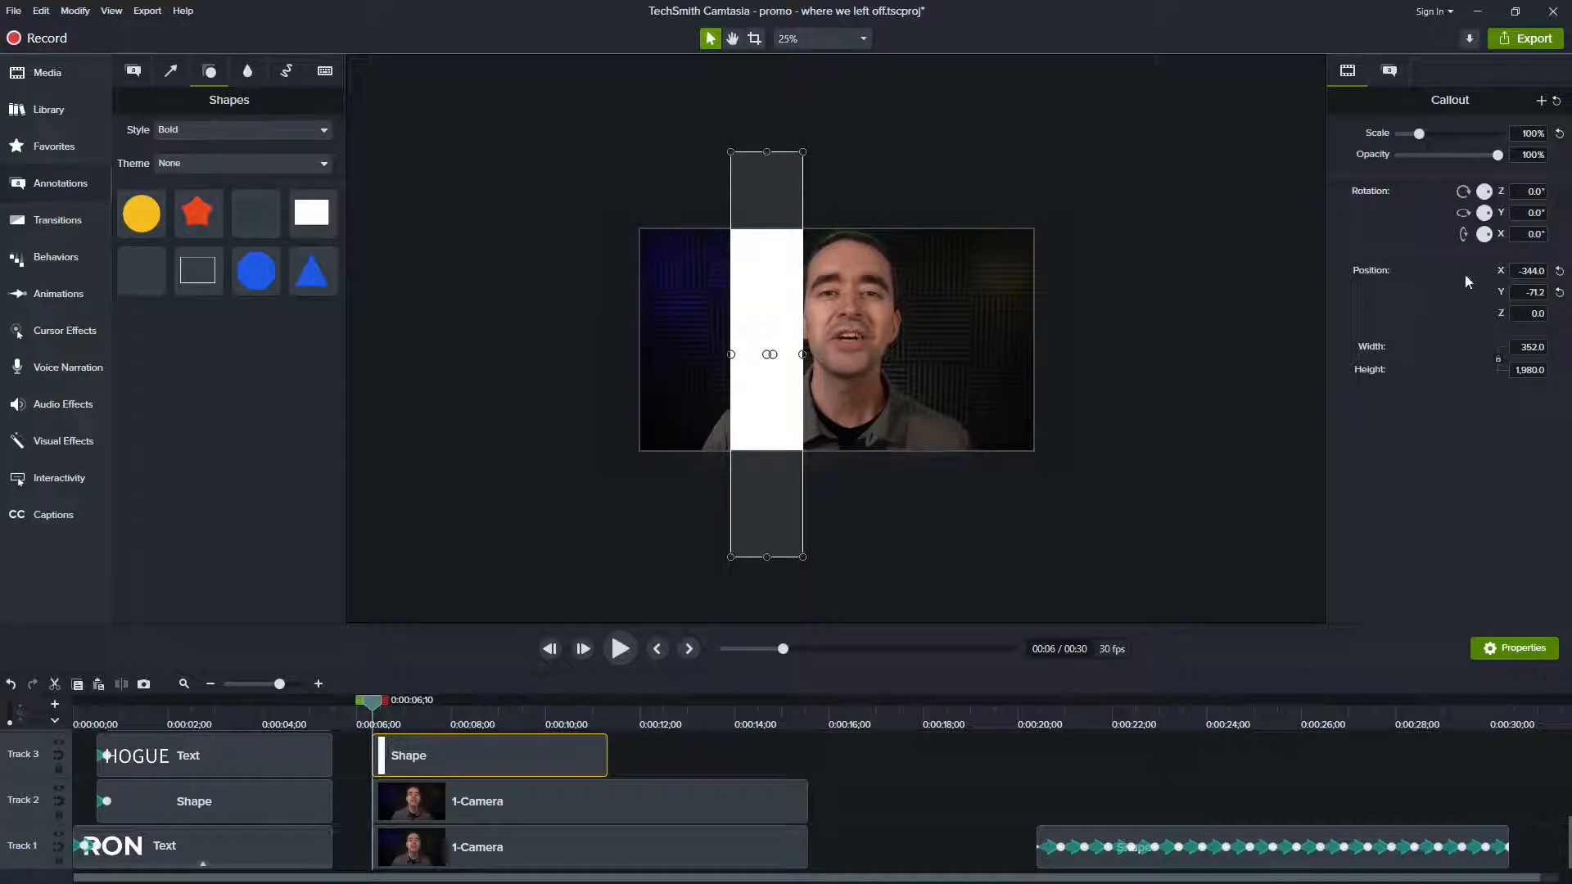
left_click_drag(794, 340, 525, 292)
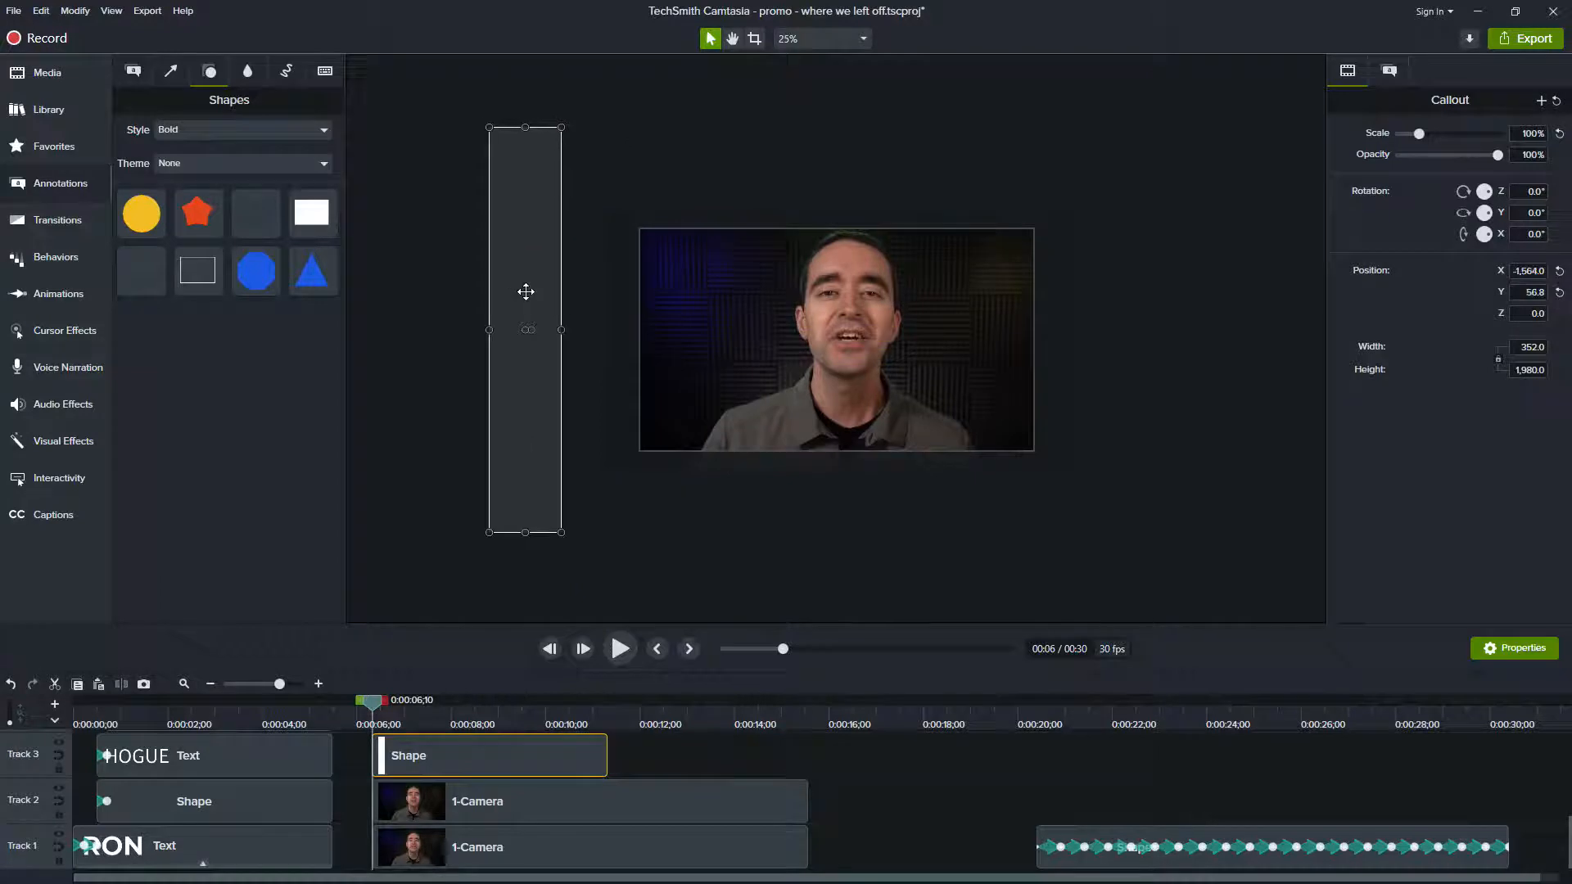
Step: Rotate the rectangle -20° about Z, widen it to about 401 and place it just off the canvas's left side at about X -1,381
left_click(1519, 191)
type("-20")
key("Return")
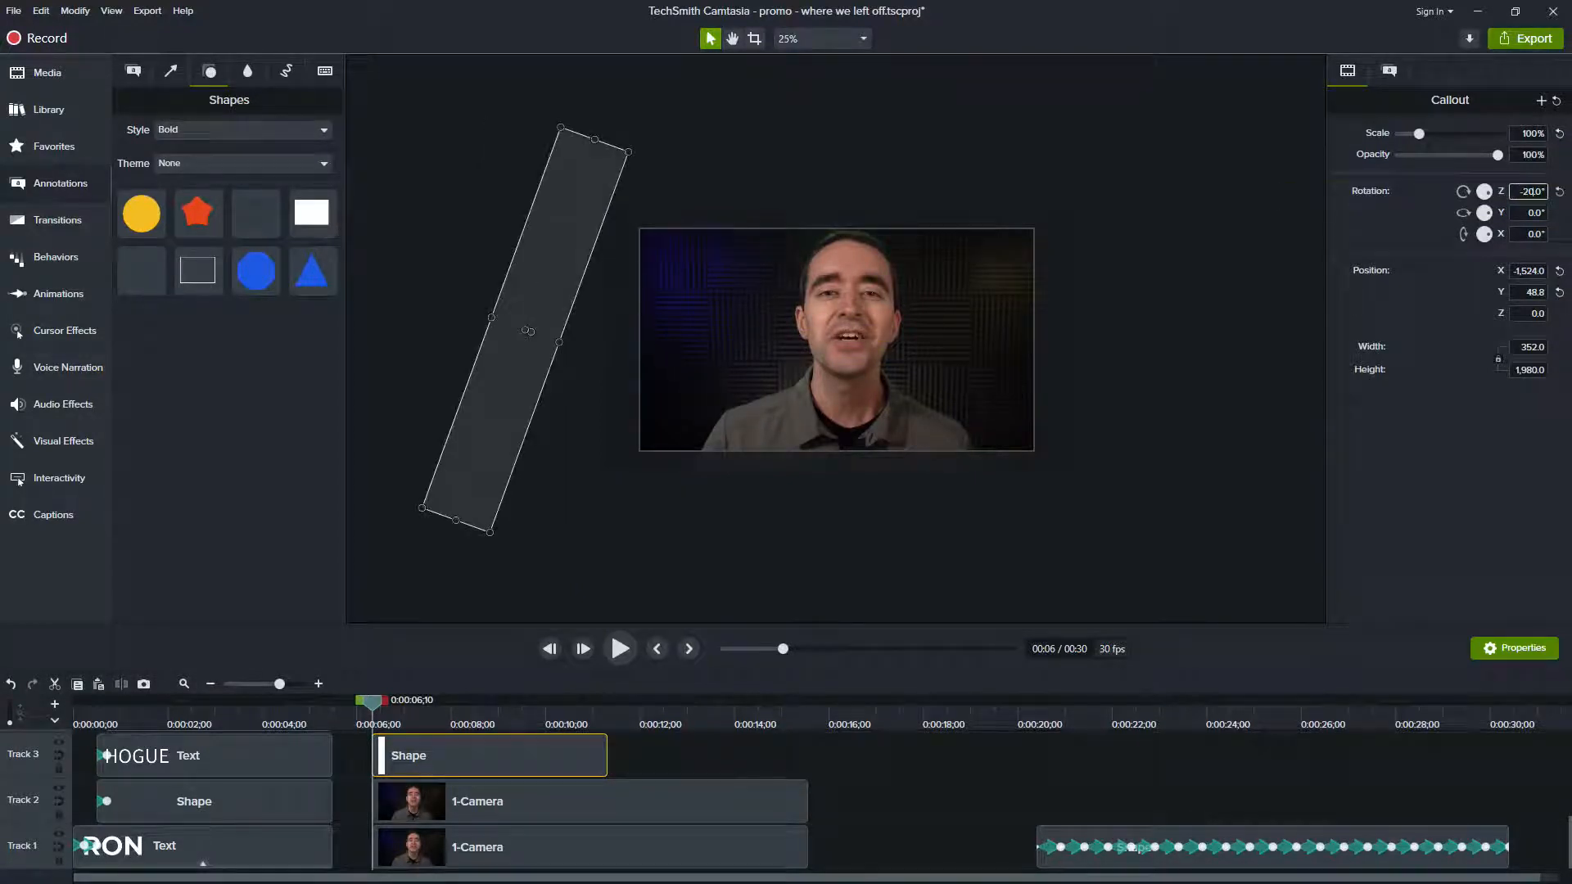
left_click(567, 342)
left_click(526, 333)
mouse_move(557, 343)
left_mouse_down()
mouse_move(570, 348)
mouse_move(545, 342)
left_mouse_up()
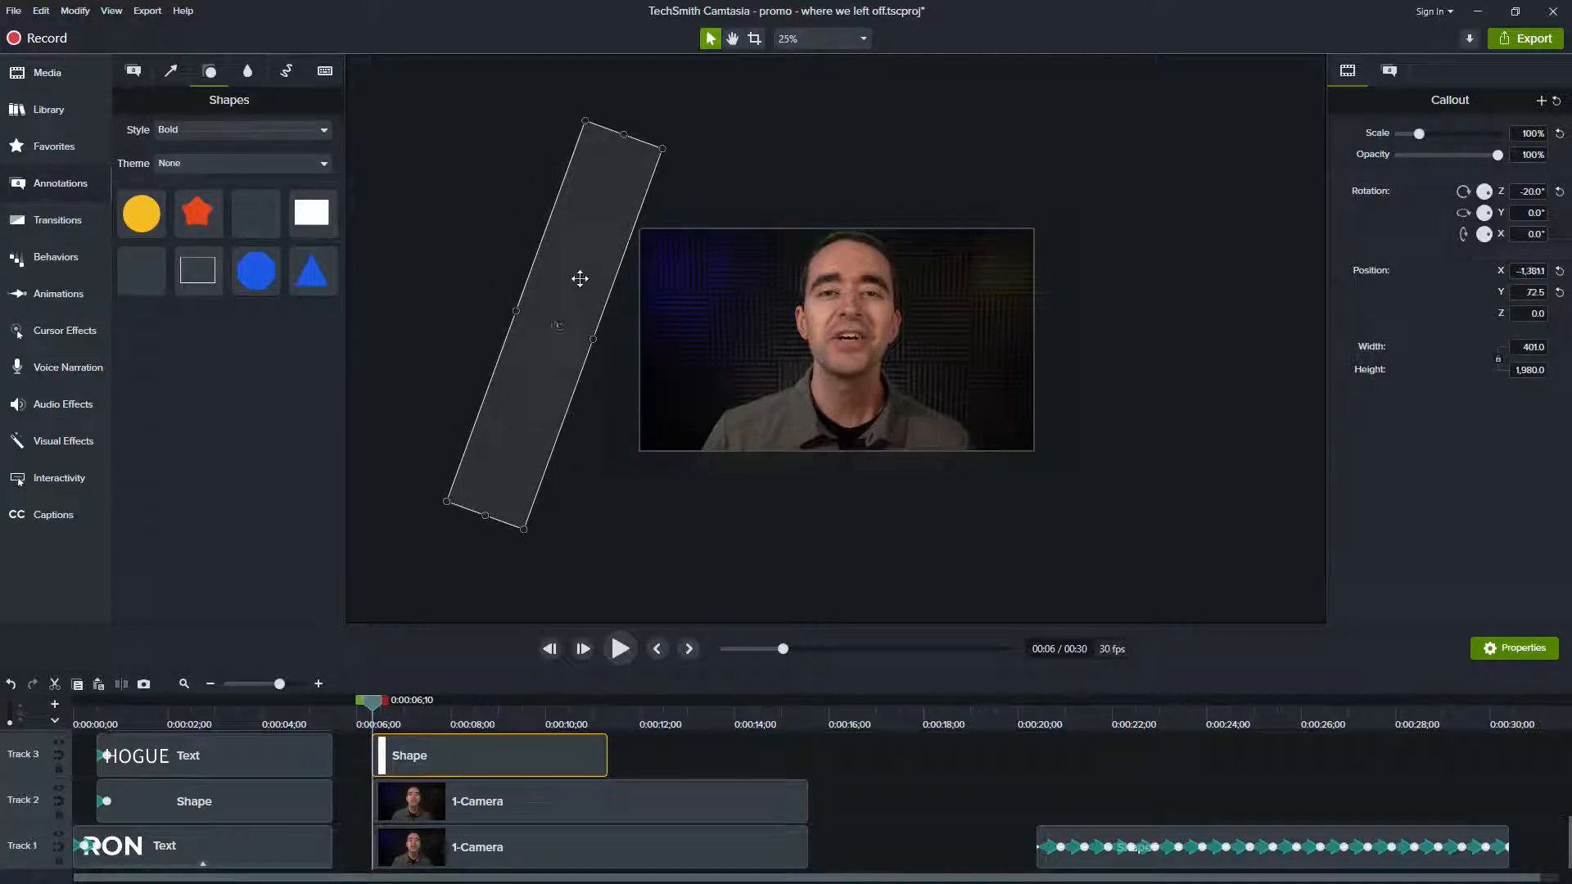
Step: Add an animation to the rectangle on Track 3 and stretch it over the shape's full duration, ending at 0:00:11;10
left_click_drag(446, 710, 603, 705)
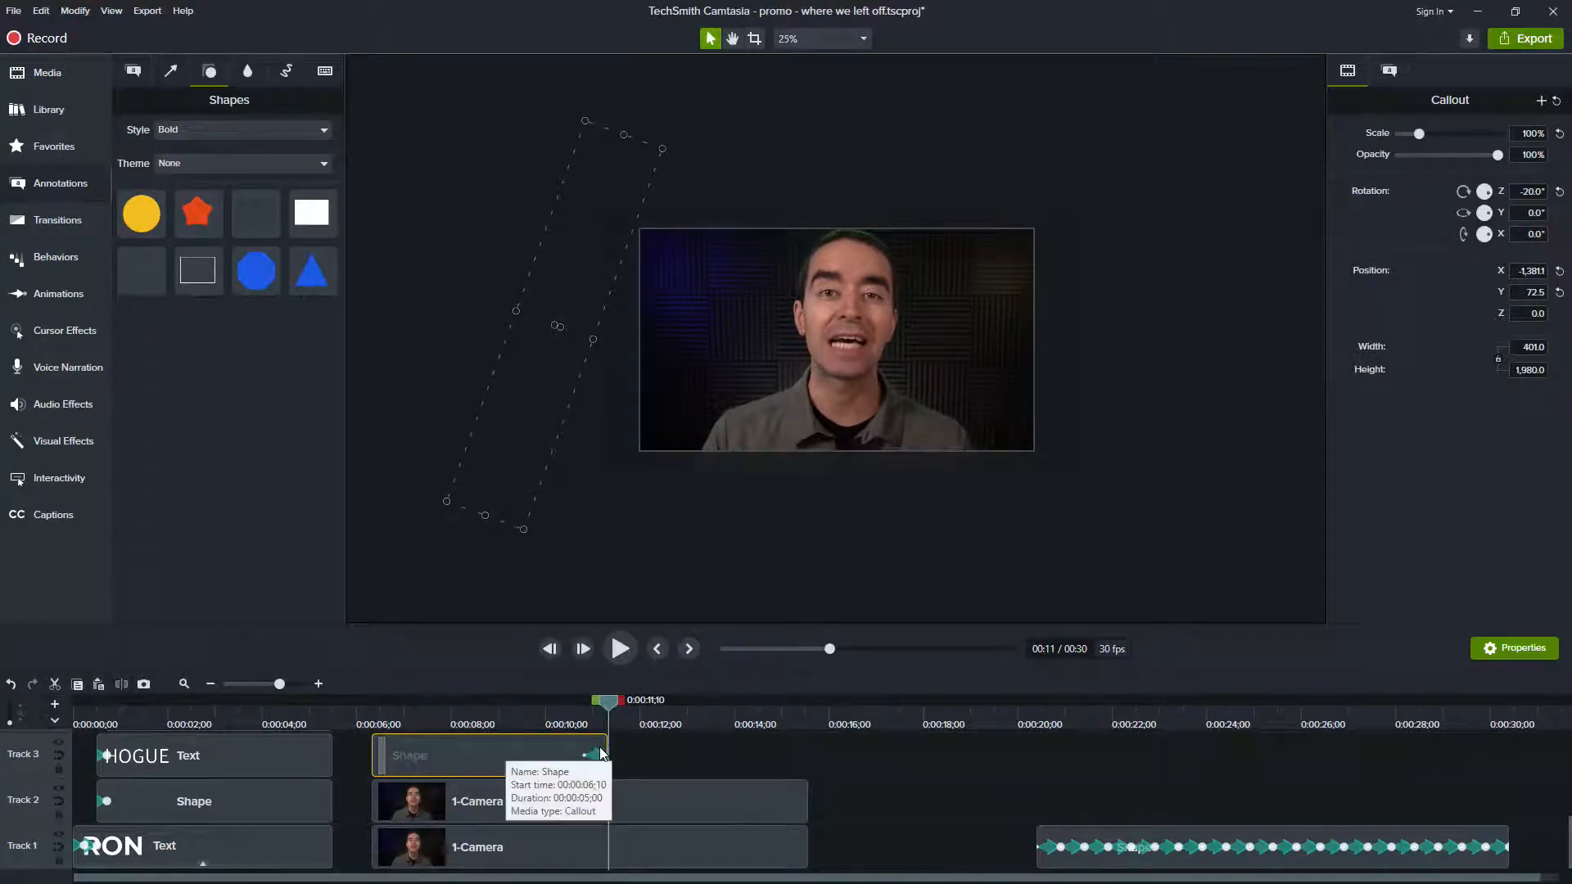
left_click_drag(584, 754, 364, 742)
left_click_drag(483, 727, 615, 727)
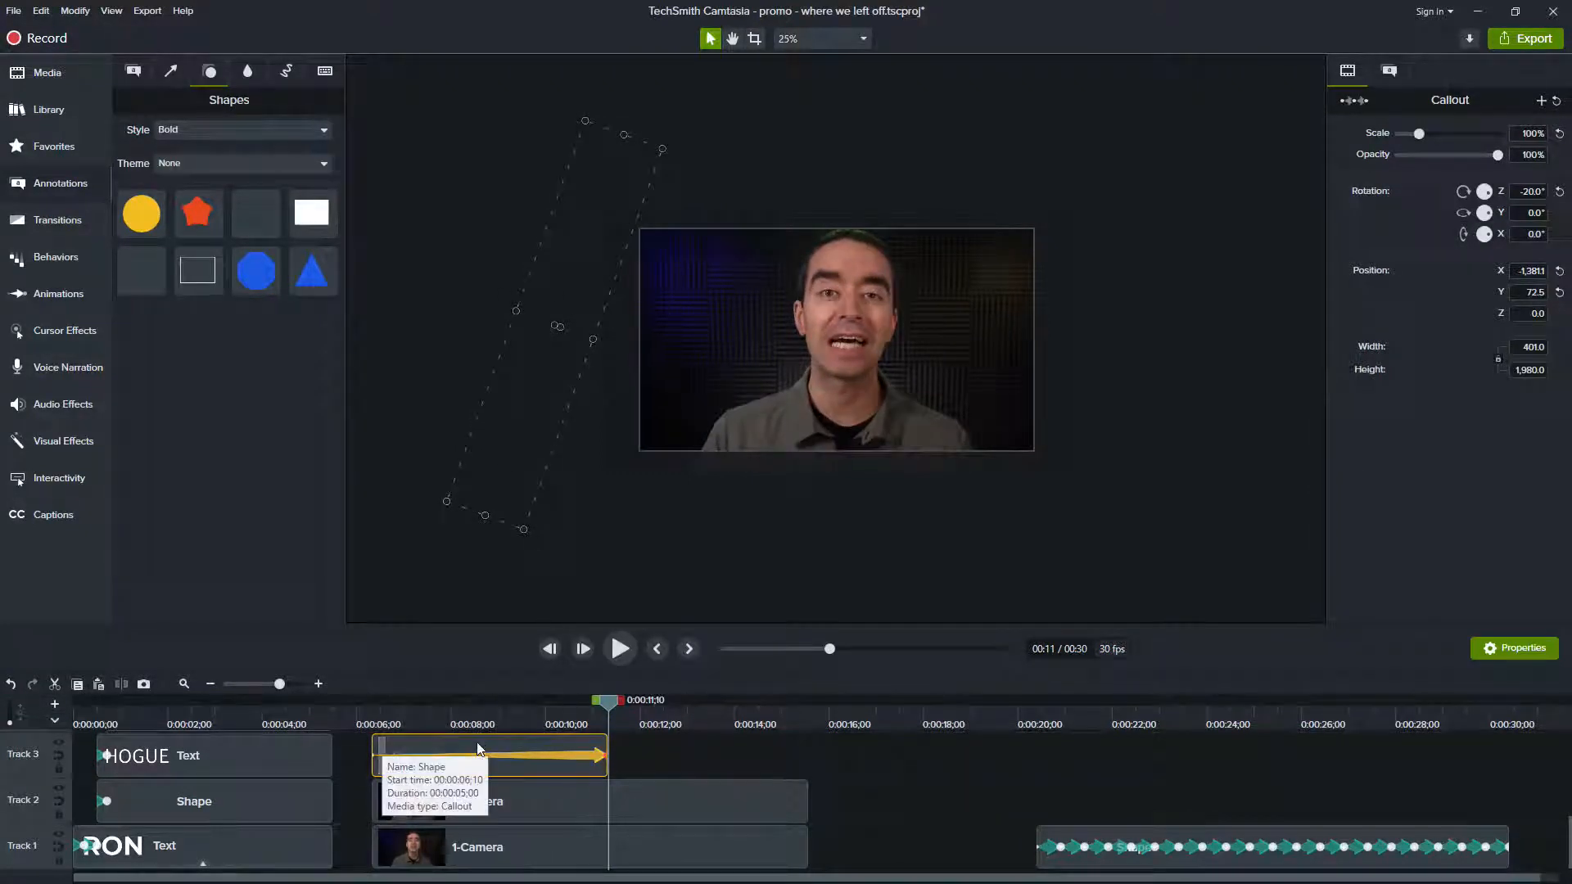
Step: Set the rectangle's X position to 1,400 at the end of its animation, so it crosses the frame to the right
left_click(1517, 271)
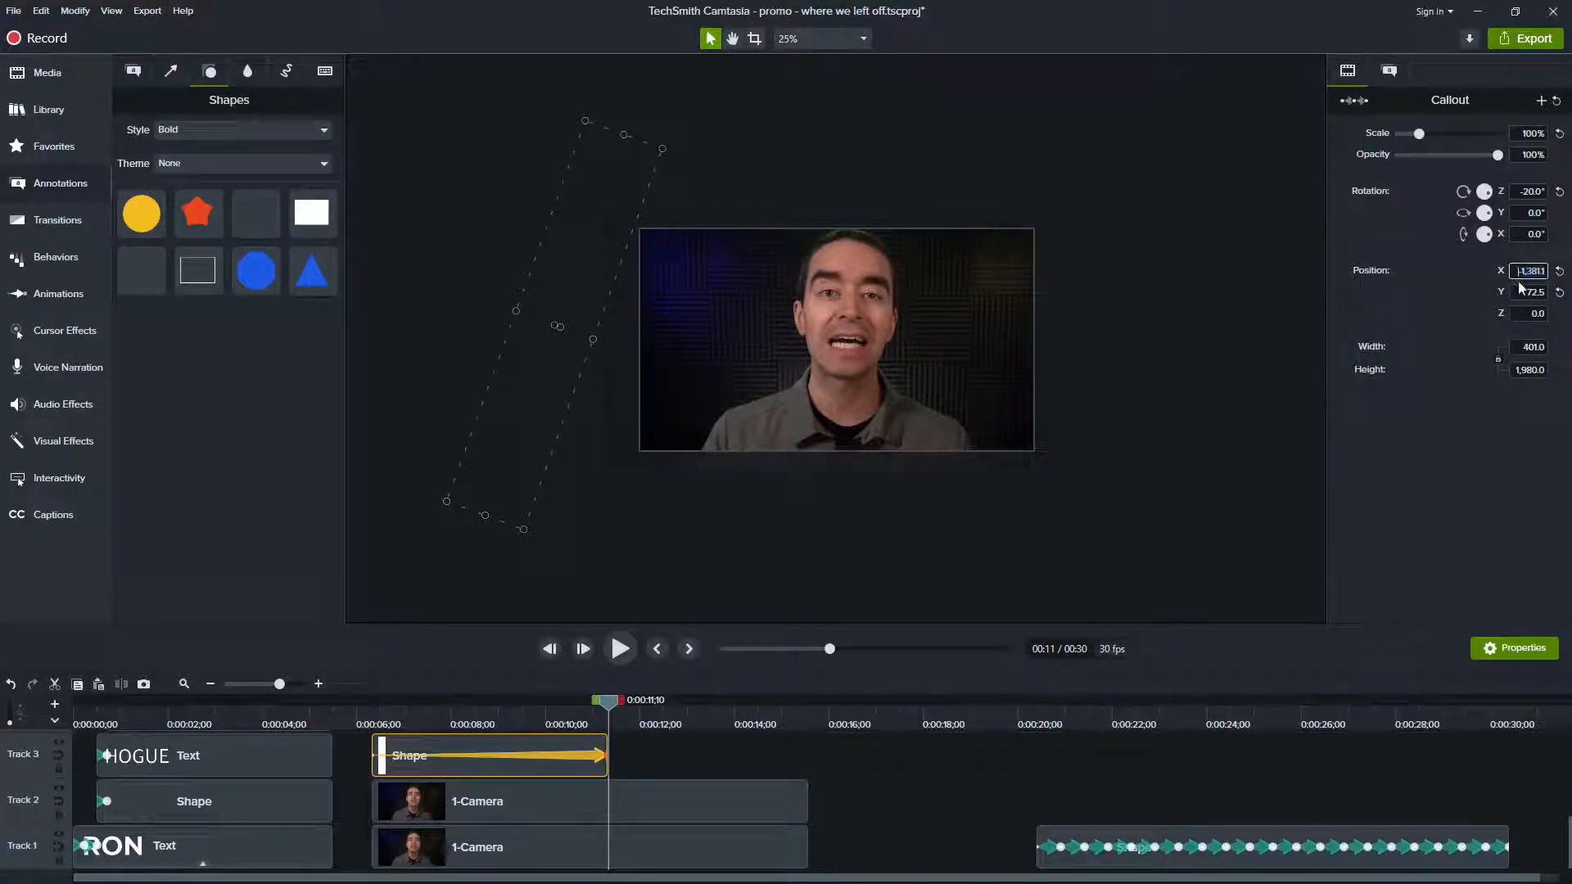
key("Return")
type("9")
type("40")
type("0")
key("Delete")
key("Delete")
key("Delete")
key("Delete")
key("Delete")
key("Return")
scroll(963, 400, "up", 3)
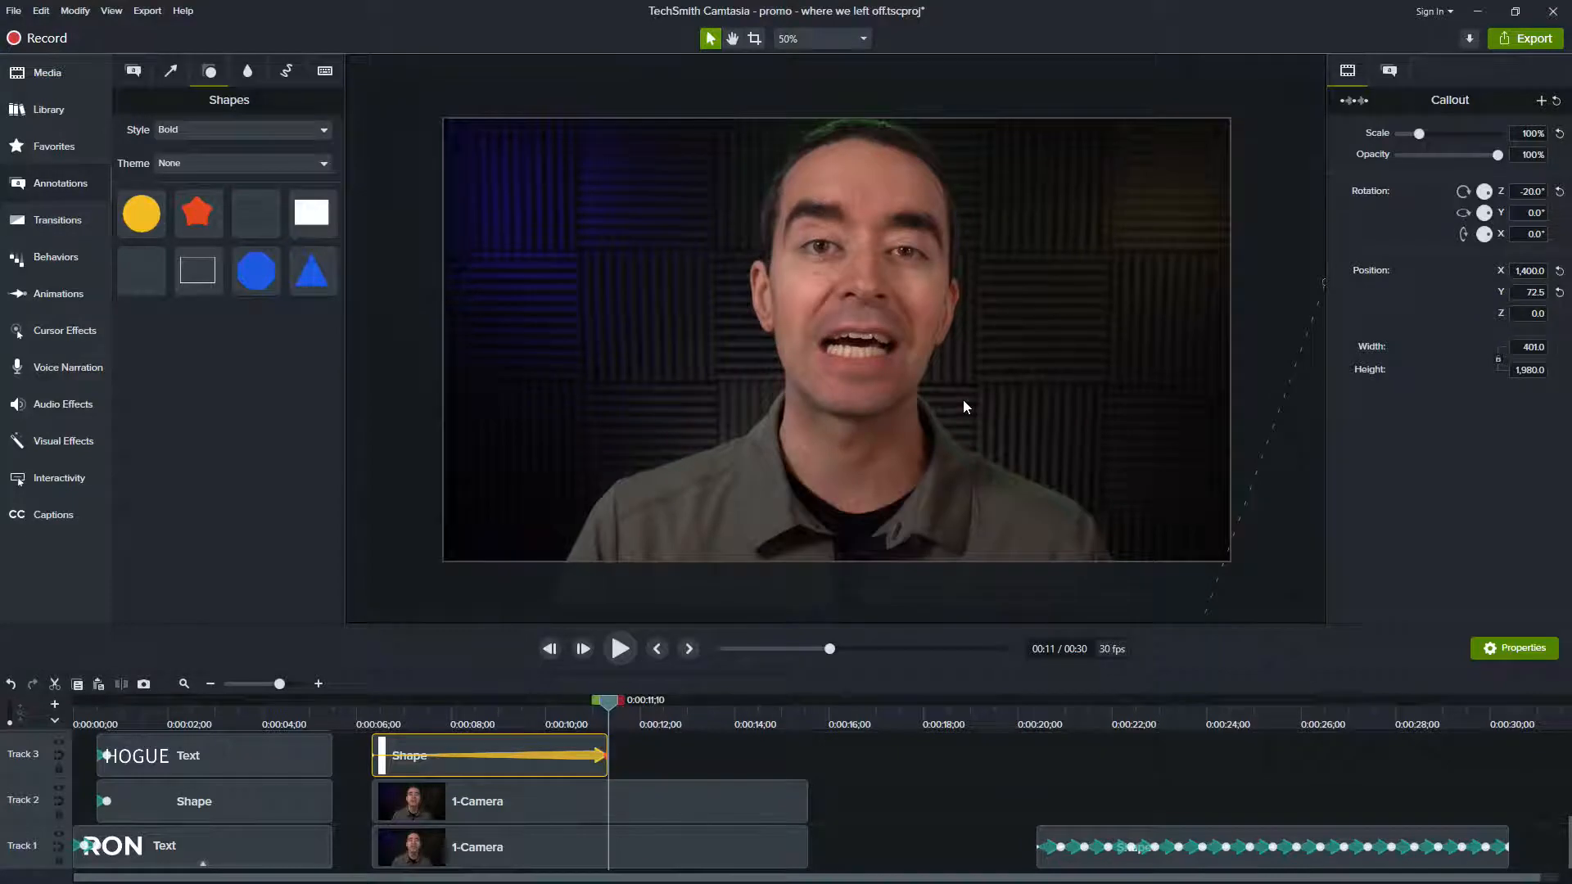
Step: Go back to the rectangle's start and turn on a track matte for Track 3, so the shape masks the scaled clip
left_click_drag(446, 715, 372, 743)
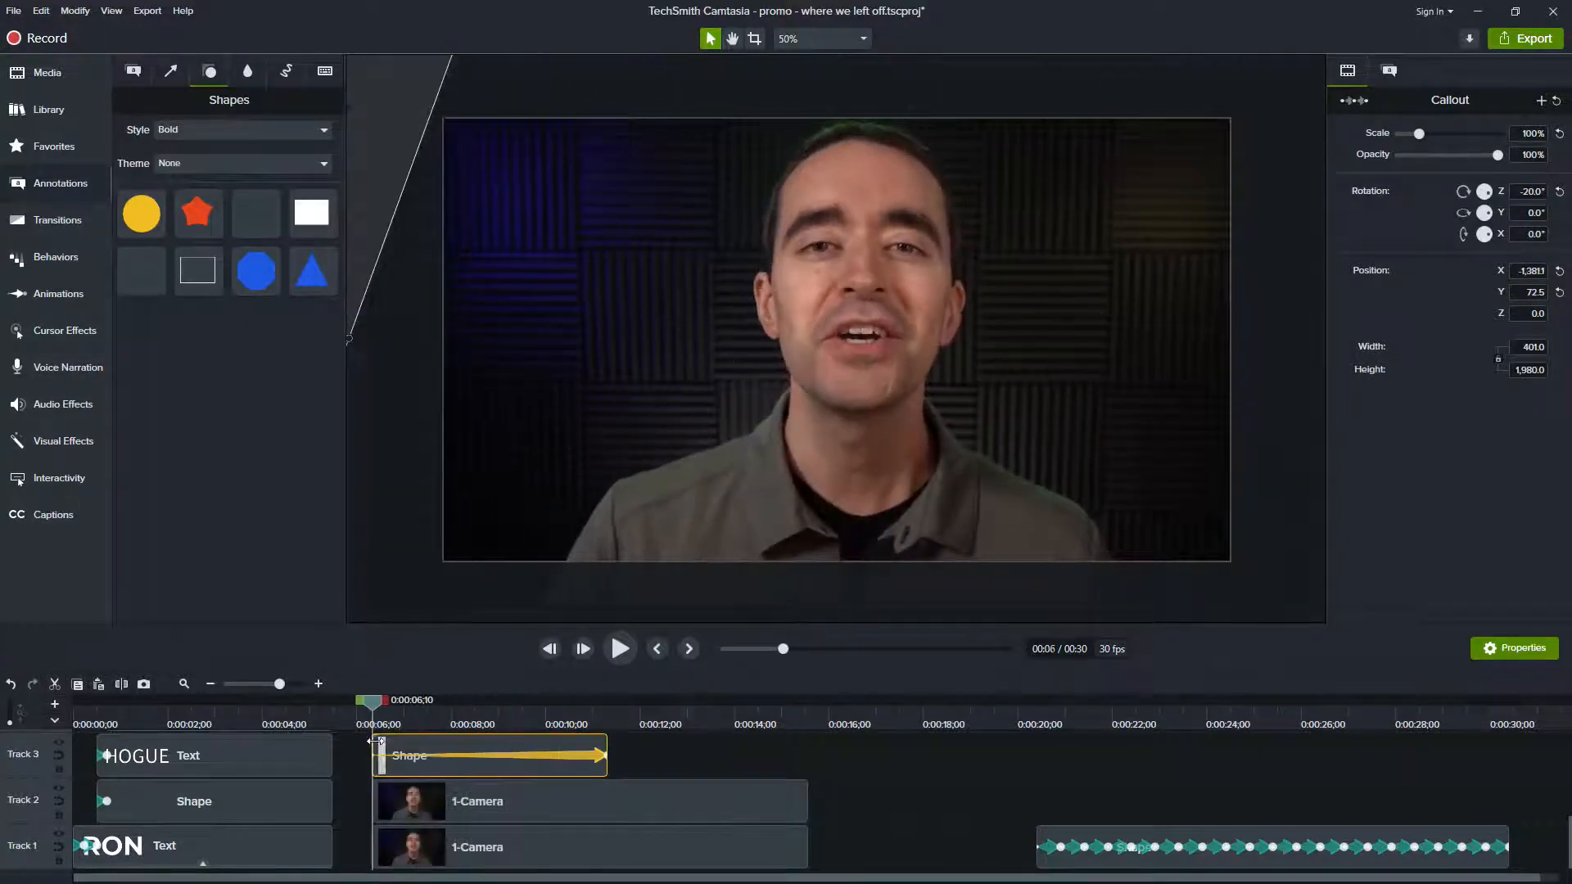
left_click(61, 740)
left_click(130, 638)
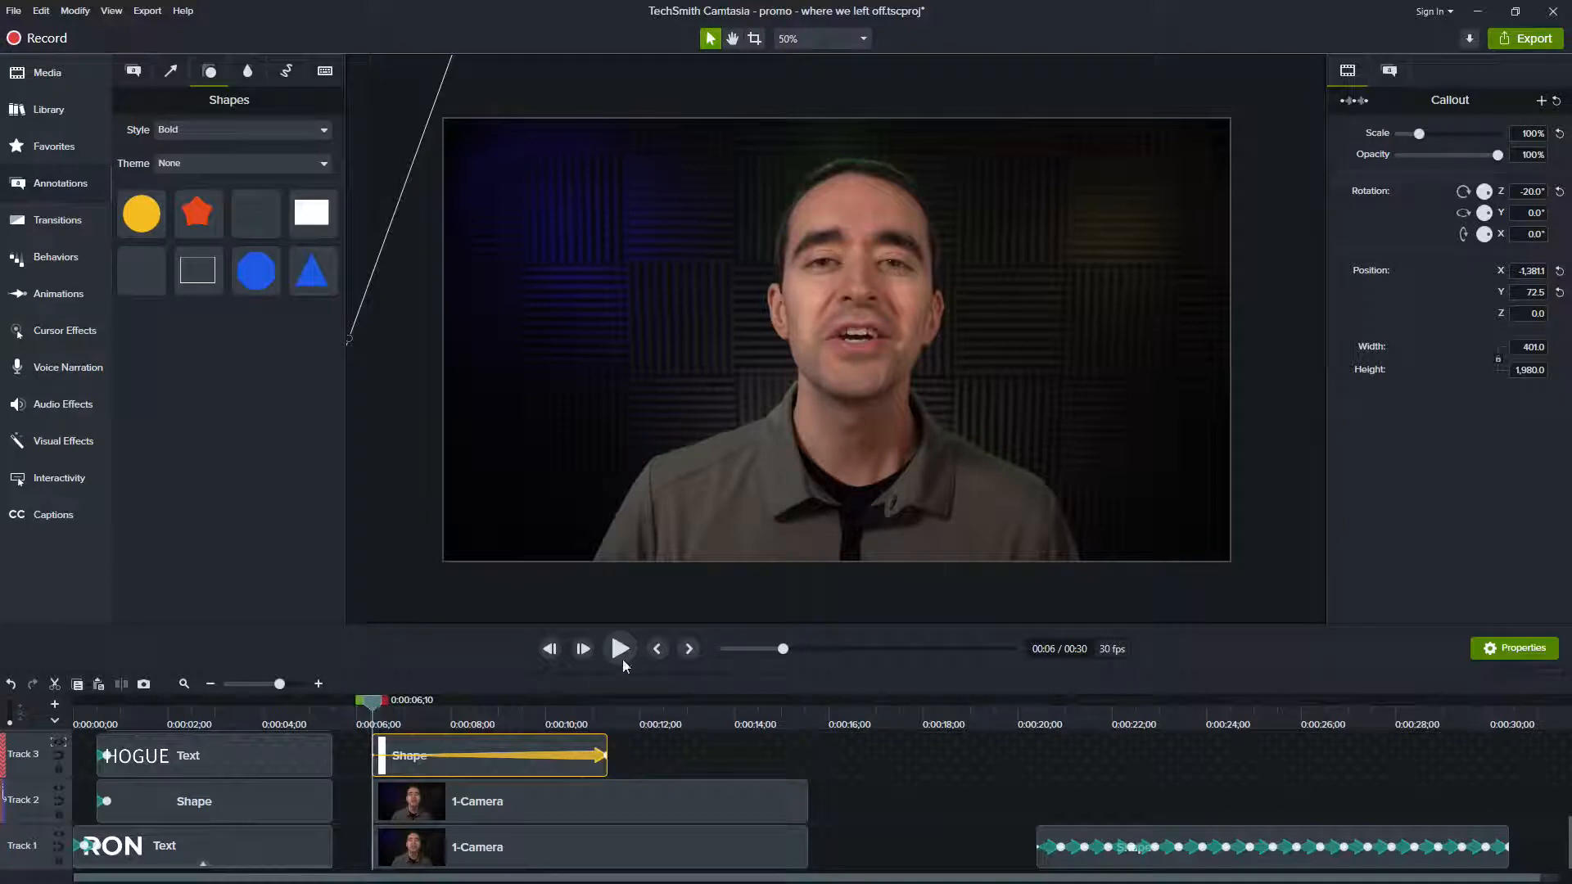
Step: Play and scrub through the matte animation from the start of the camera clips to check the moving reveal
left_click(804, 743)
left_click(620, 655)
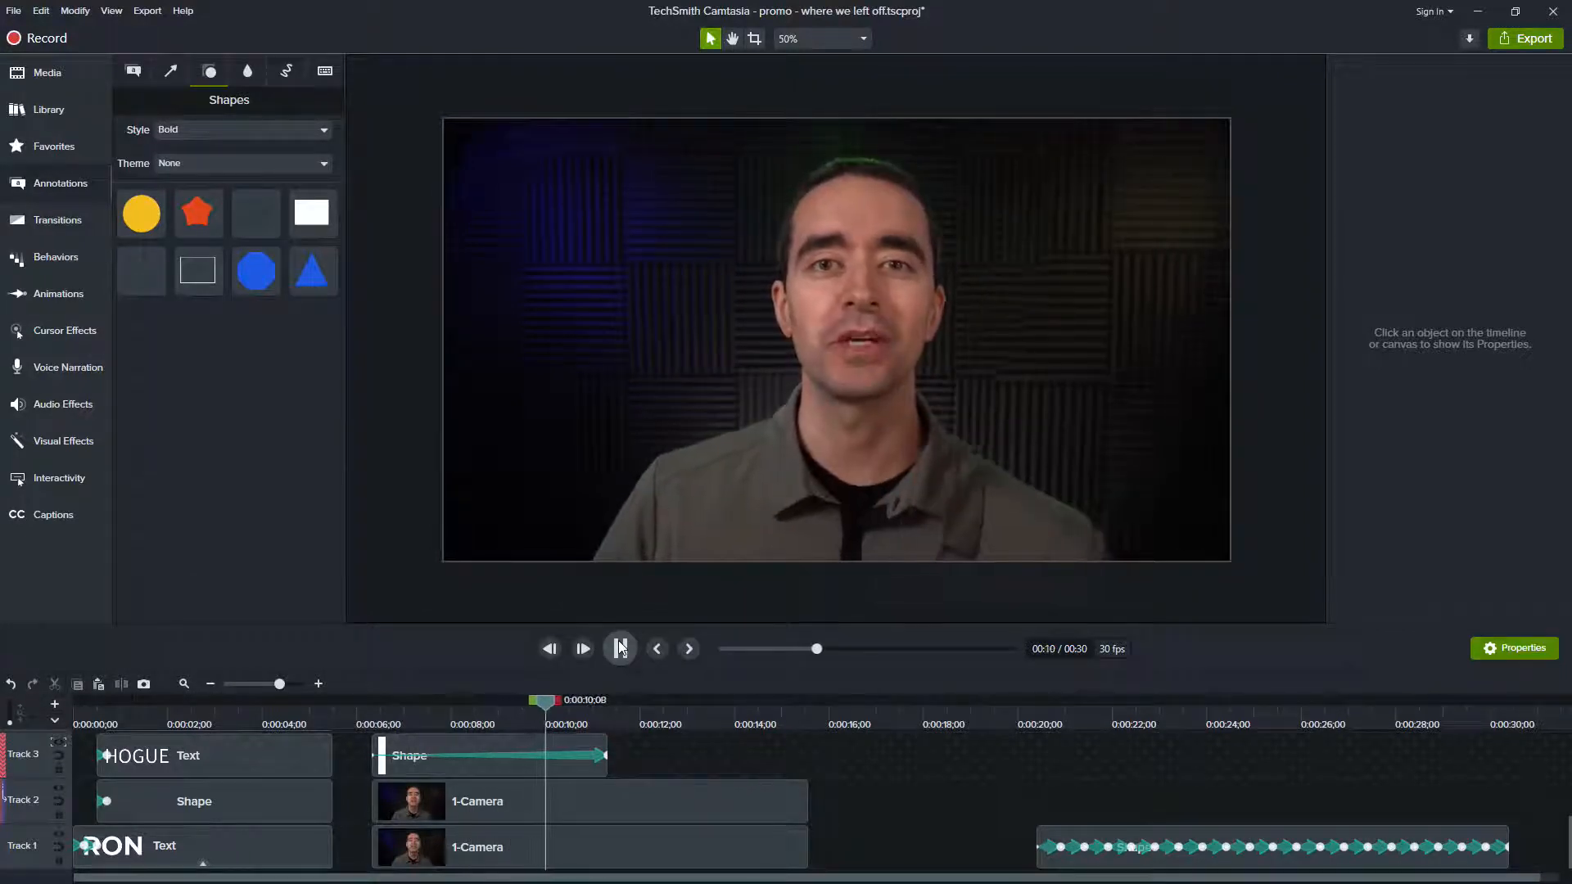
left_click(494, 712)
left_click_drag(494, 712, 525, 704)
left_click_drag(483, 700, 375, 703)
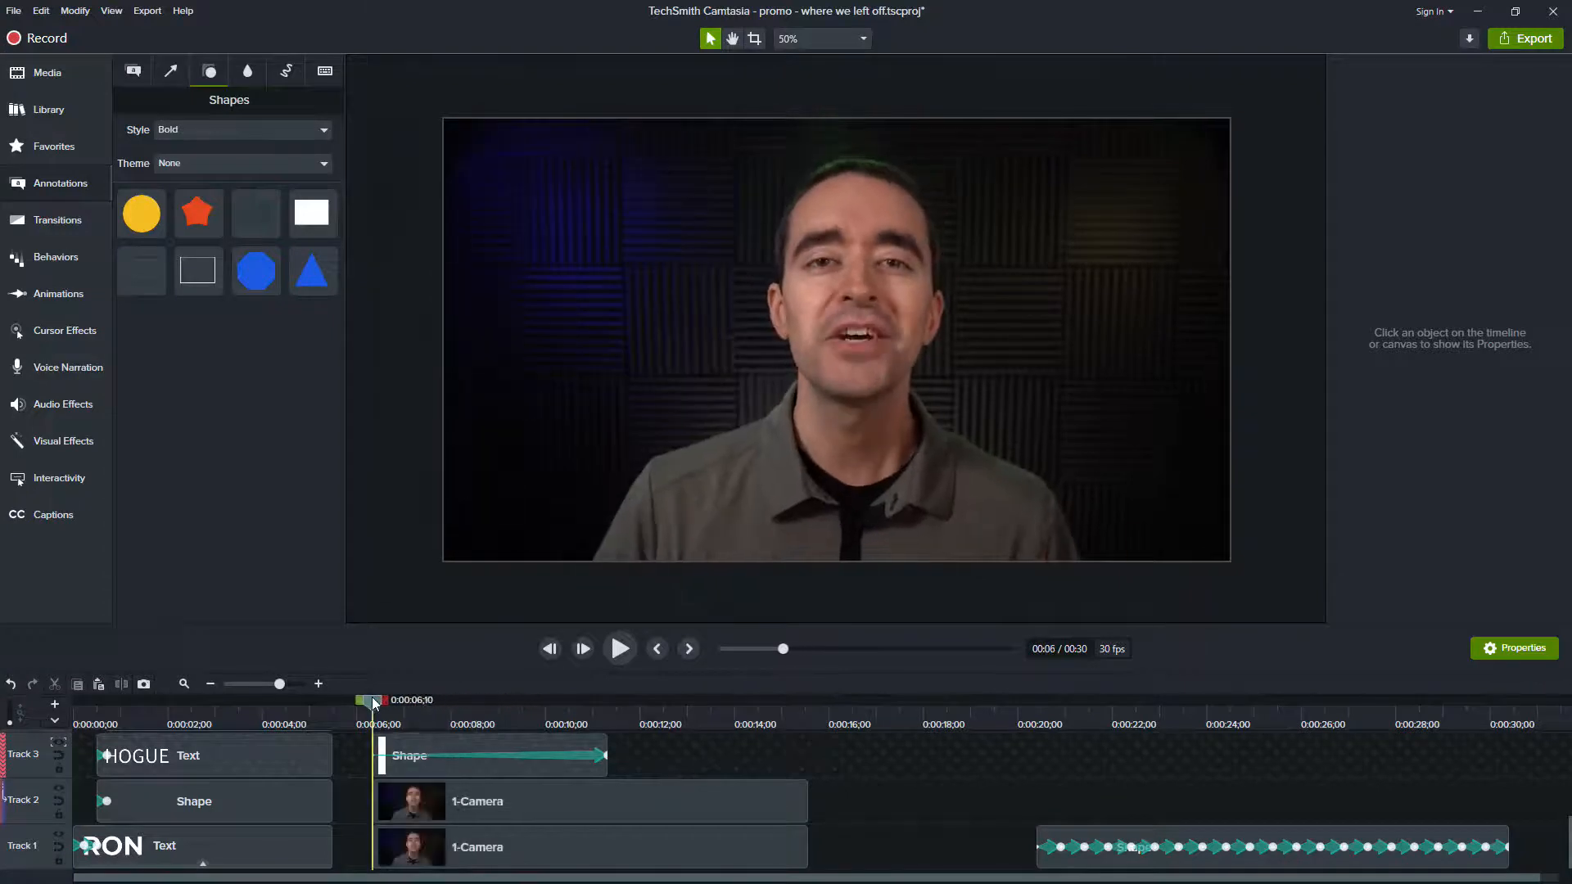
key("space")
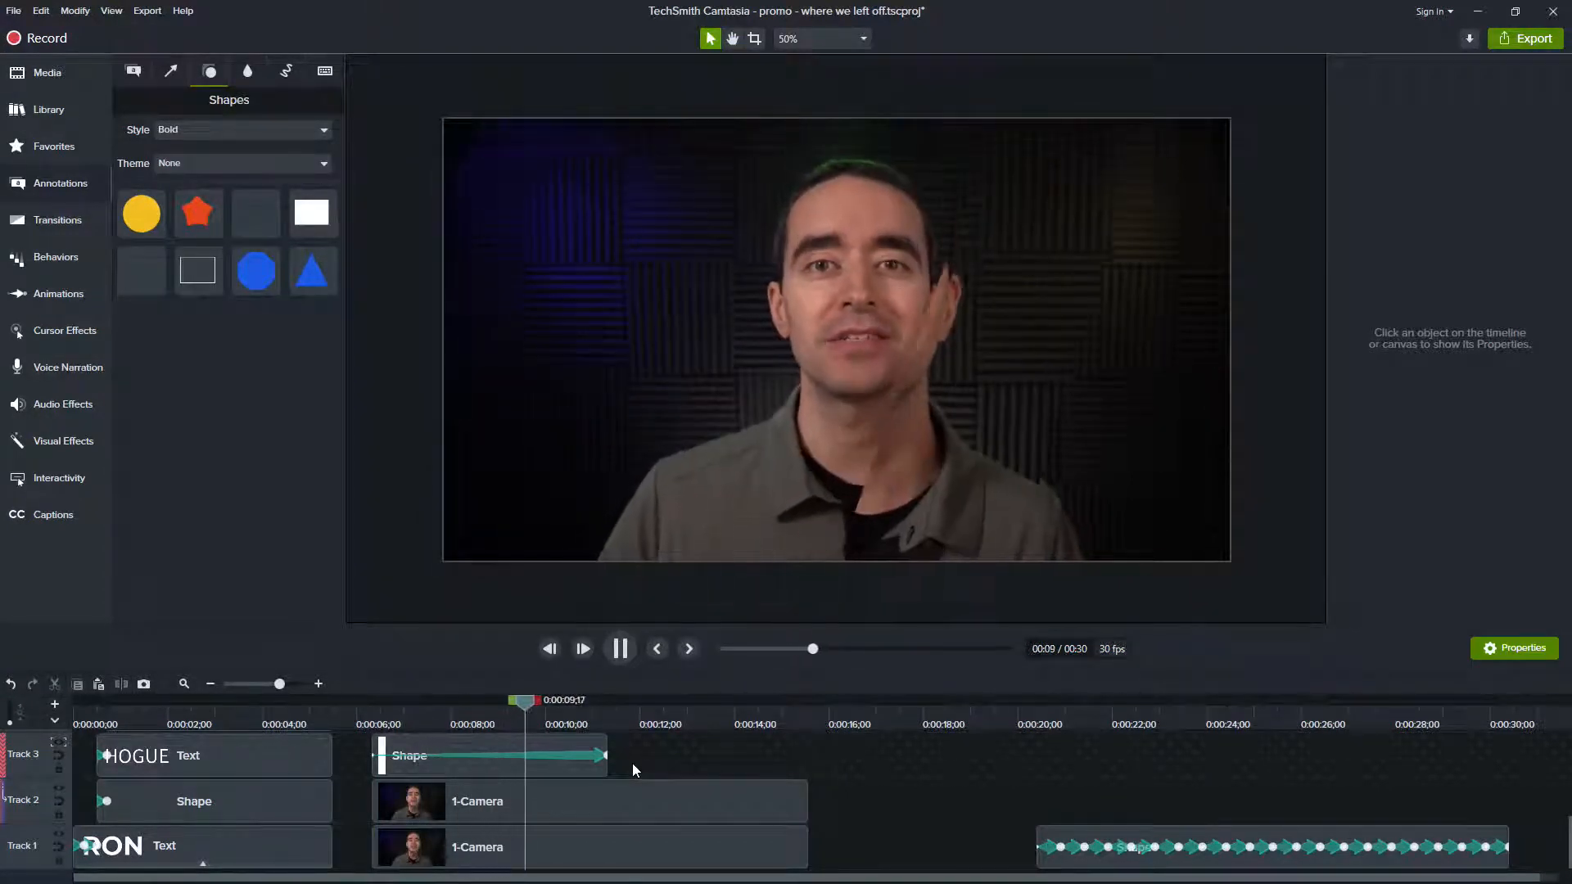
Step: Copy the animated rectangle on Track 3 and paste the duplicate onto Track 4, starting at 0:00:06;10
left_click_drag(581, 711, 357, 711)
scroll(435, 755, "up", 1)
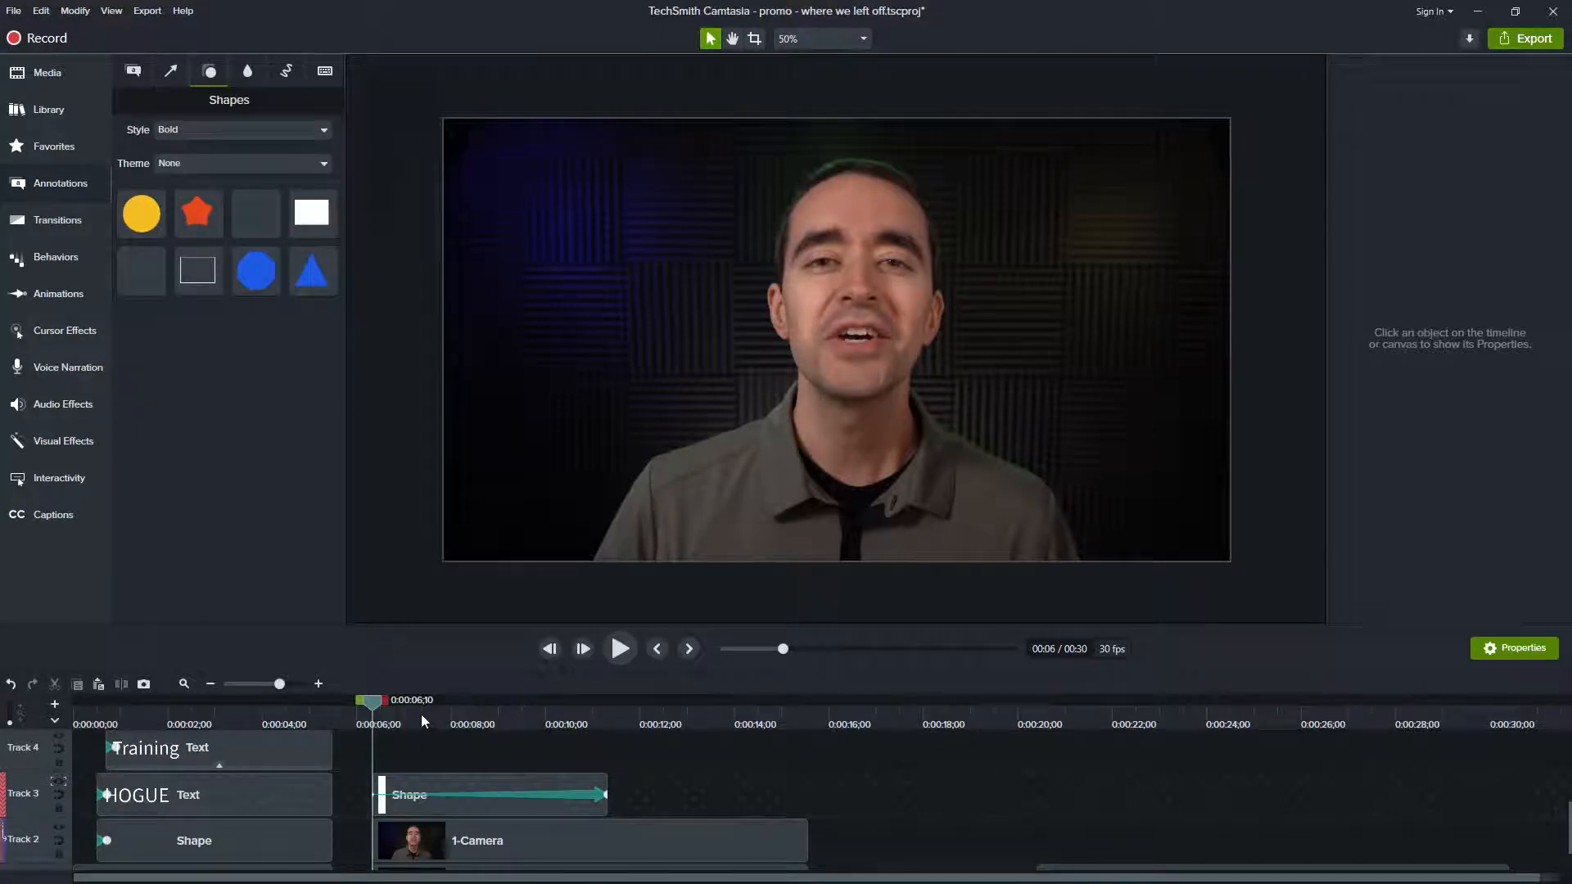
left_click(416, 781)
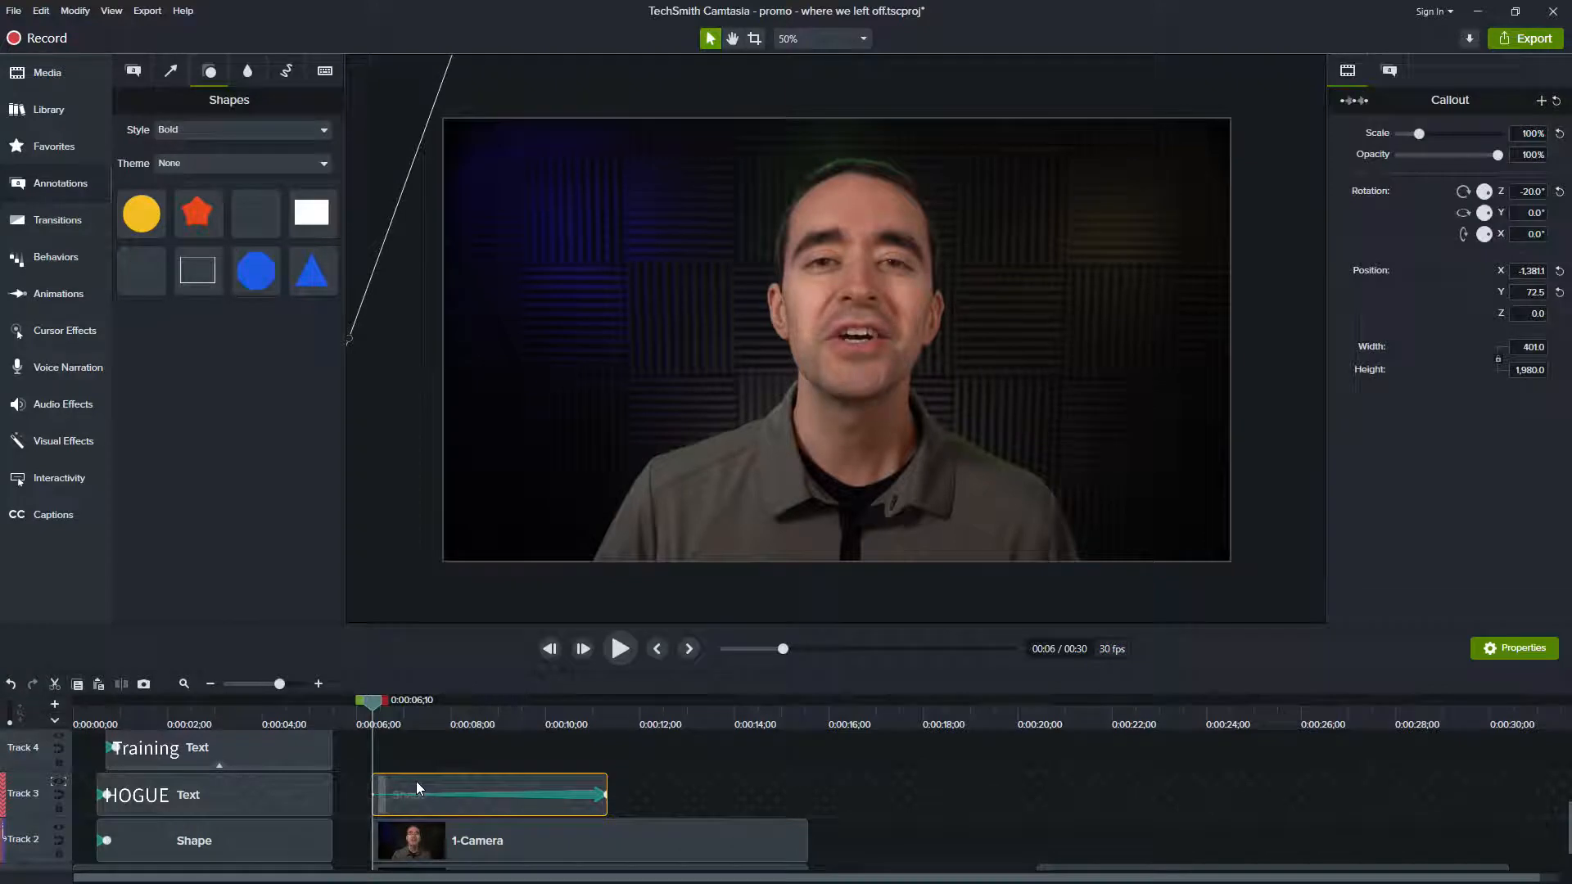
key("ctrl+c")
key("ctrl+v")
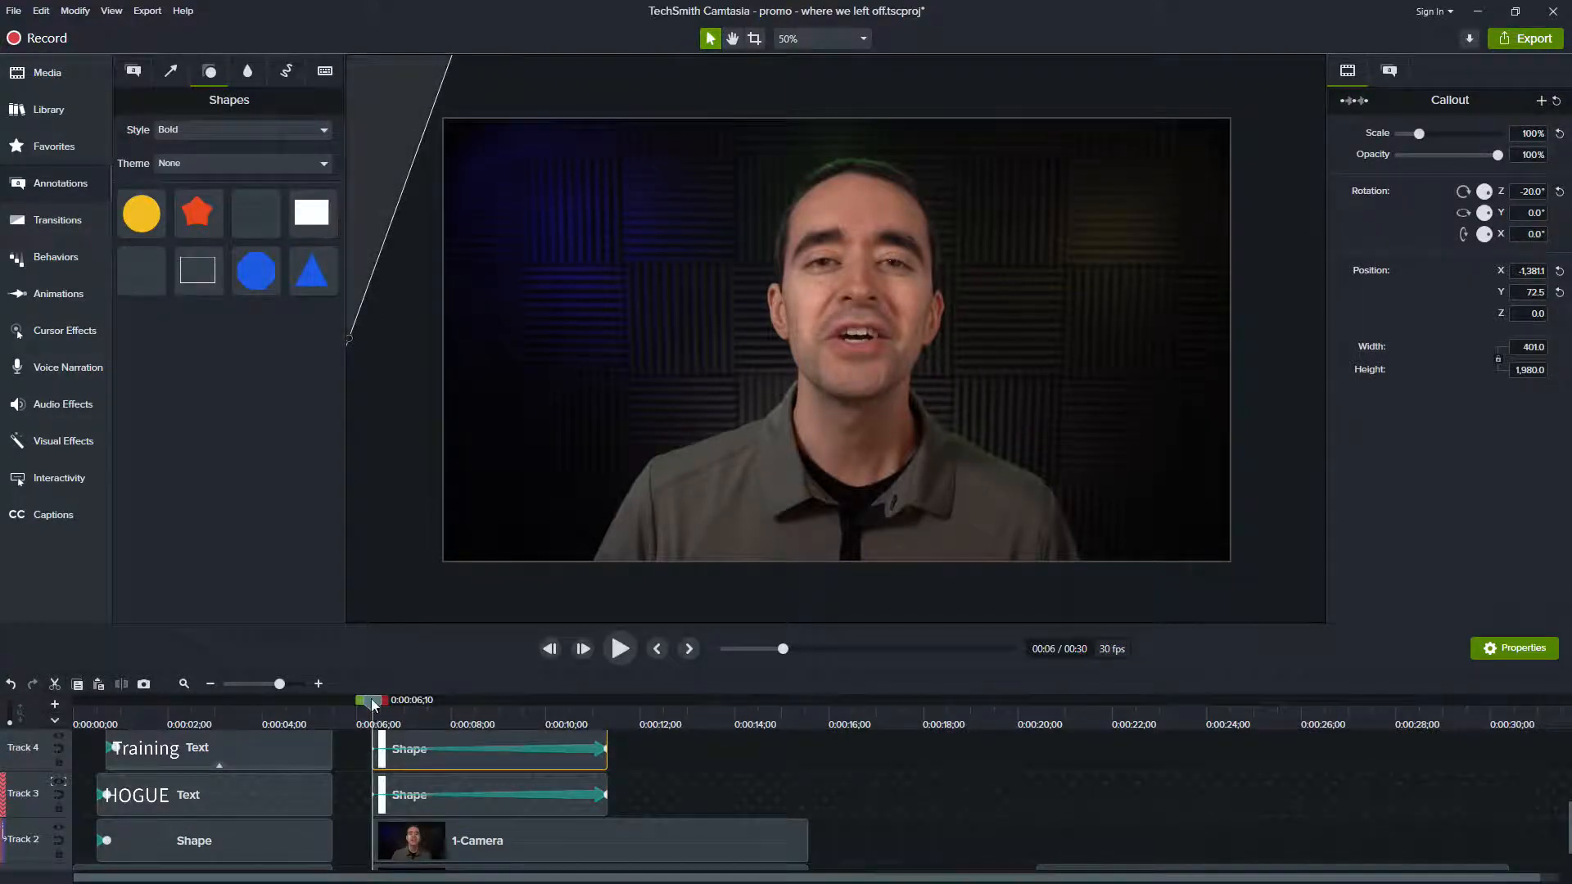
Step: Lower the duplicate rectangle's opacity to 10% at both the start and the end of its animation
left_click_drag(372, 706, 502, 715)
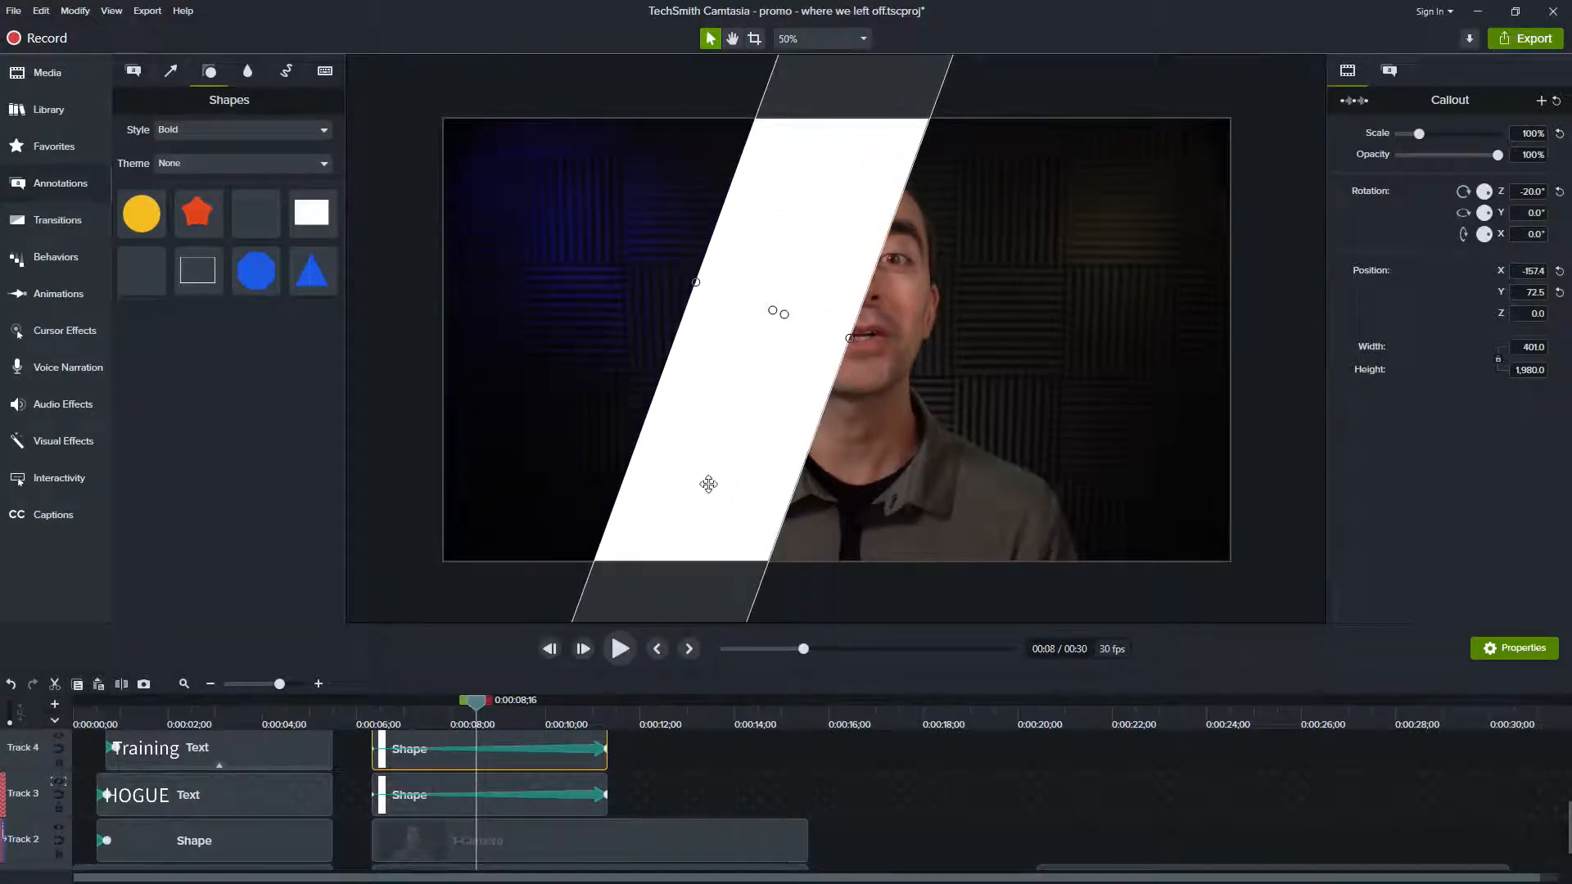
left_click_drag(488, 720, 378, 714)
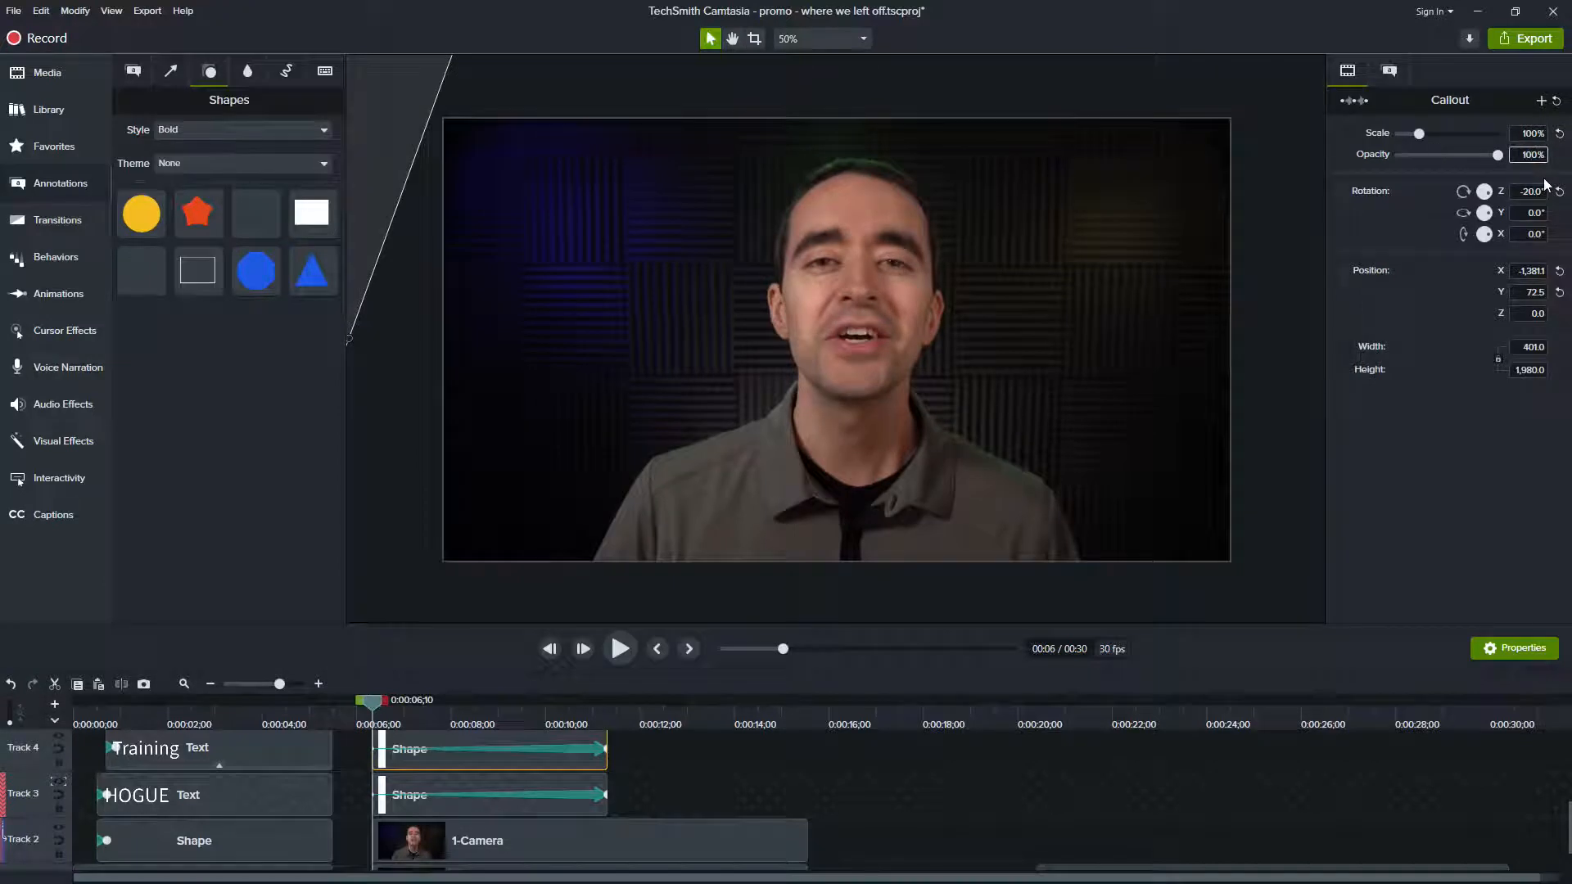
left_click(606, 715)
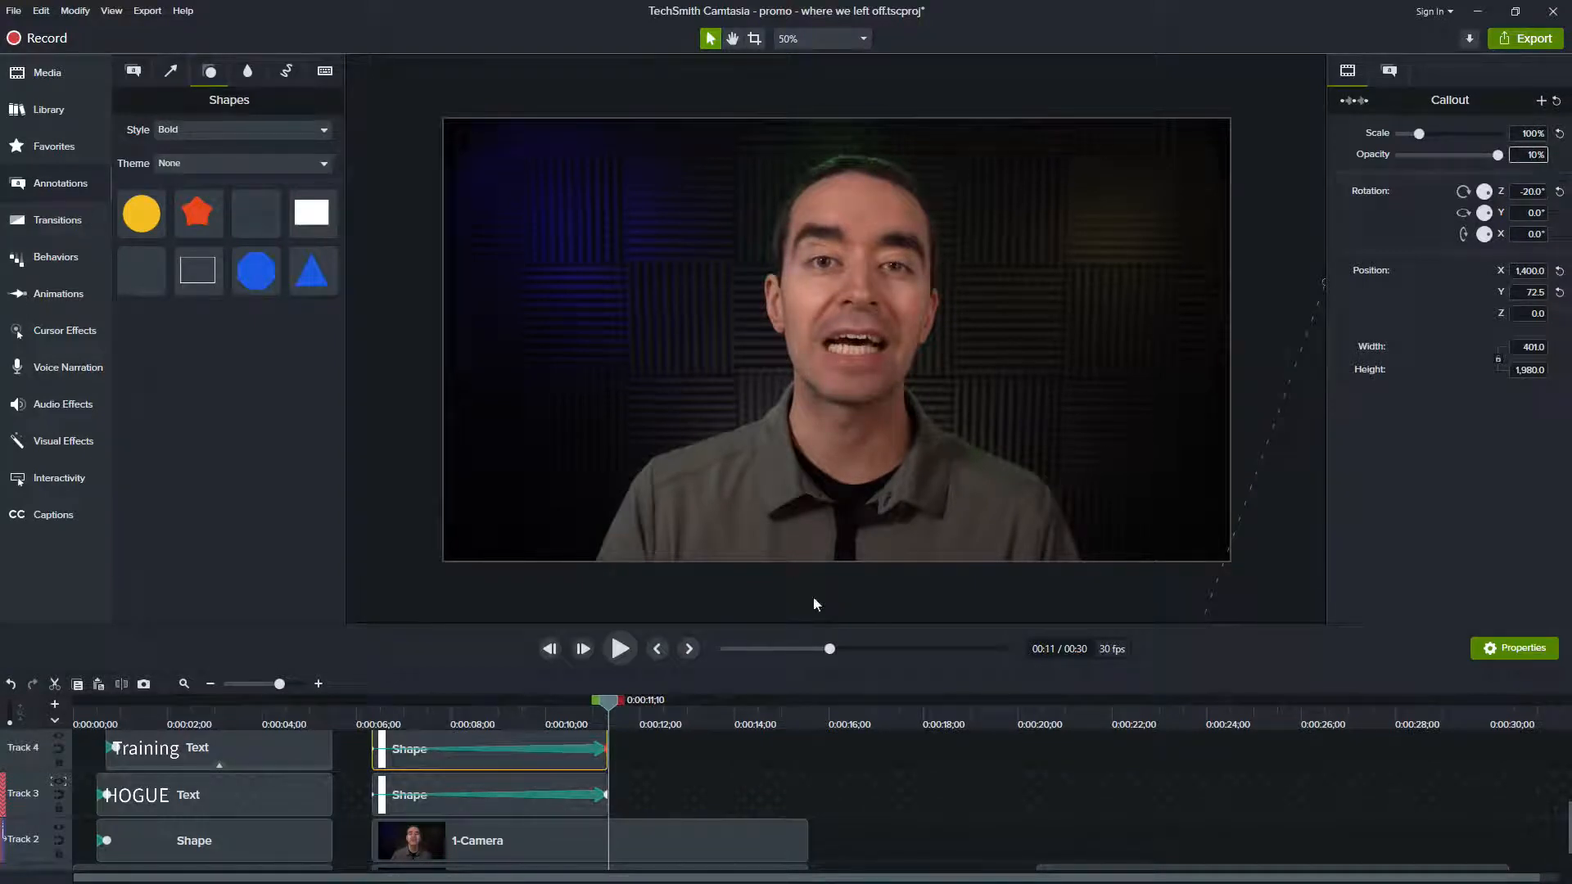
left_click(376, 712)
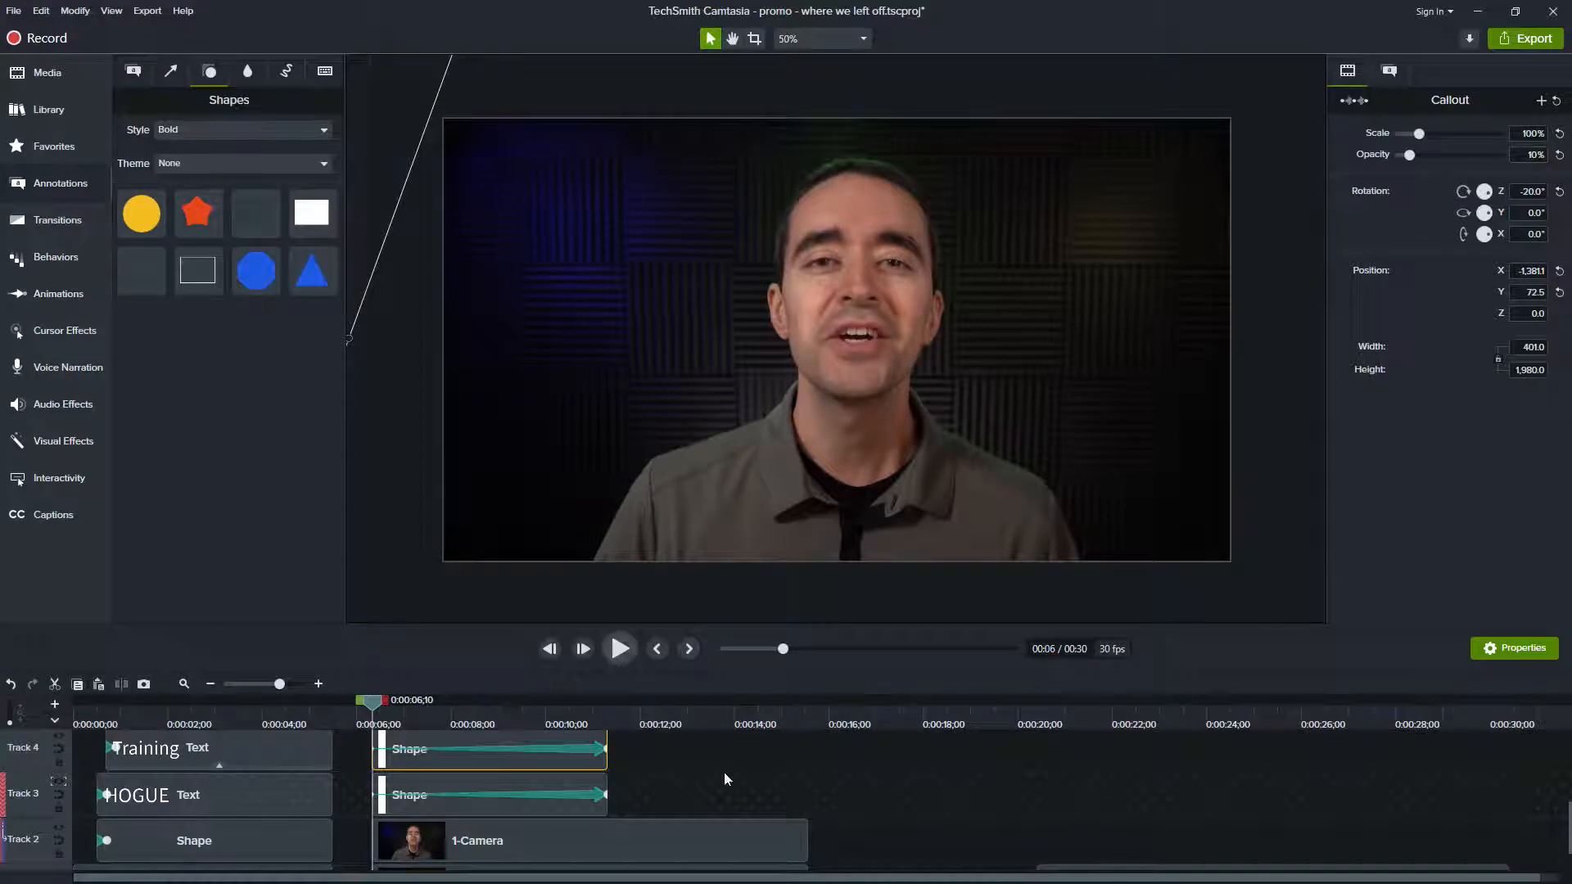
Step: Play and scrub through the faint moving strip over the camera clips to check the combined effect
left_click(698, 757)
left_click(621, 648)
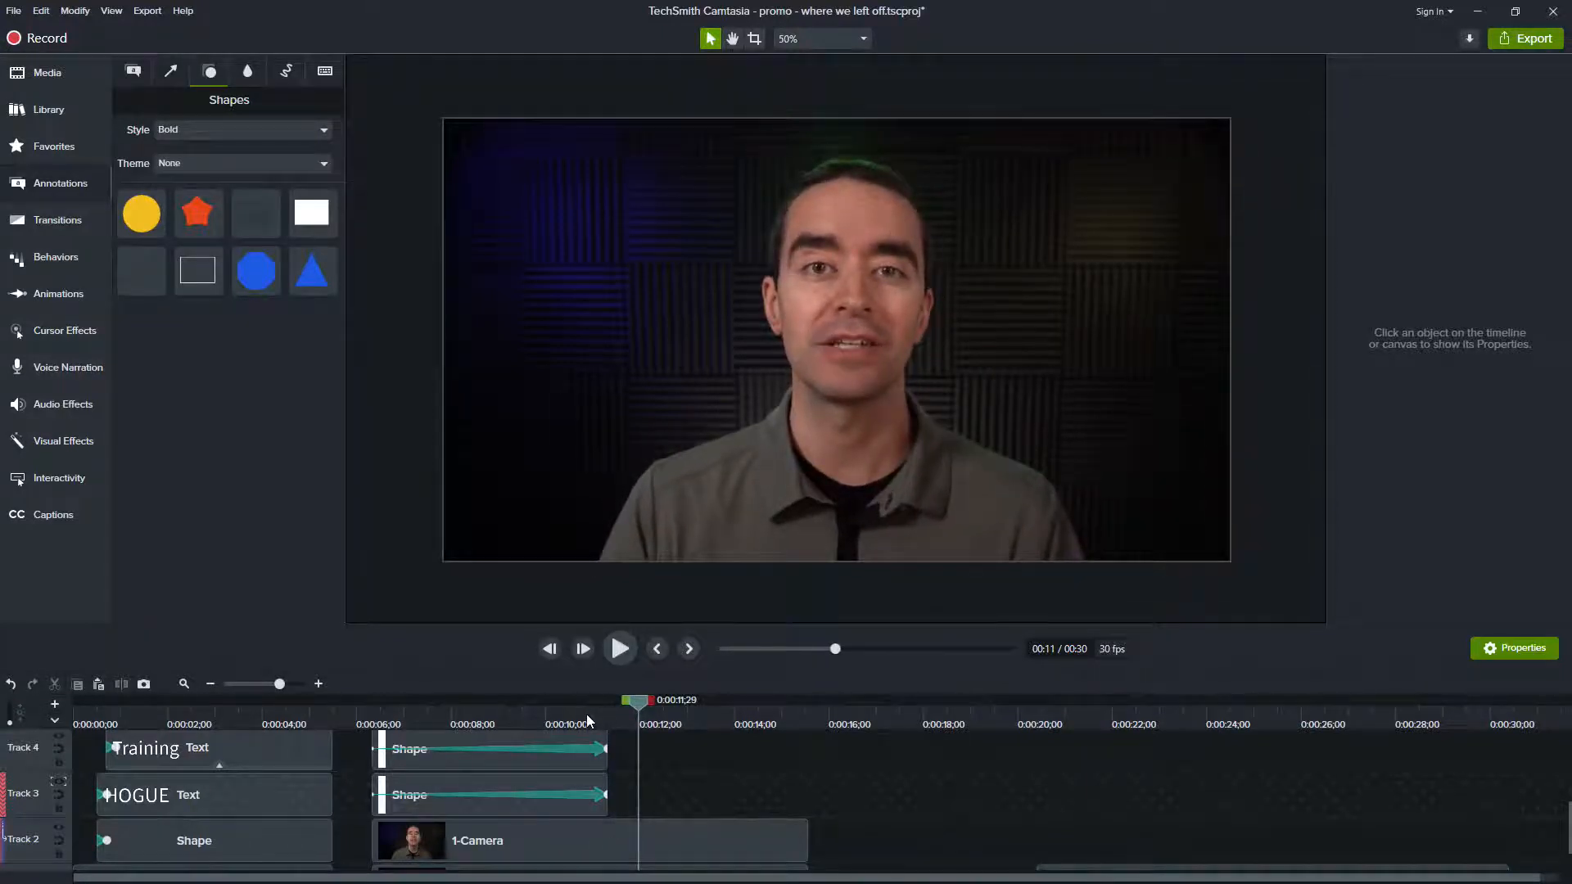
left_click_drag(571, 722, 380, 651)
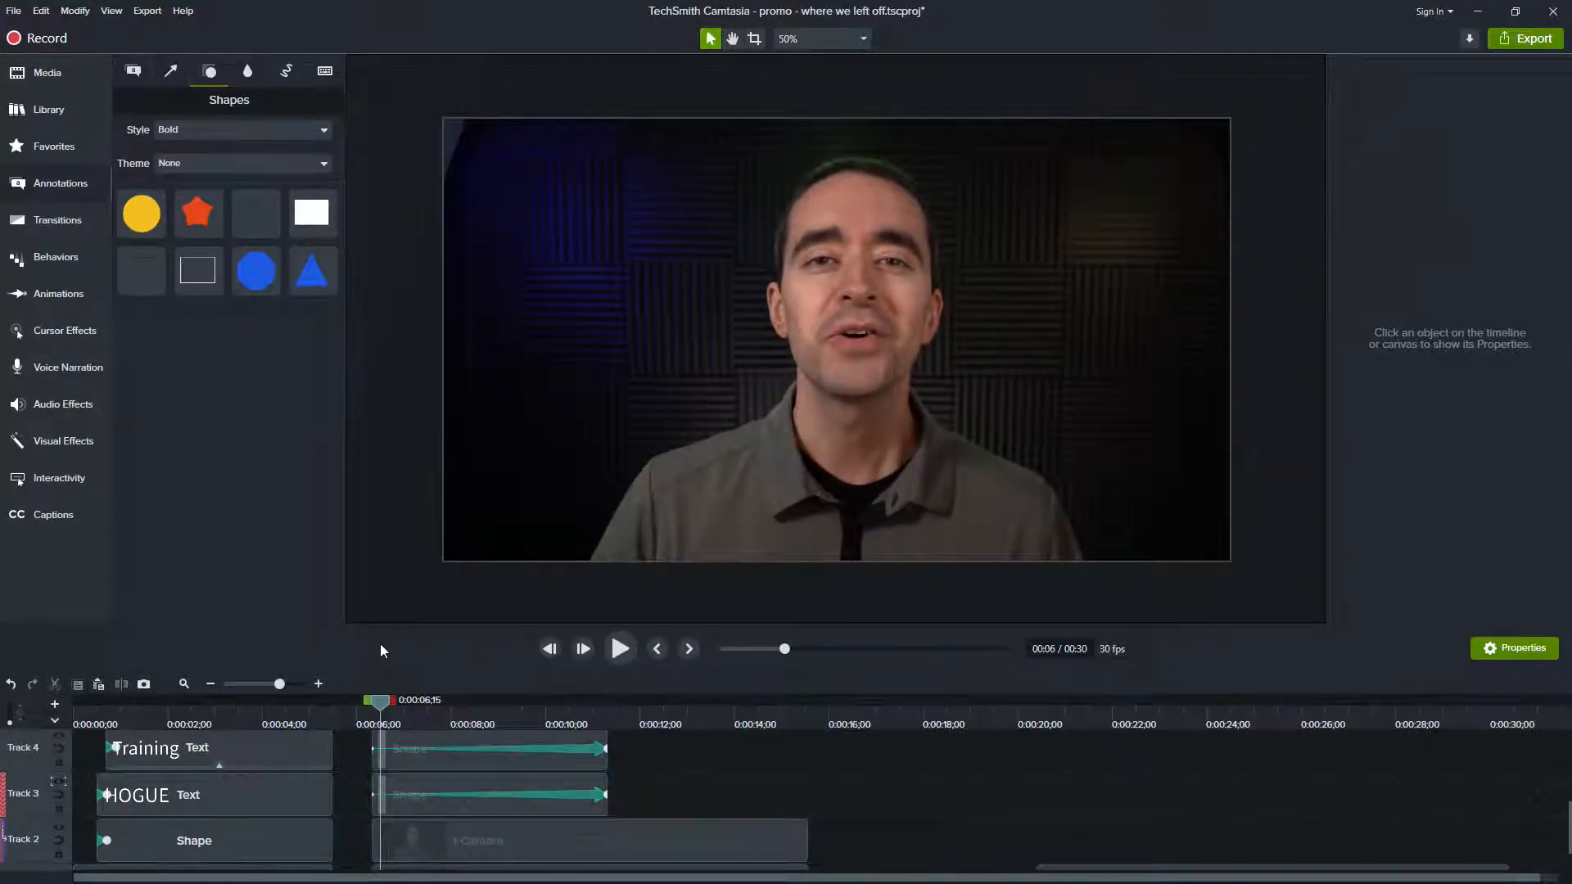
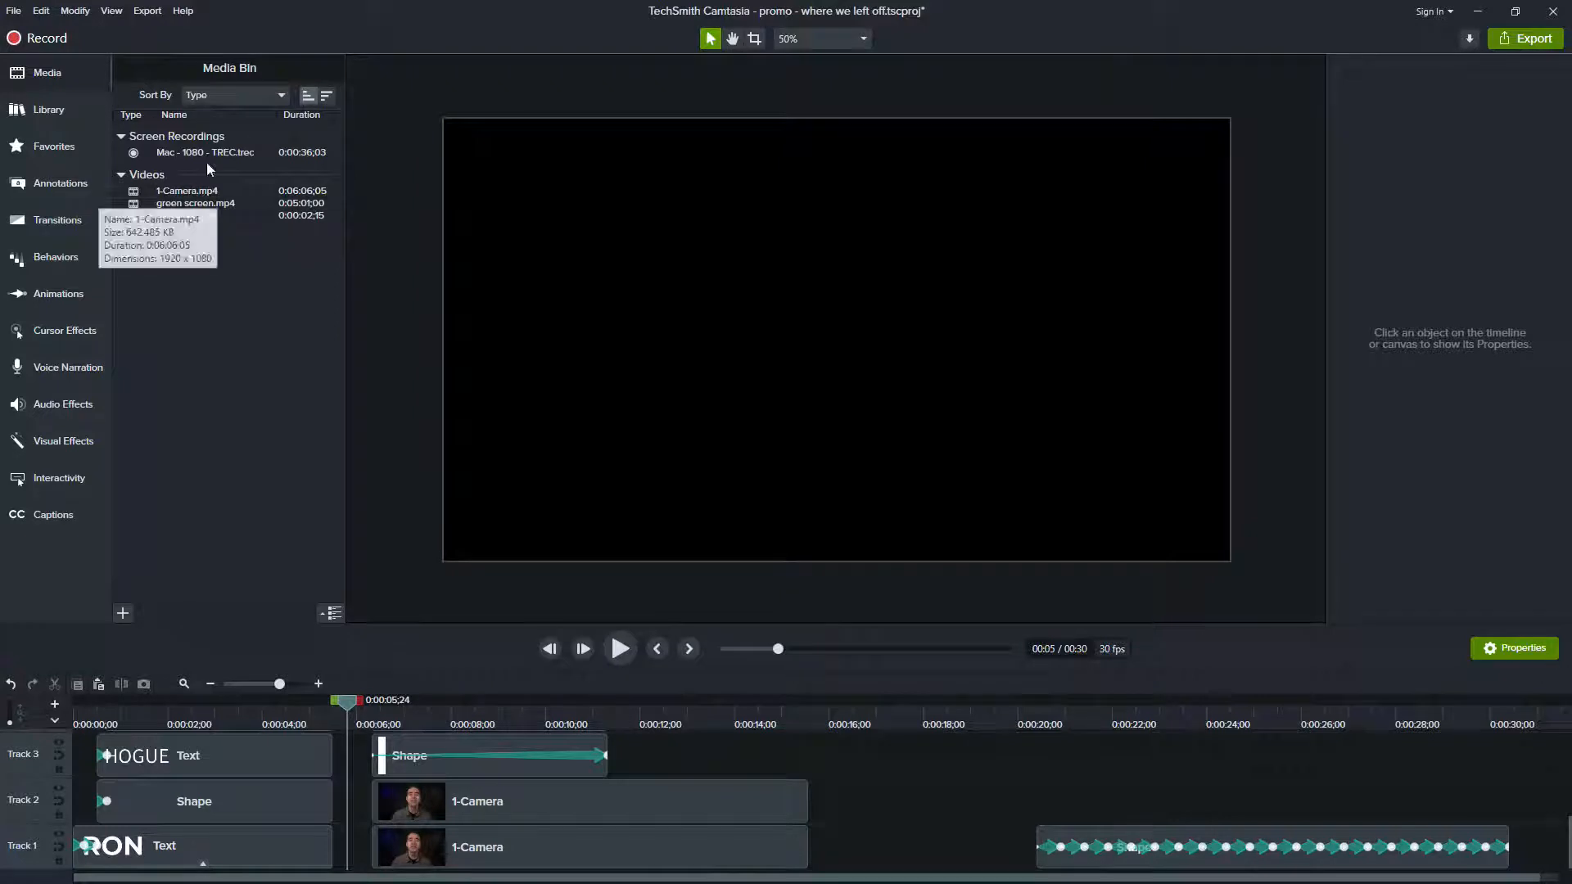
Step: Place the Farm-01 icon from the Buildings icons of the Camtasia 2020 library on the canvas
left_click(47, 115)
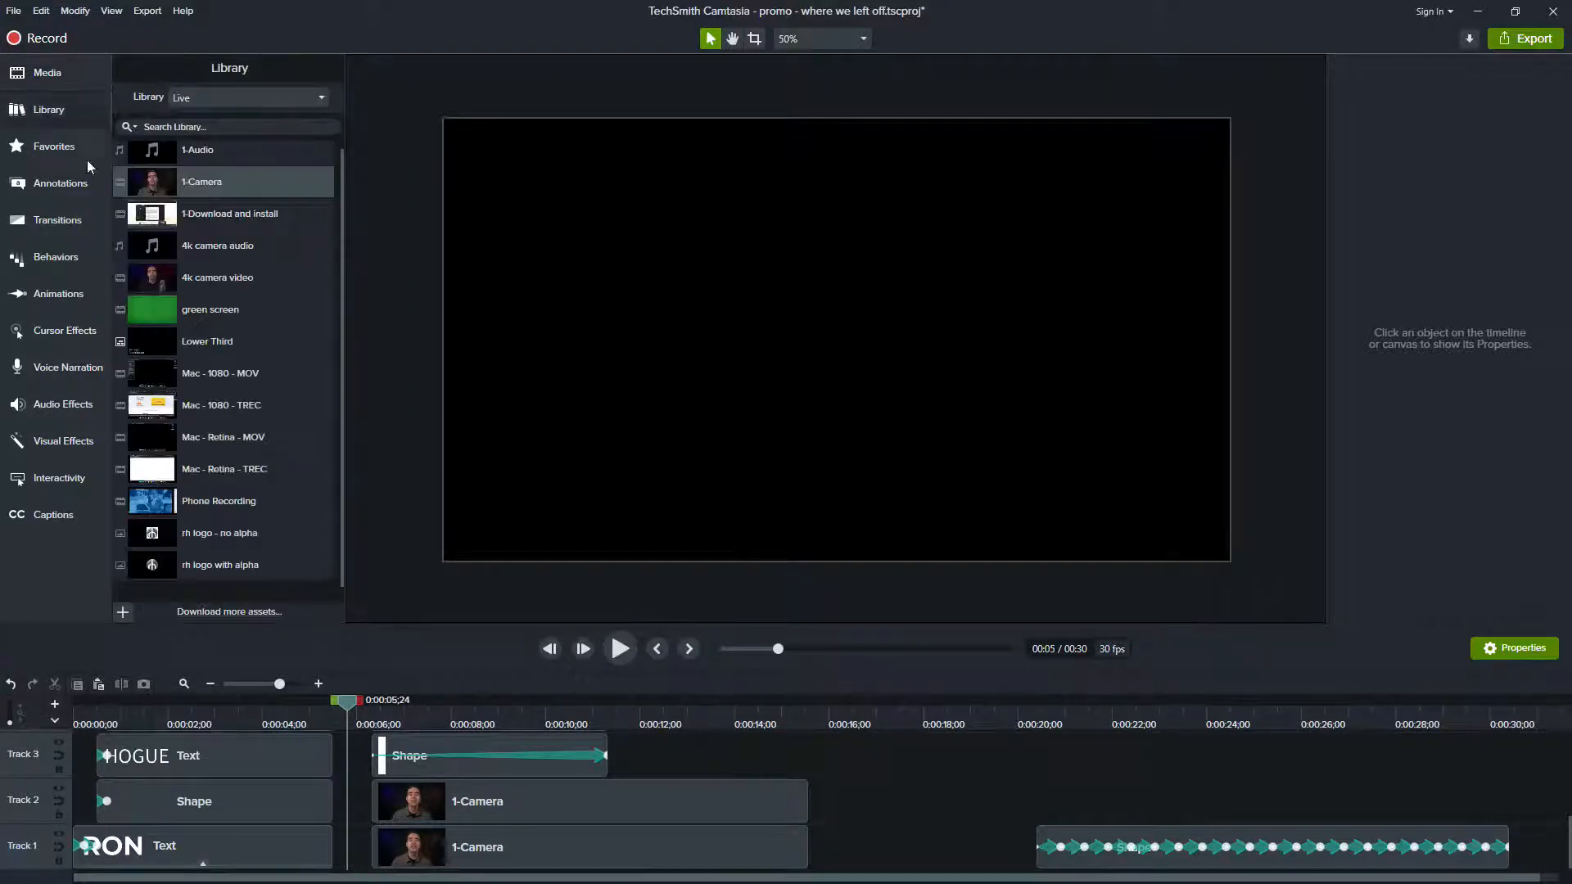
scroll(213, 439, "down", 1)
scroll(213, 440, "up", 1)
left_click(215, 102)
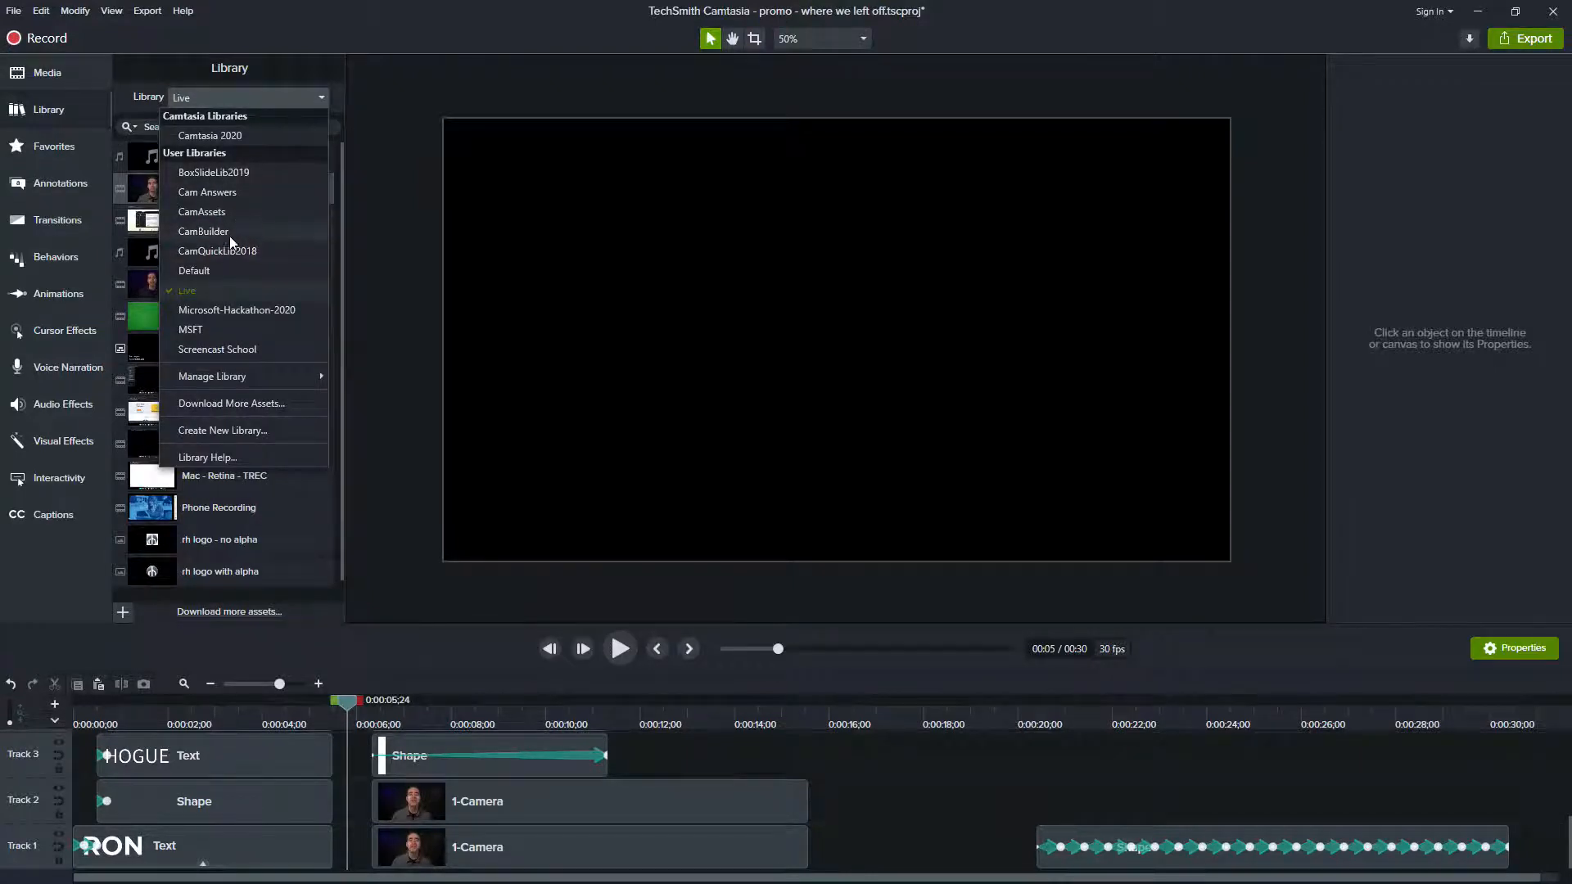
left_click(229, 133)
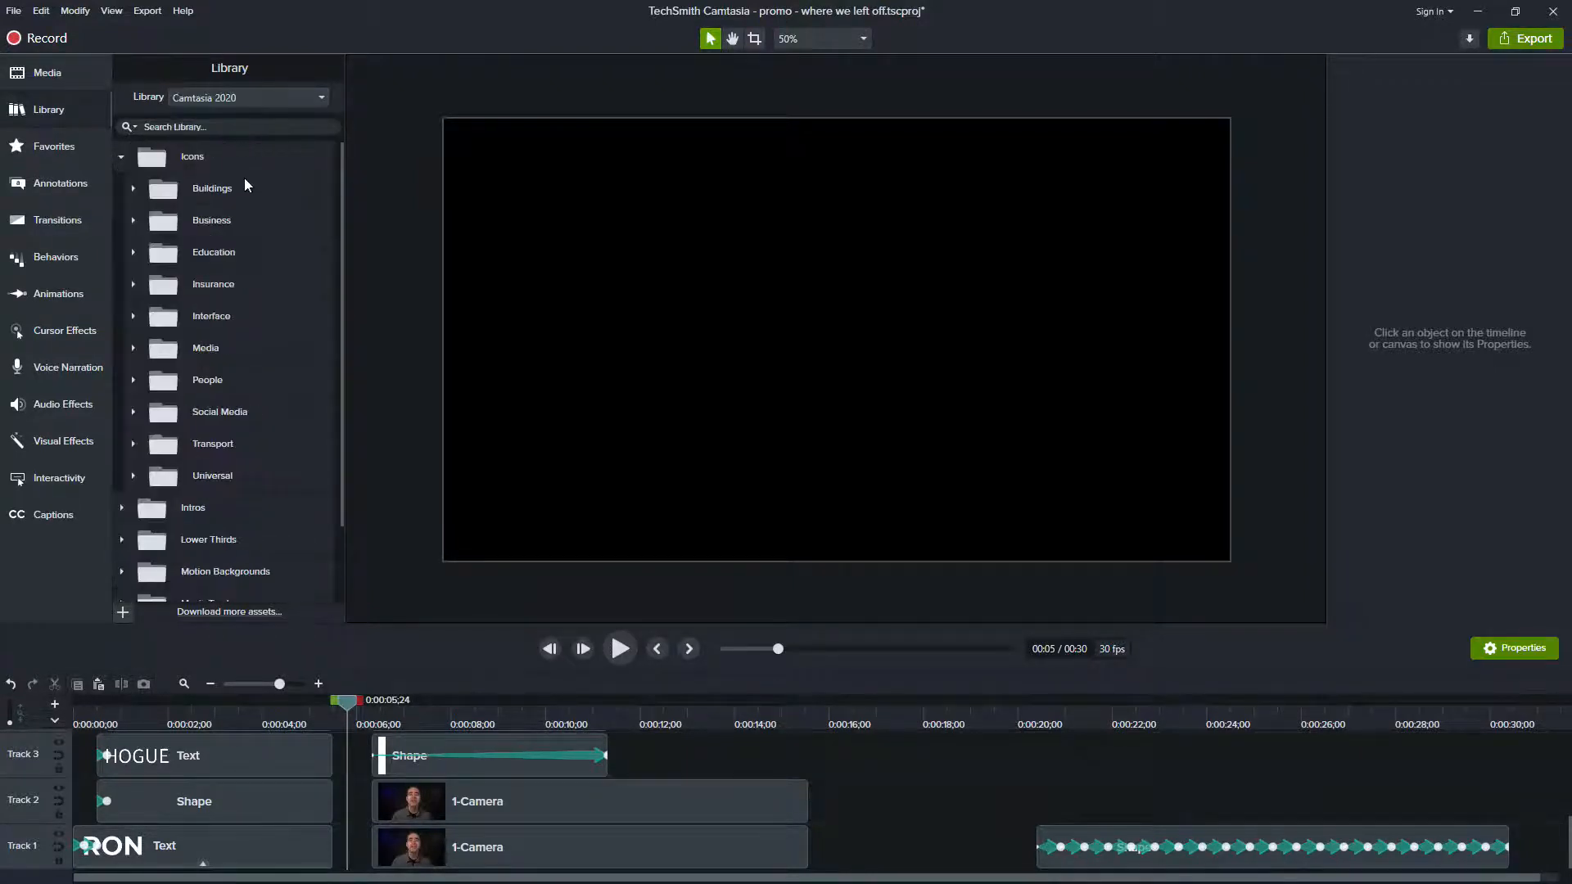
left_click(132, 190)
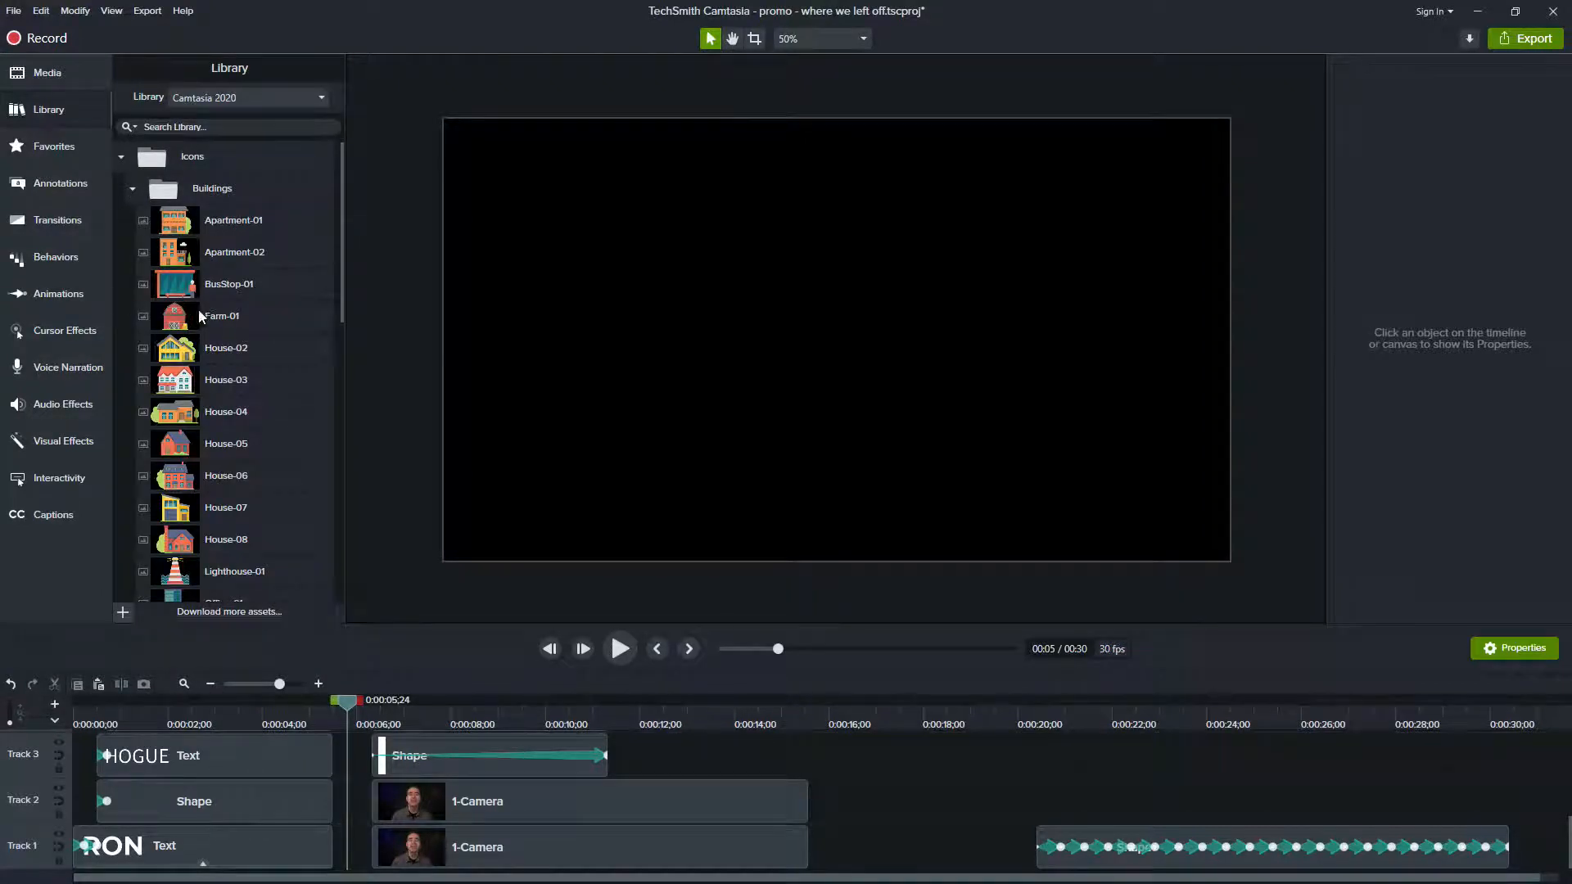
left_click_drag(174, 317, 842, 298)
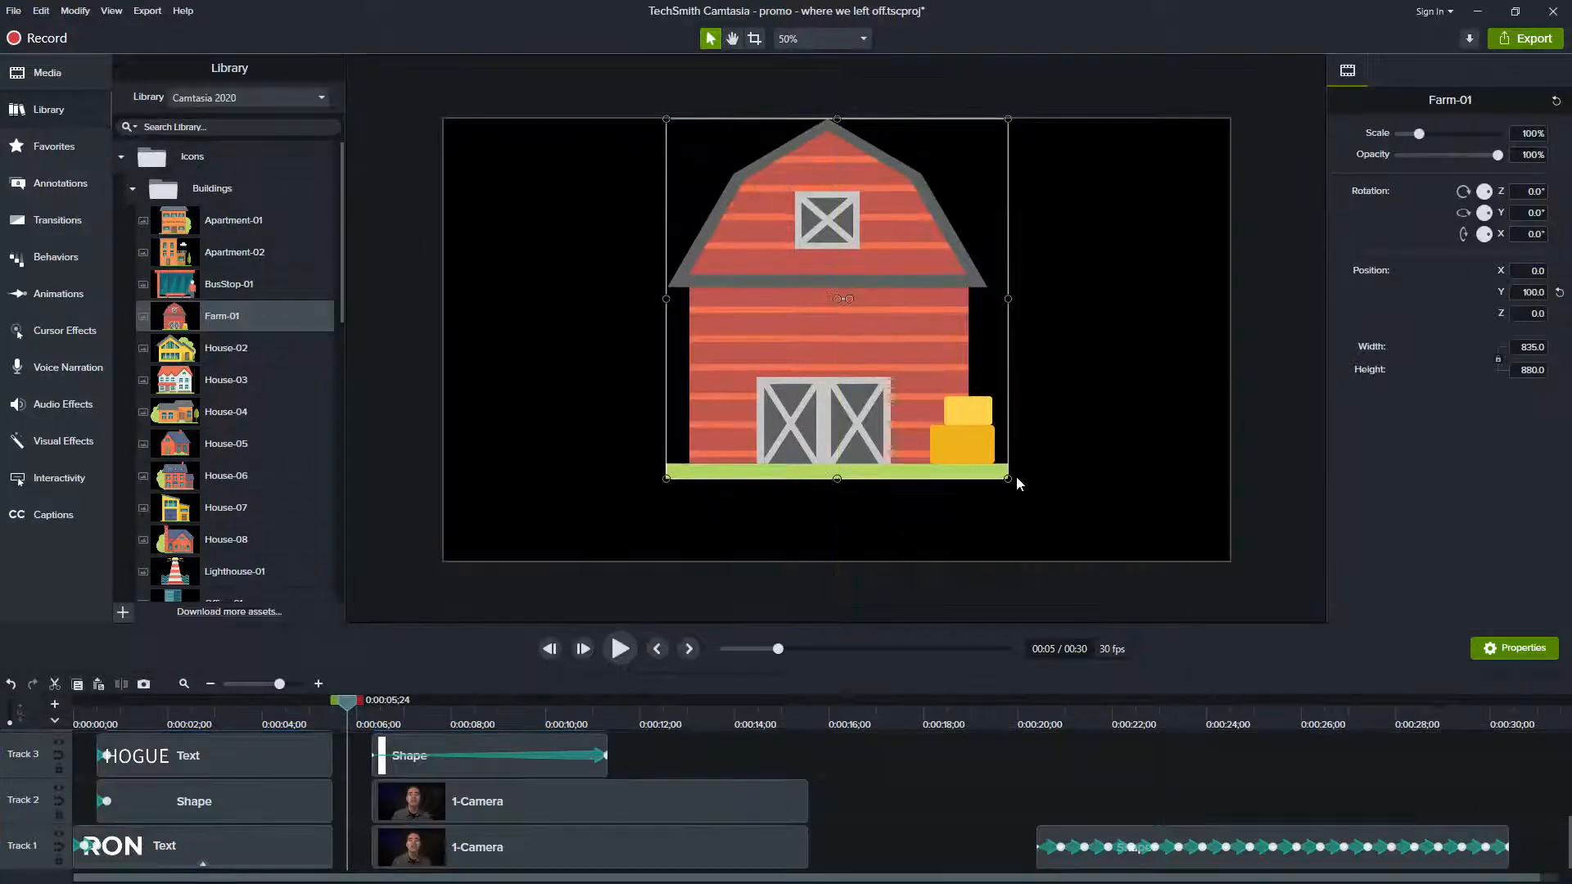
Step: Enlarge the barn icon to about 120.7% scale and center it horizontally on the canvas
left_click_drag(1007, 478, 1078, 553)
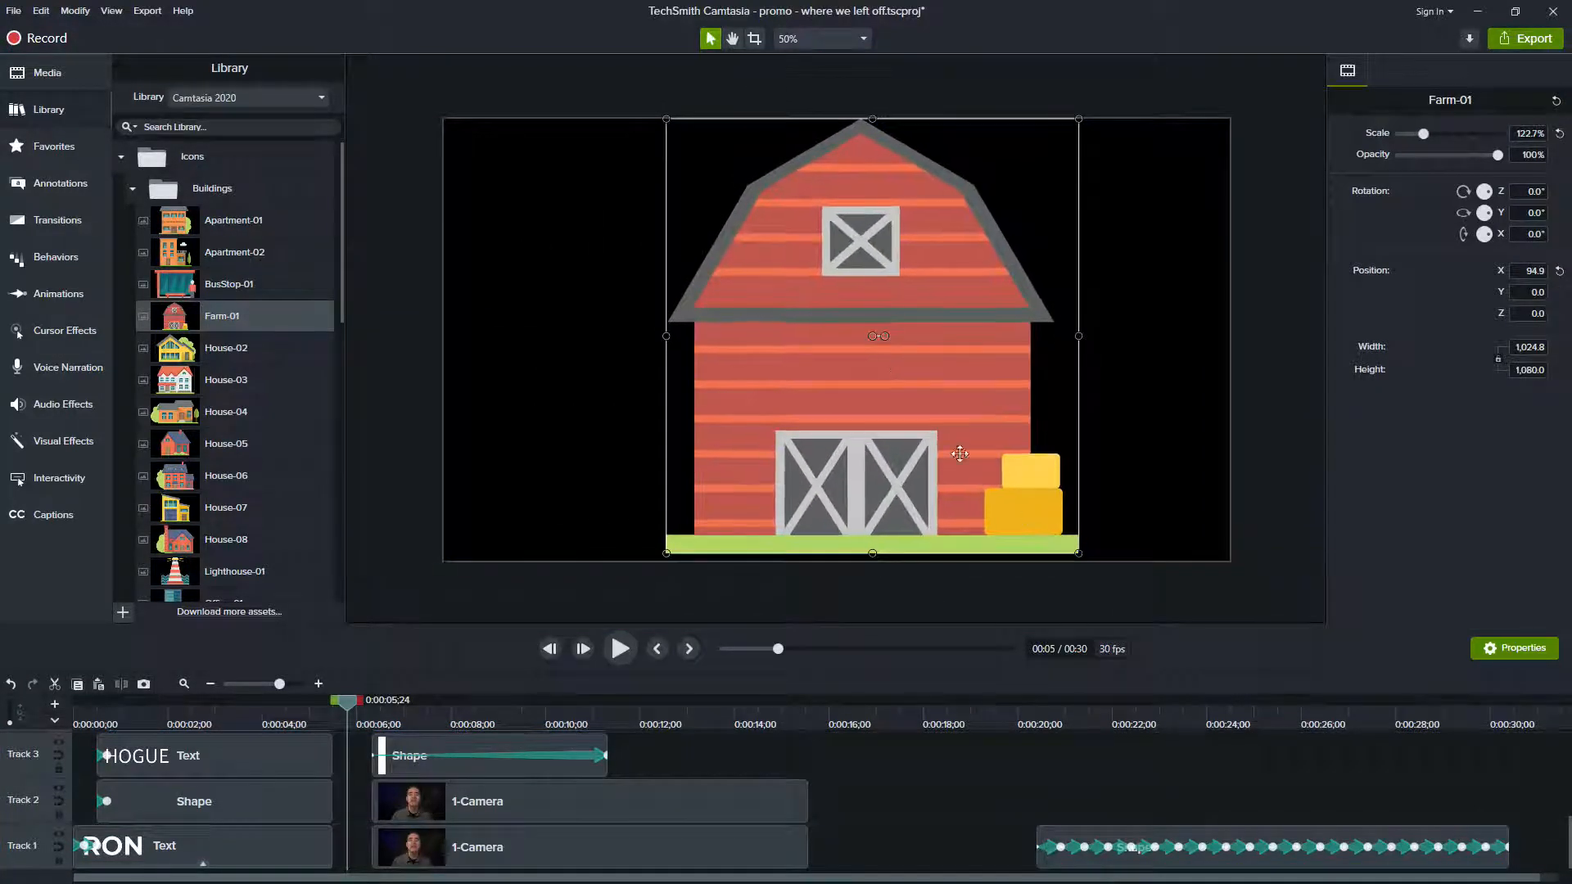
left_click_drag(886, 370, 858, 366)
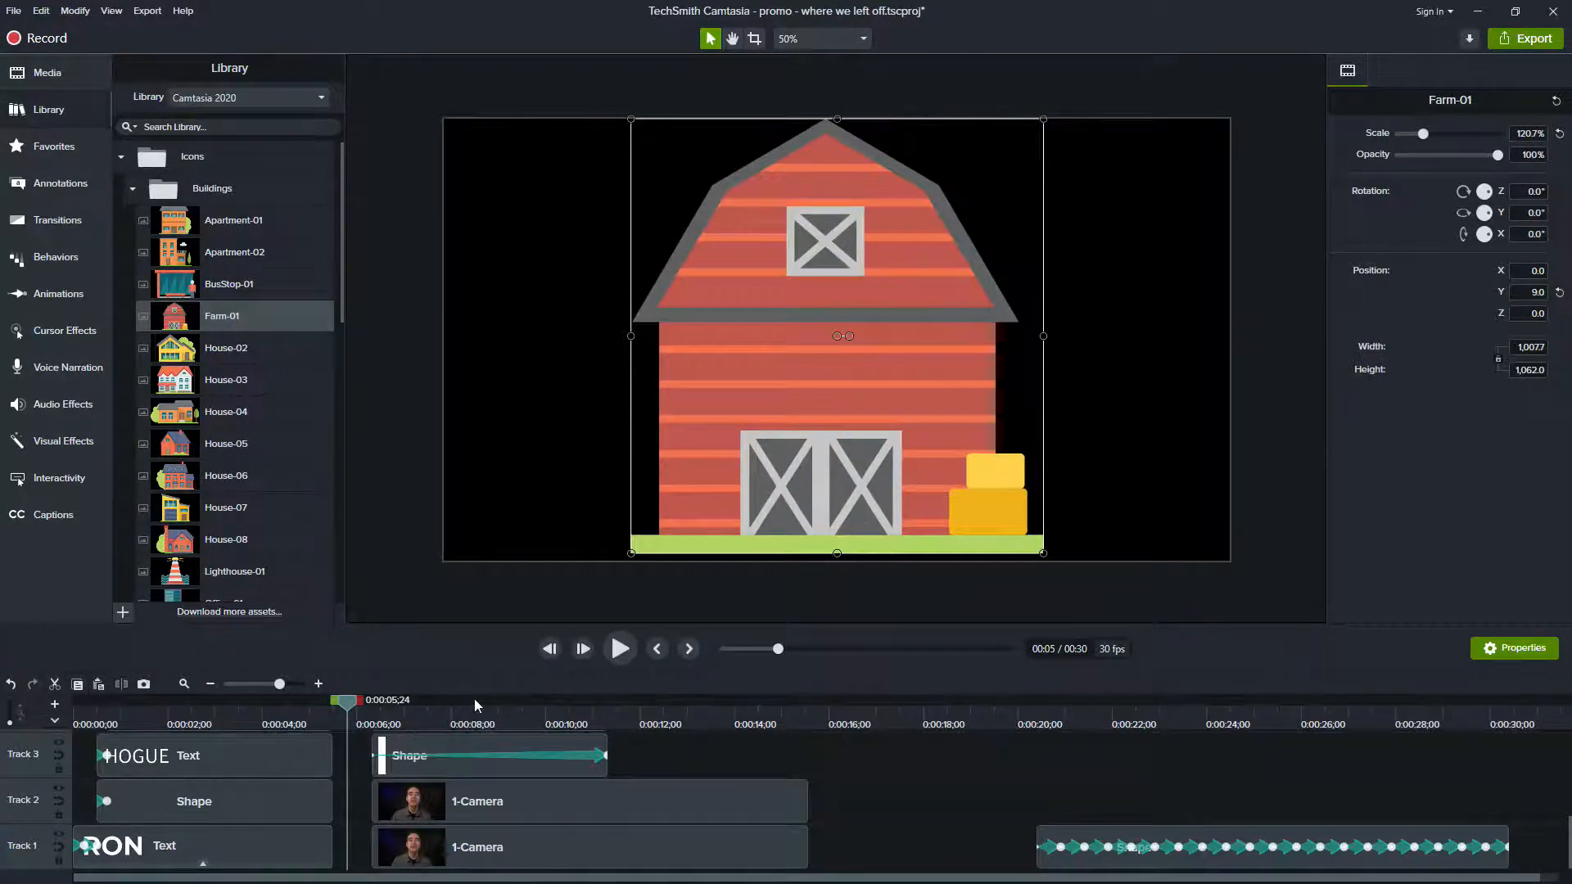
Step: Move the Farm-01 clip to the start of the timeline on Track 8 and extend it to 0:00:05;15
scroll(352, 803, "up", 5)
scroll(352, 805, "down", 1)
scroll(362, 767, "up", 2)
scroll(362, 766, "down", 1)
left_click_drag(415, 774, 118, 759)
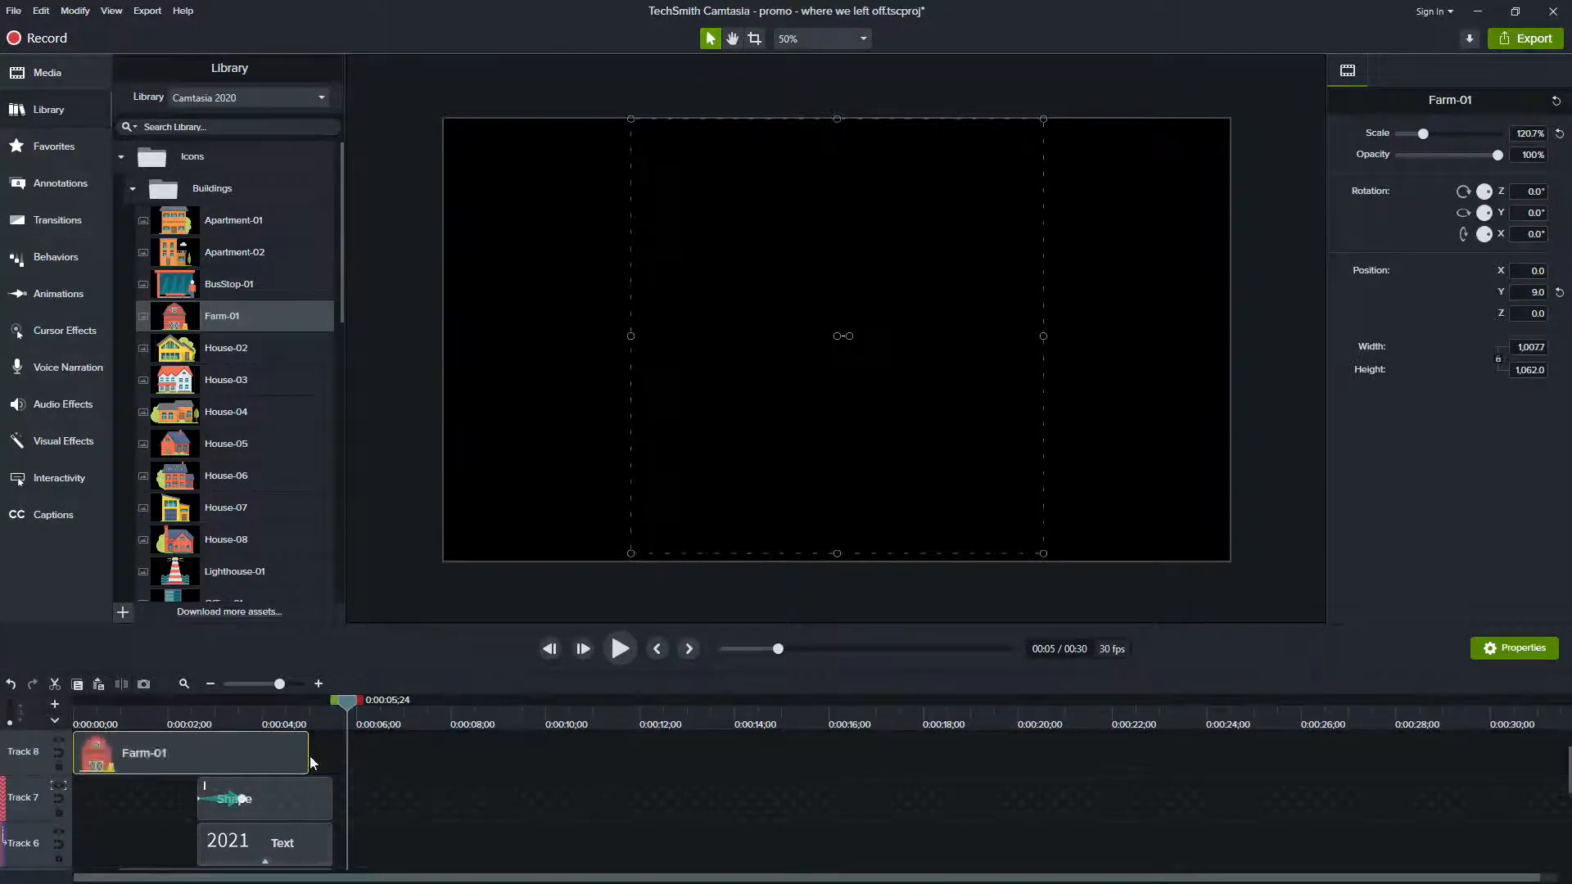
left_click_drag(310, 755, 332, 755)
Step: Reorder the tracks so the Farm-01 track is at the very bottom, as Track 1 behind the title text
left_click_drag(18, 740, 20, 836)
scroll(21, 835, "down", 5)
scroll(34, 761, "up", 5)
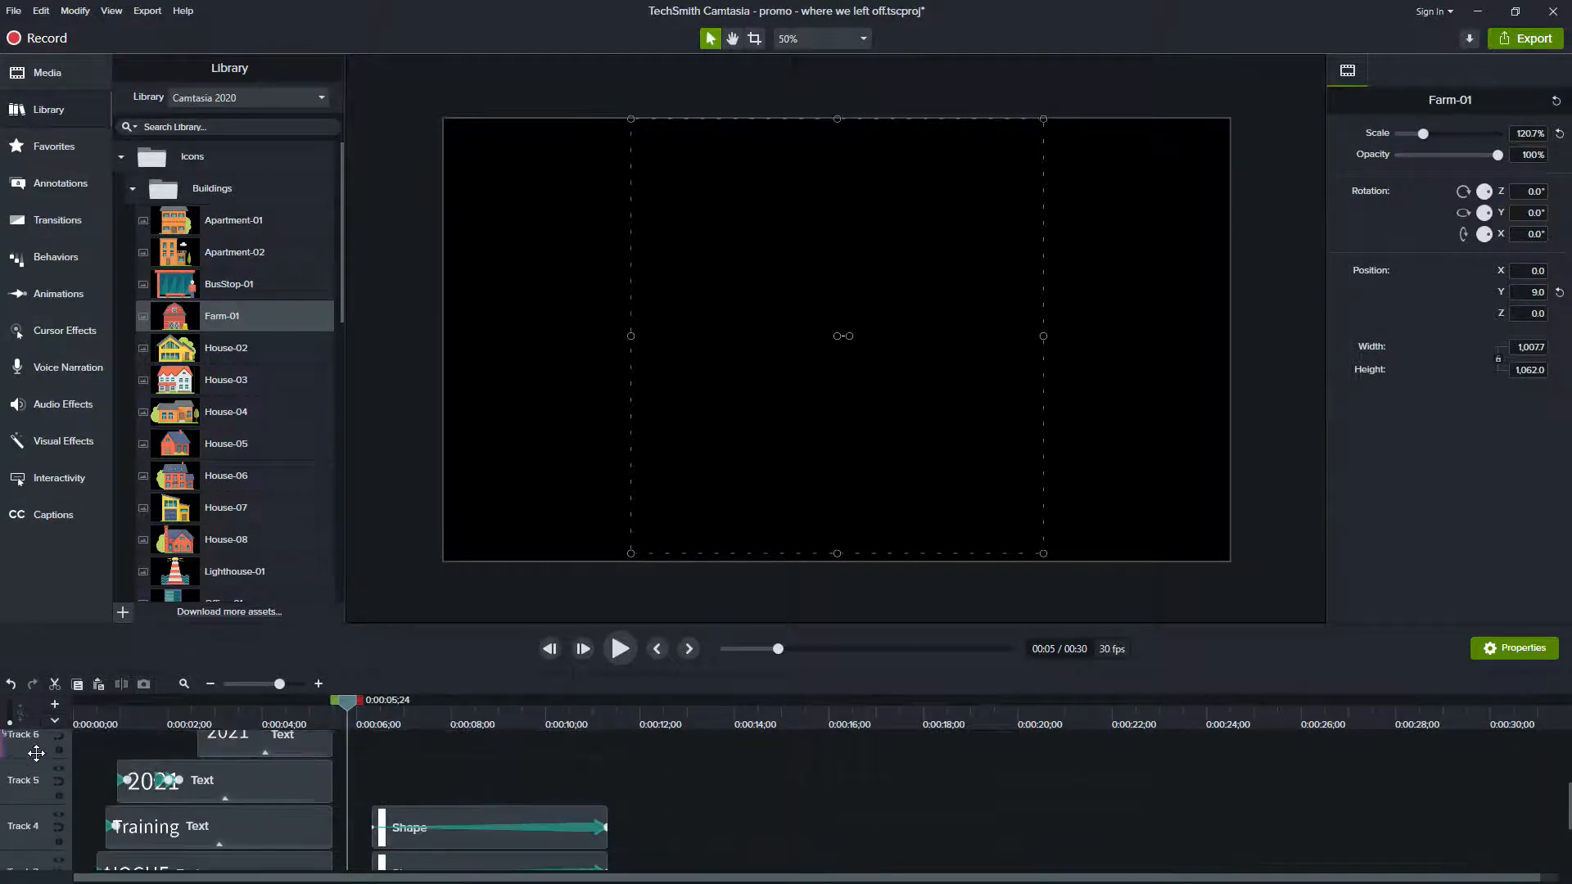
left_click_drag(33, 798, 31, 861)
scroll(30, 847, "down", 2)
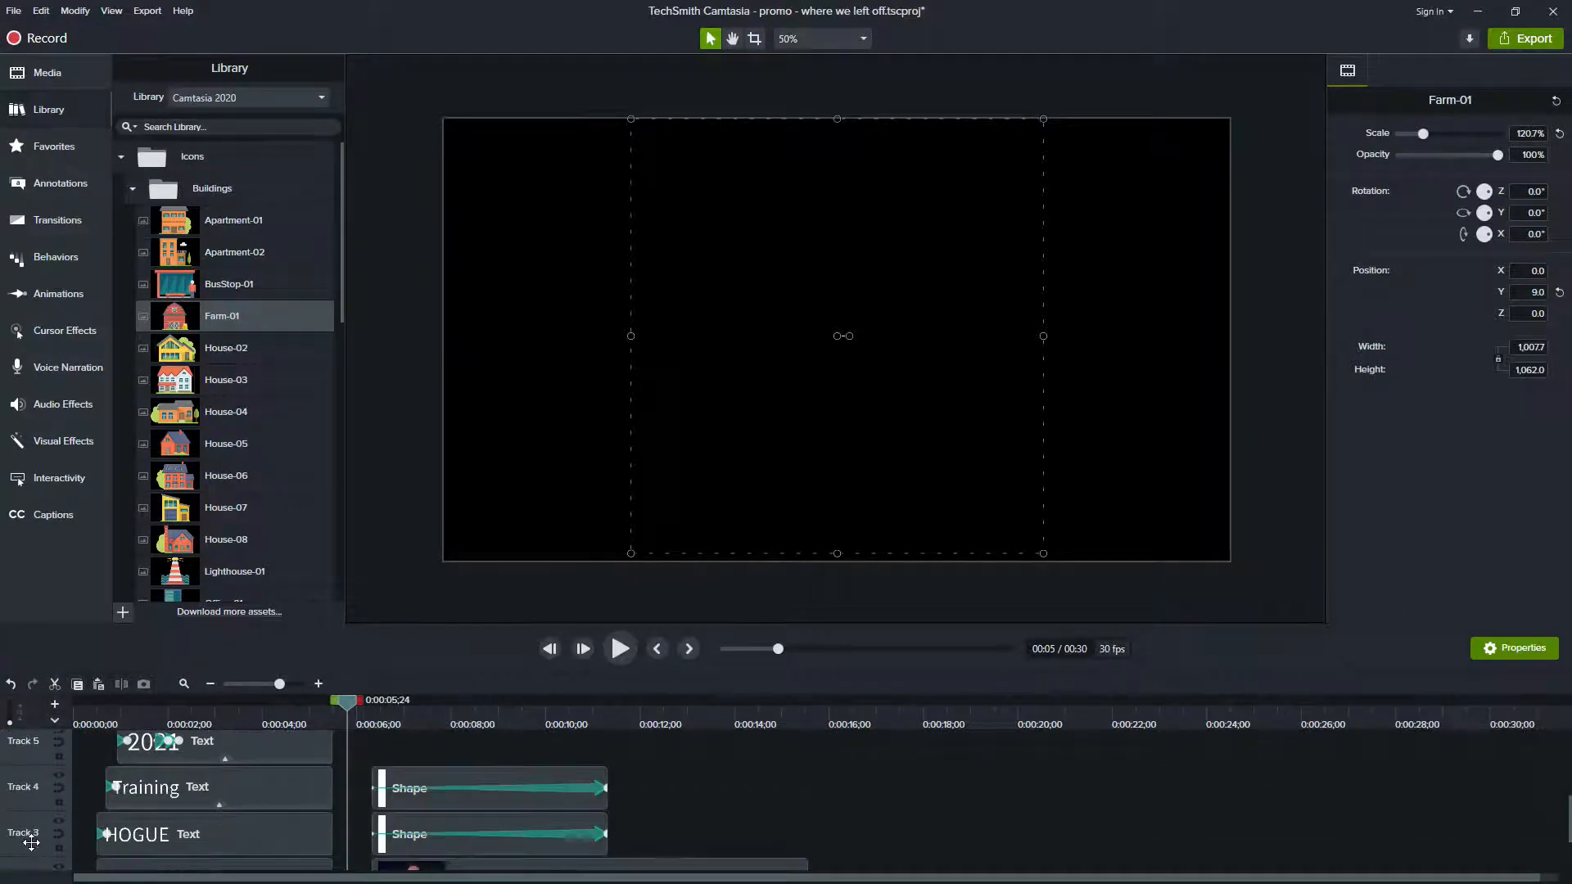
scroll(34, 751, "up", 1)
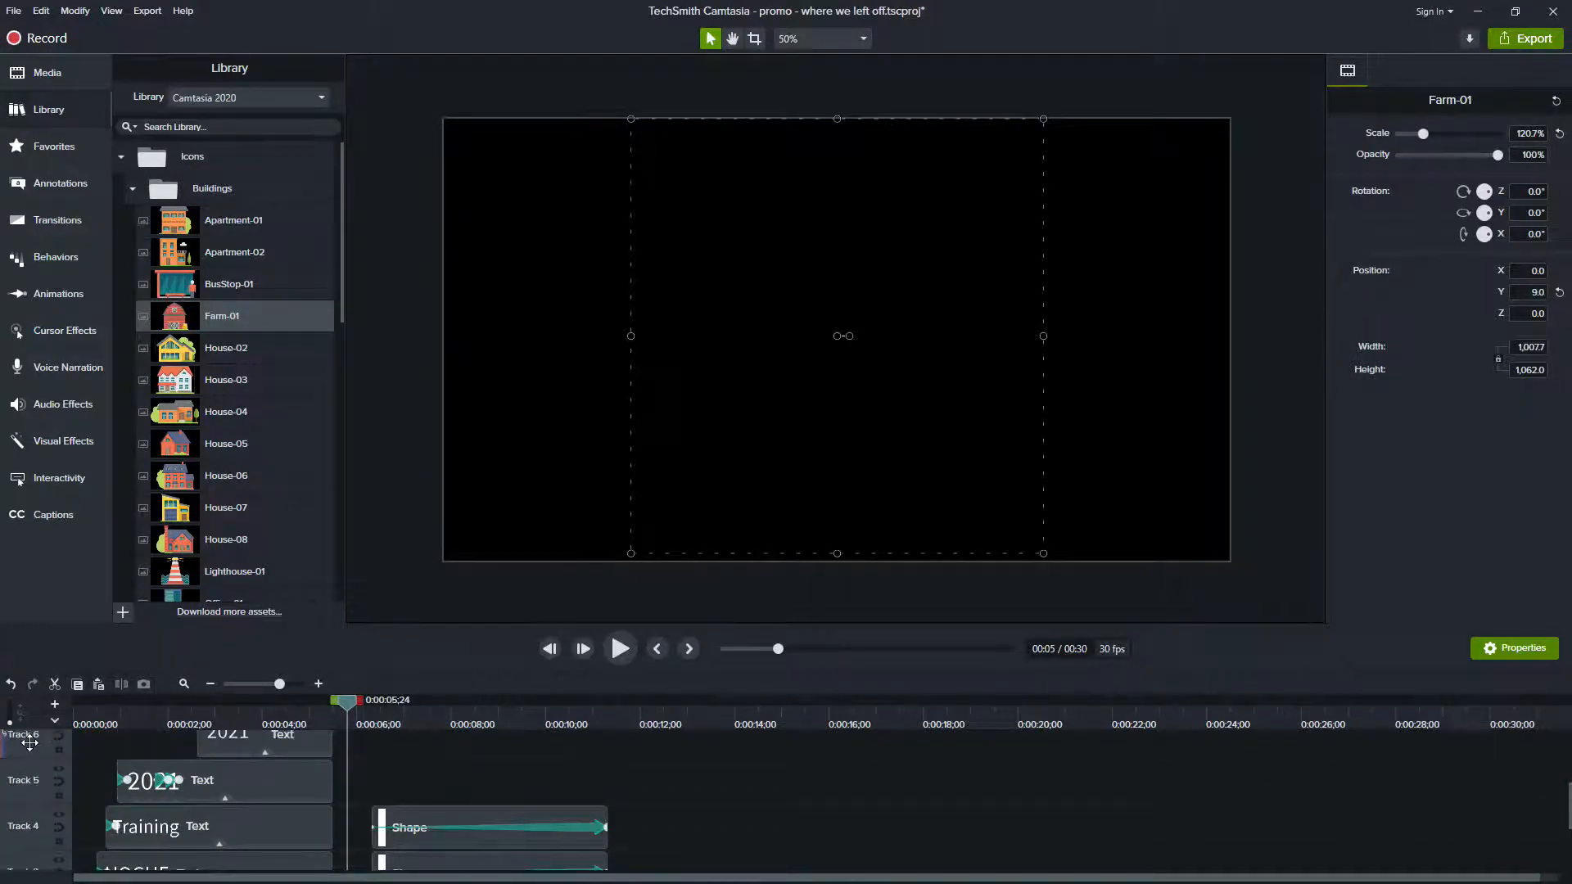
scroll(29, 743, "up", 3)
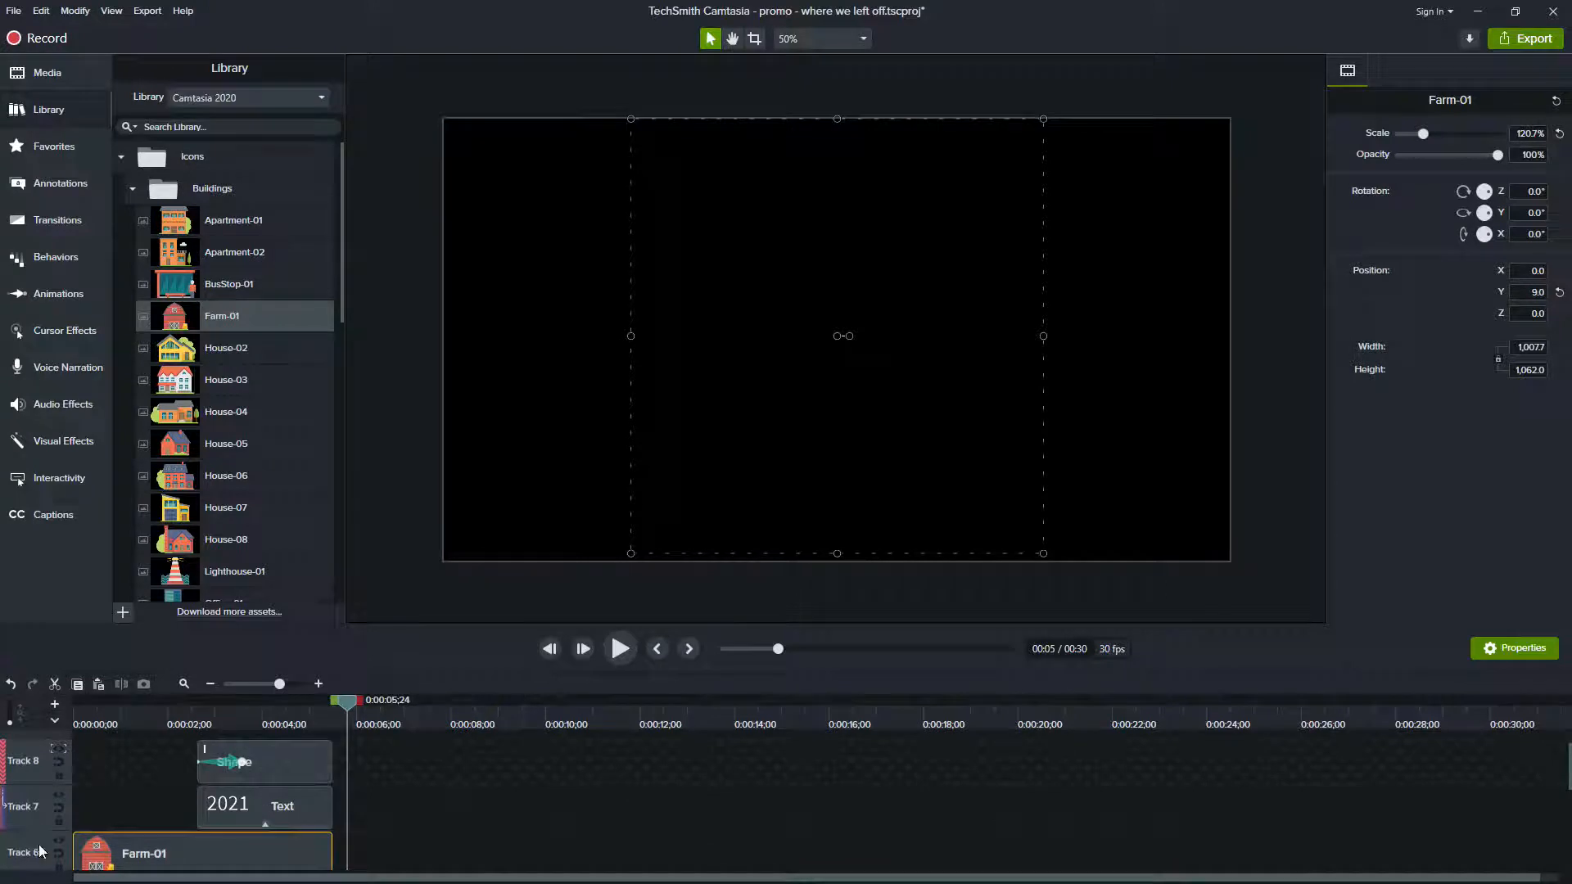
scroll(37, 843, "down", 2)
scroll(29, 770, "down", 3)
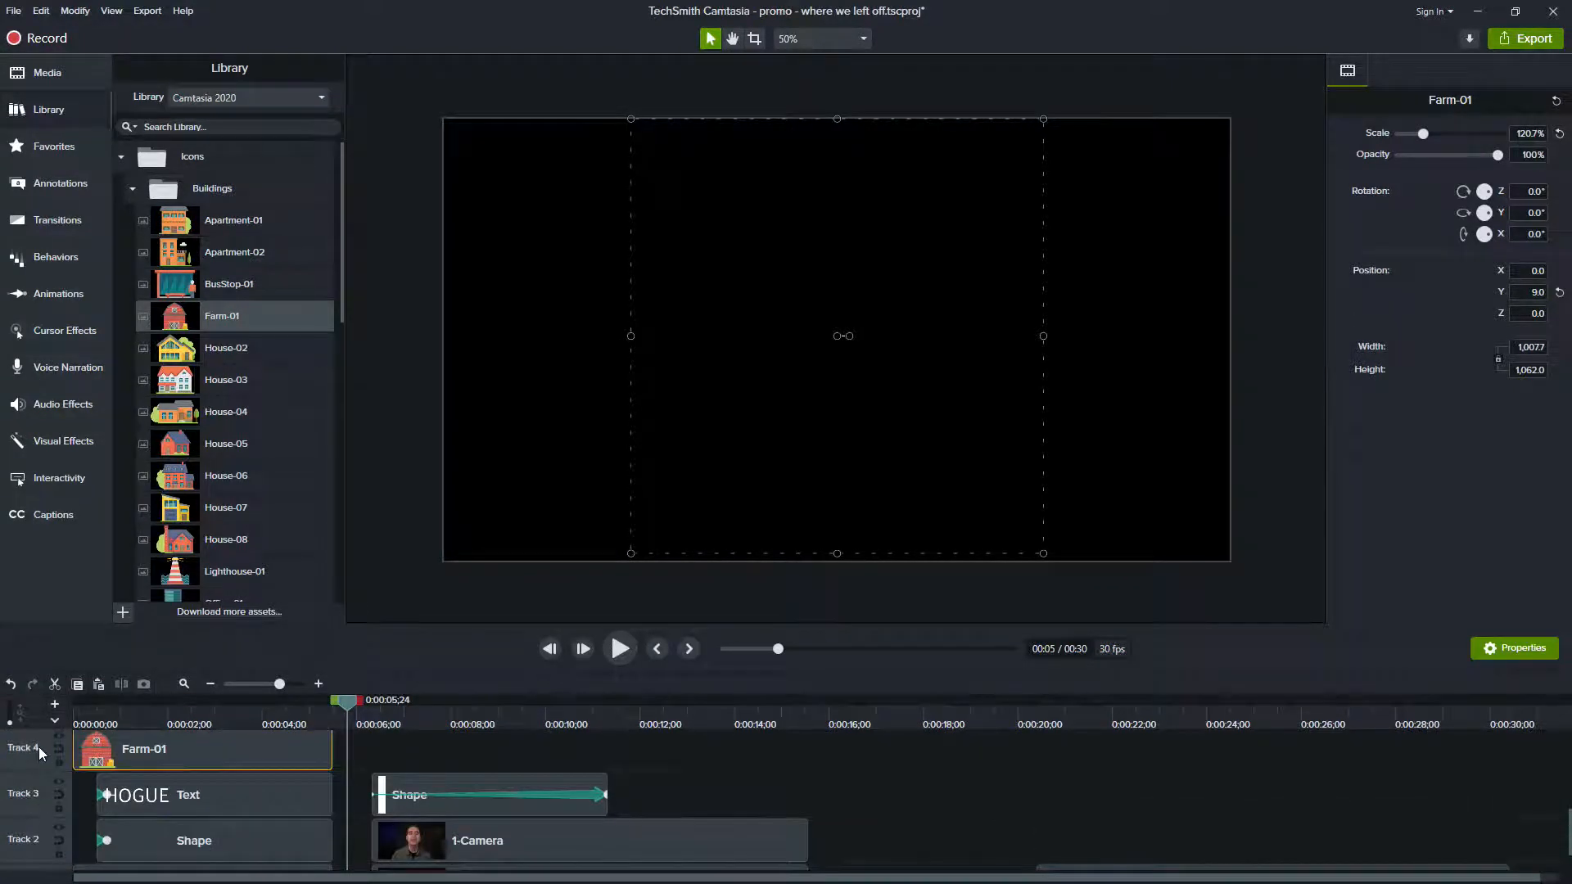
left_click_drag(33, 731, 31, 867)
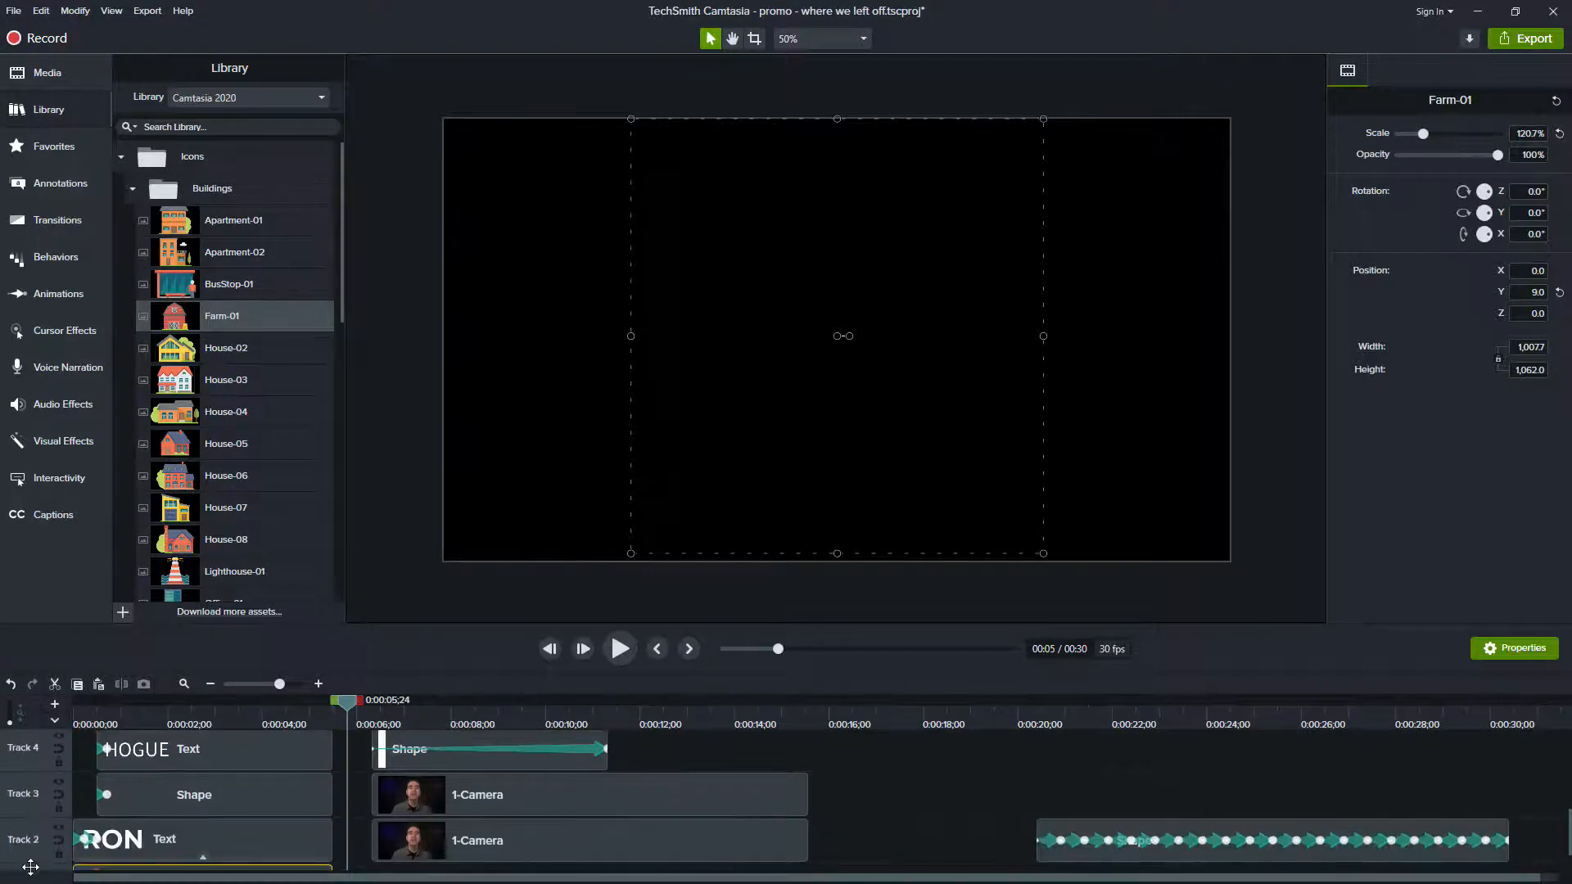
scroll(35, 821, "down", 1)
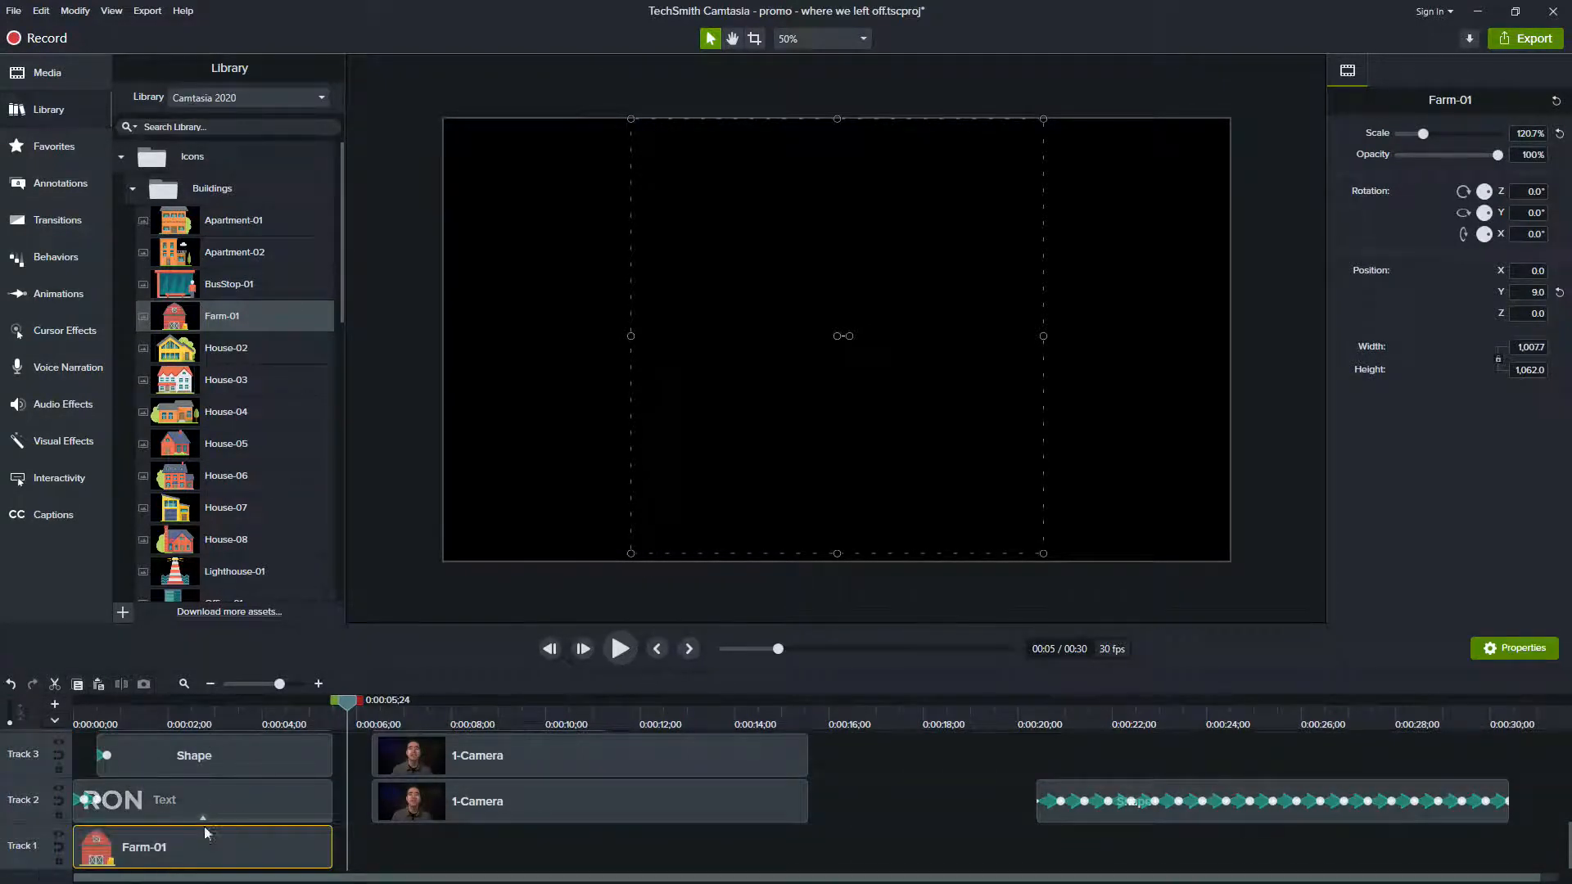
Step: Add an animation to Farm-01 running from the timeline start to 0:00:05;15, and extend the clip slightly past its end
left_click(172, 712)
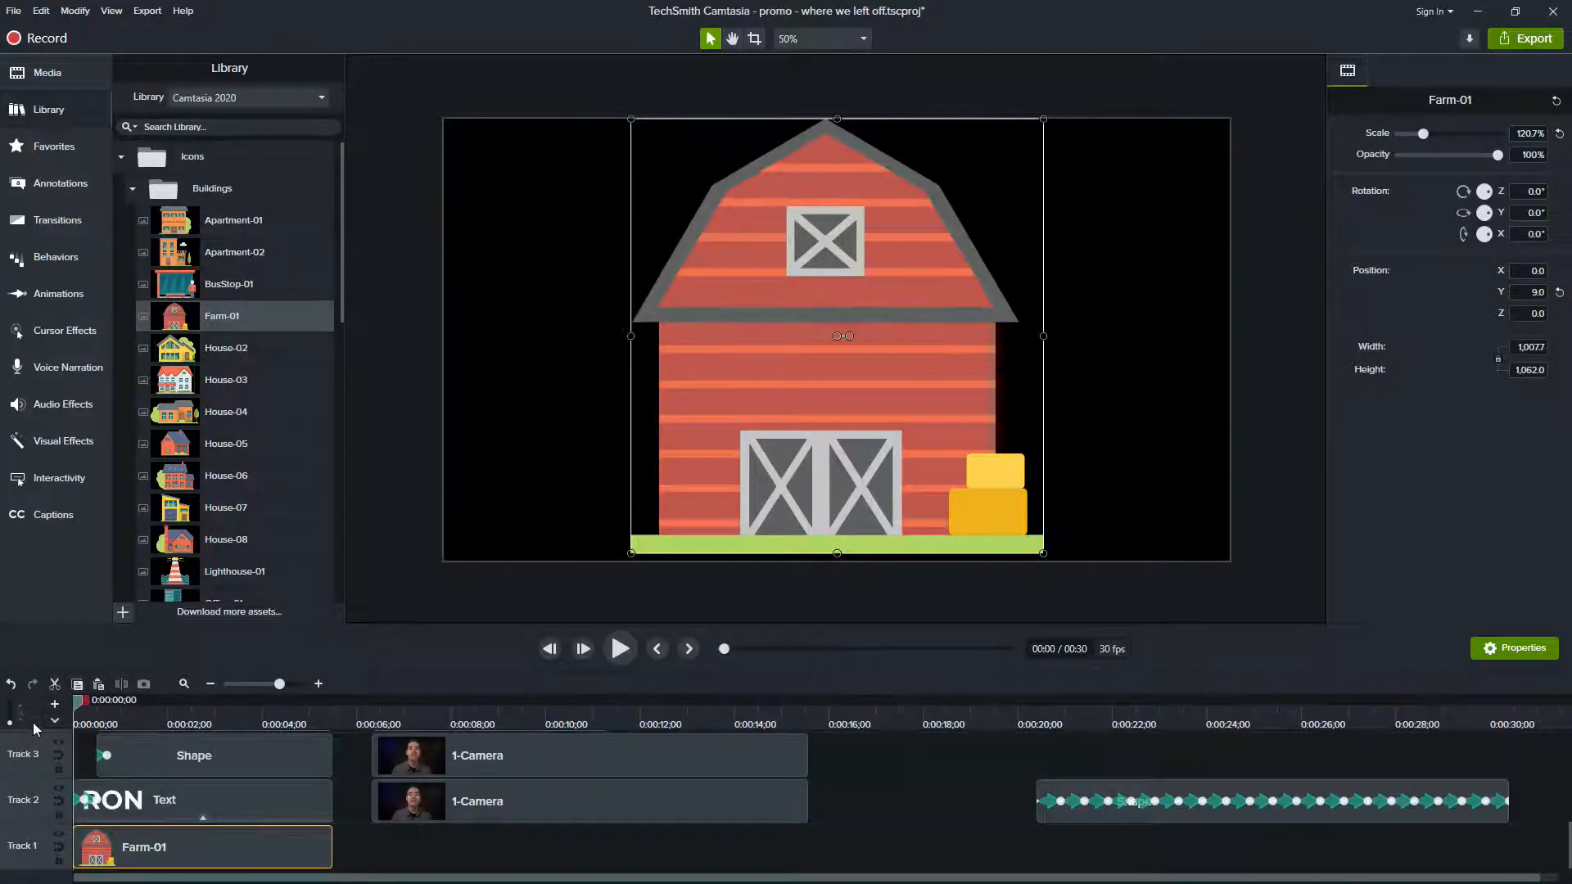
left_click_drag(164, 732, 329, 725)
left_click_drag(225, 856, 249, 848)
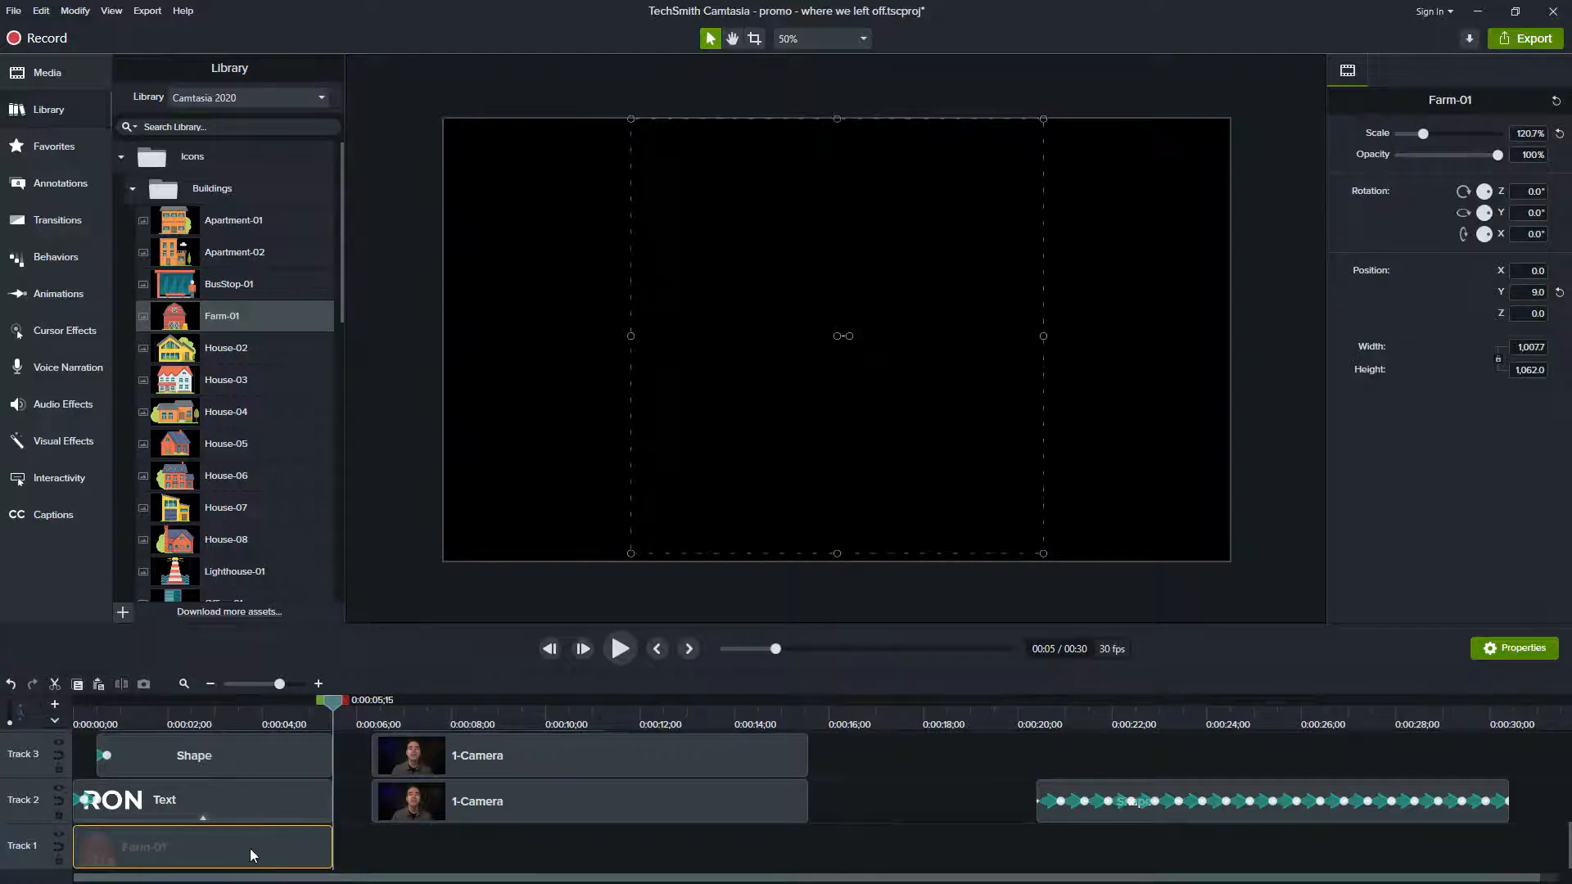
key("shift+a")
left_click_drag(309, 847, 57, 836)
left_click_drag(303, 714, 332, 729)
left_click_drag(331, 847, 353, 841)
Step: Set Farm-01's opacity to 0% at the start of its animation and scrub through the fade-in
left_click_drag(244, 695, 62, 711)
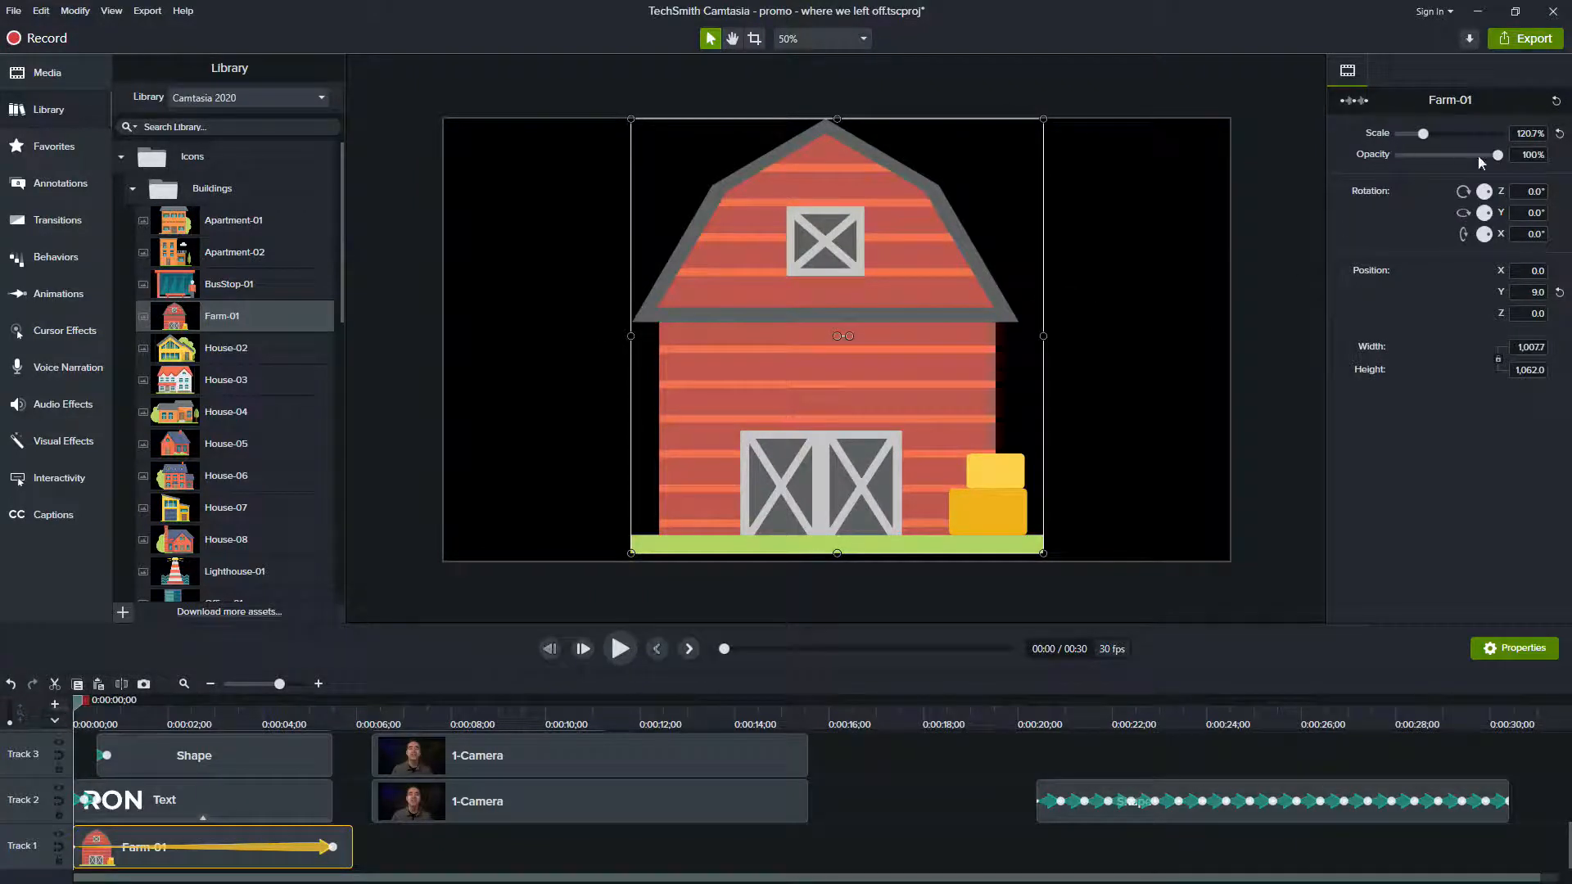
left_click_drag(1502, 161, 1343, 177)
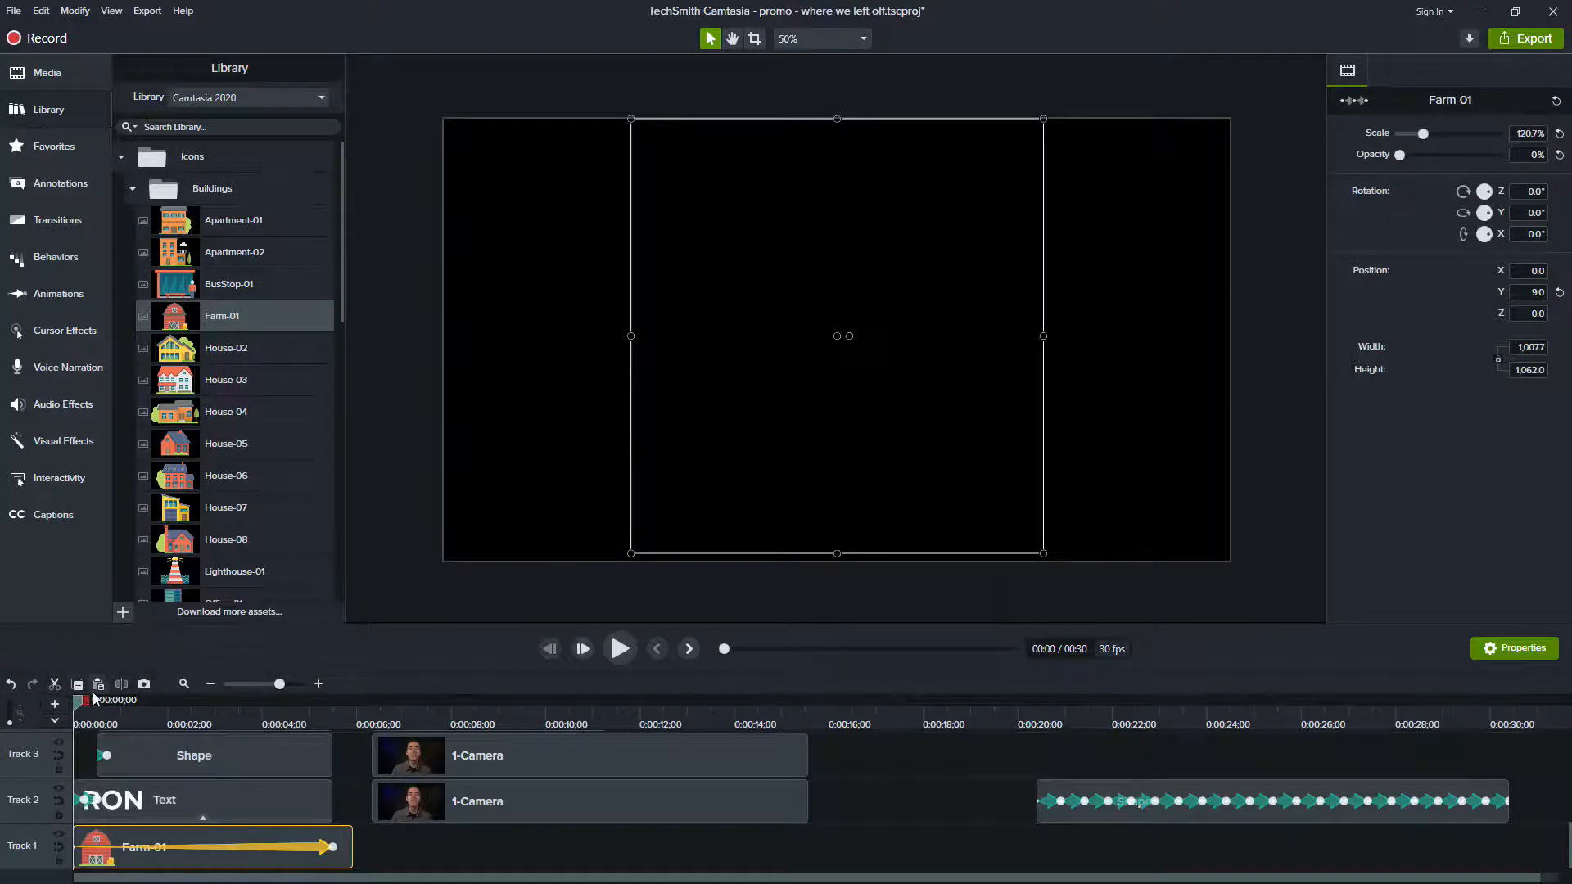
left_click_drag(81, 701, 338, 718)
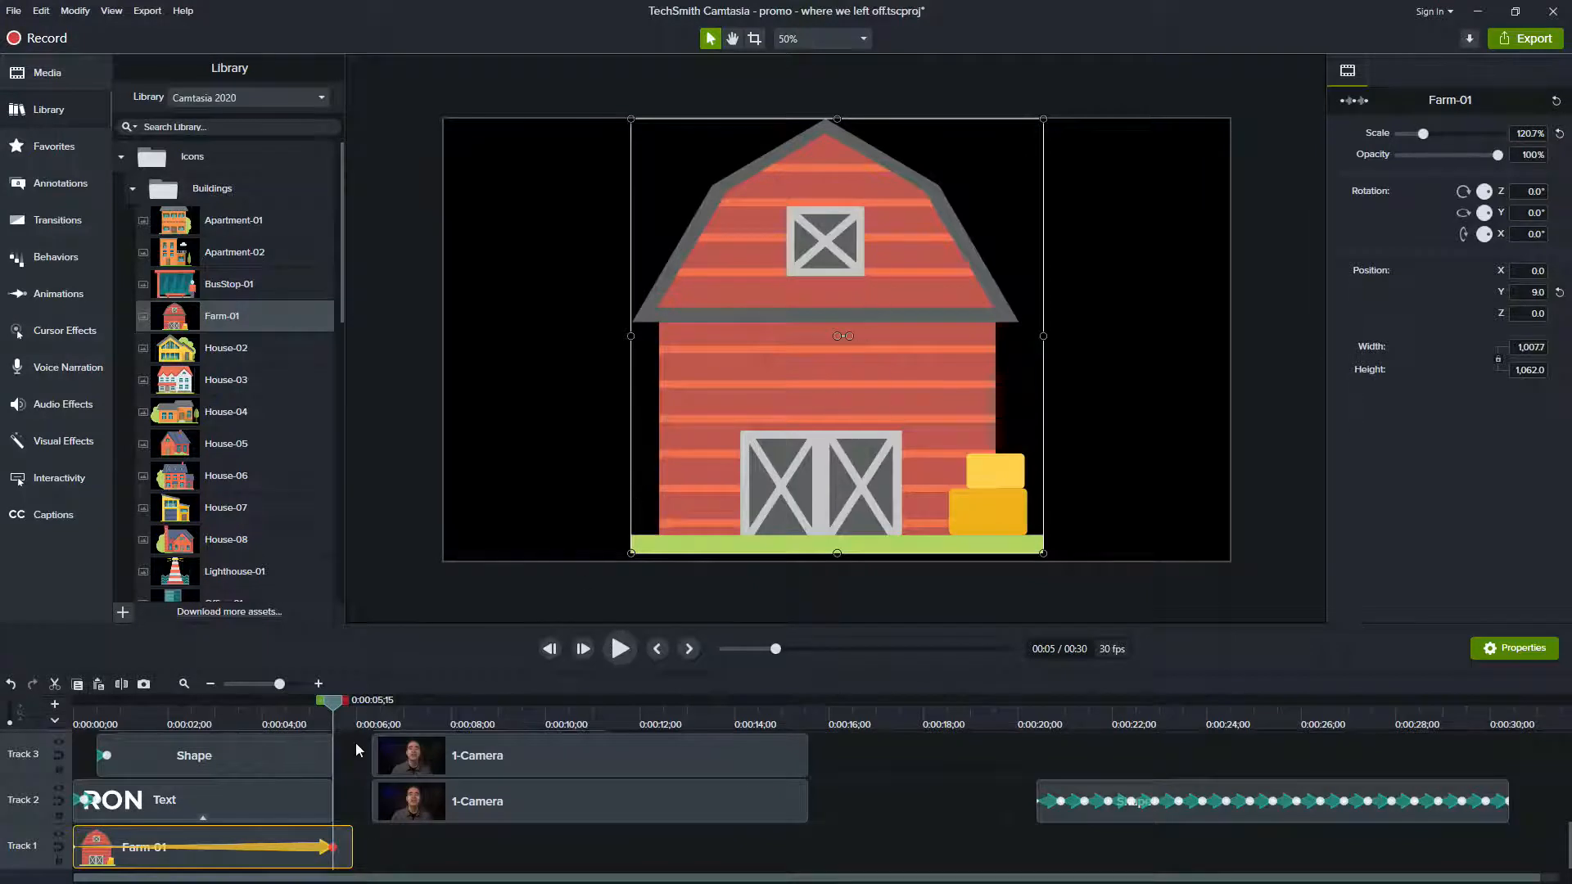
Step: Set Farm-01's scale to 110% at the start of its animation and scrub ahead to check the slow zoom
left_click(72, 726)
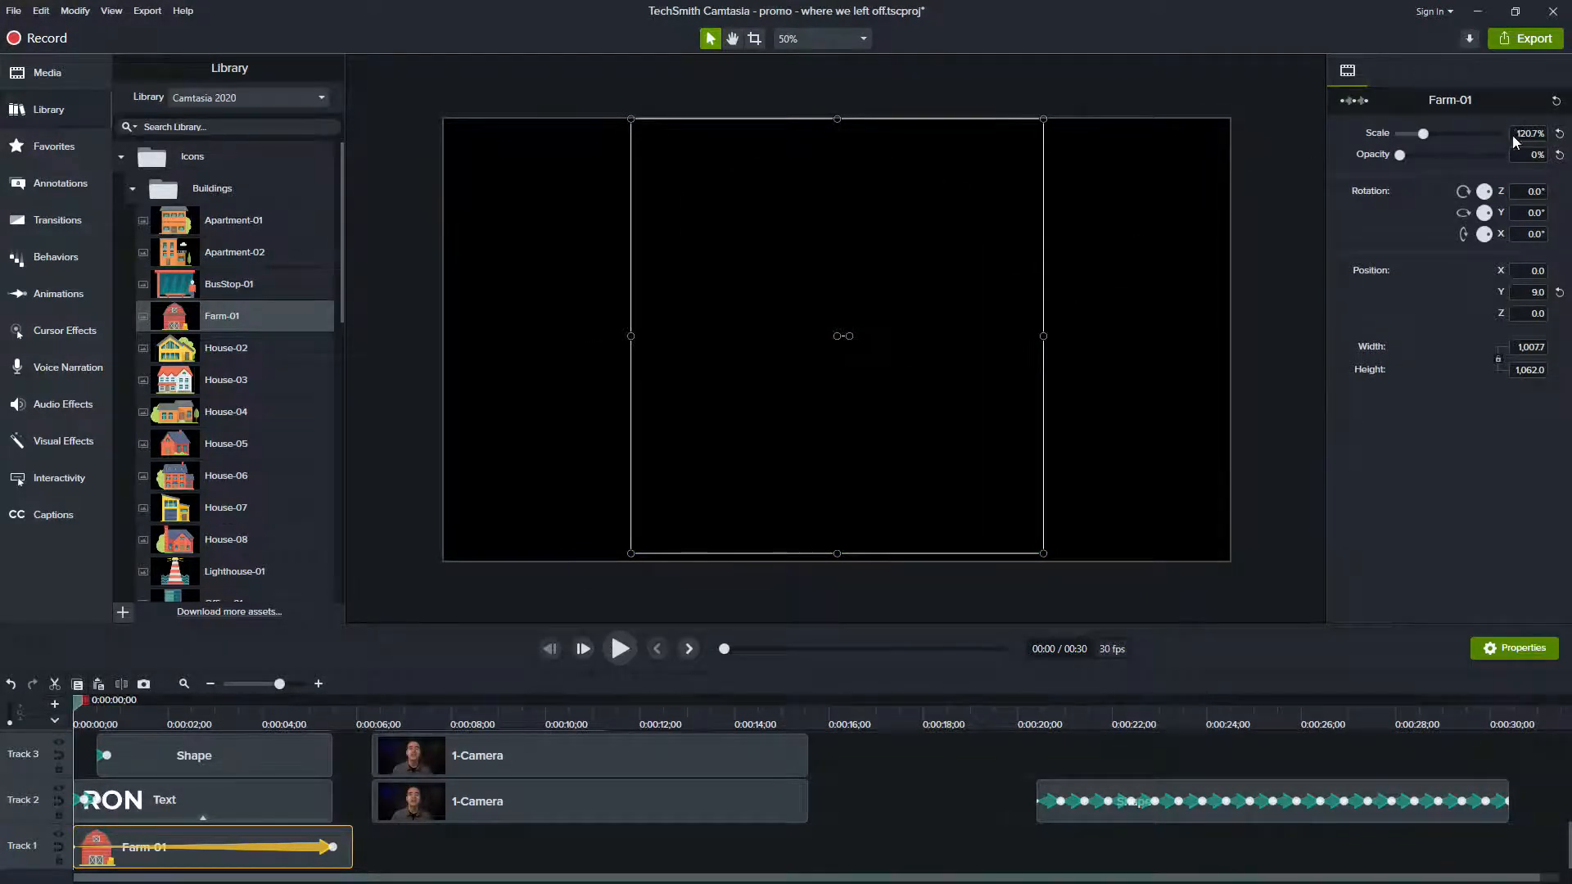
left_click(1560, 135)
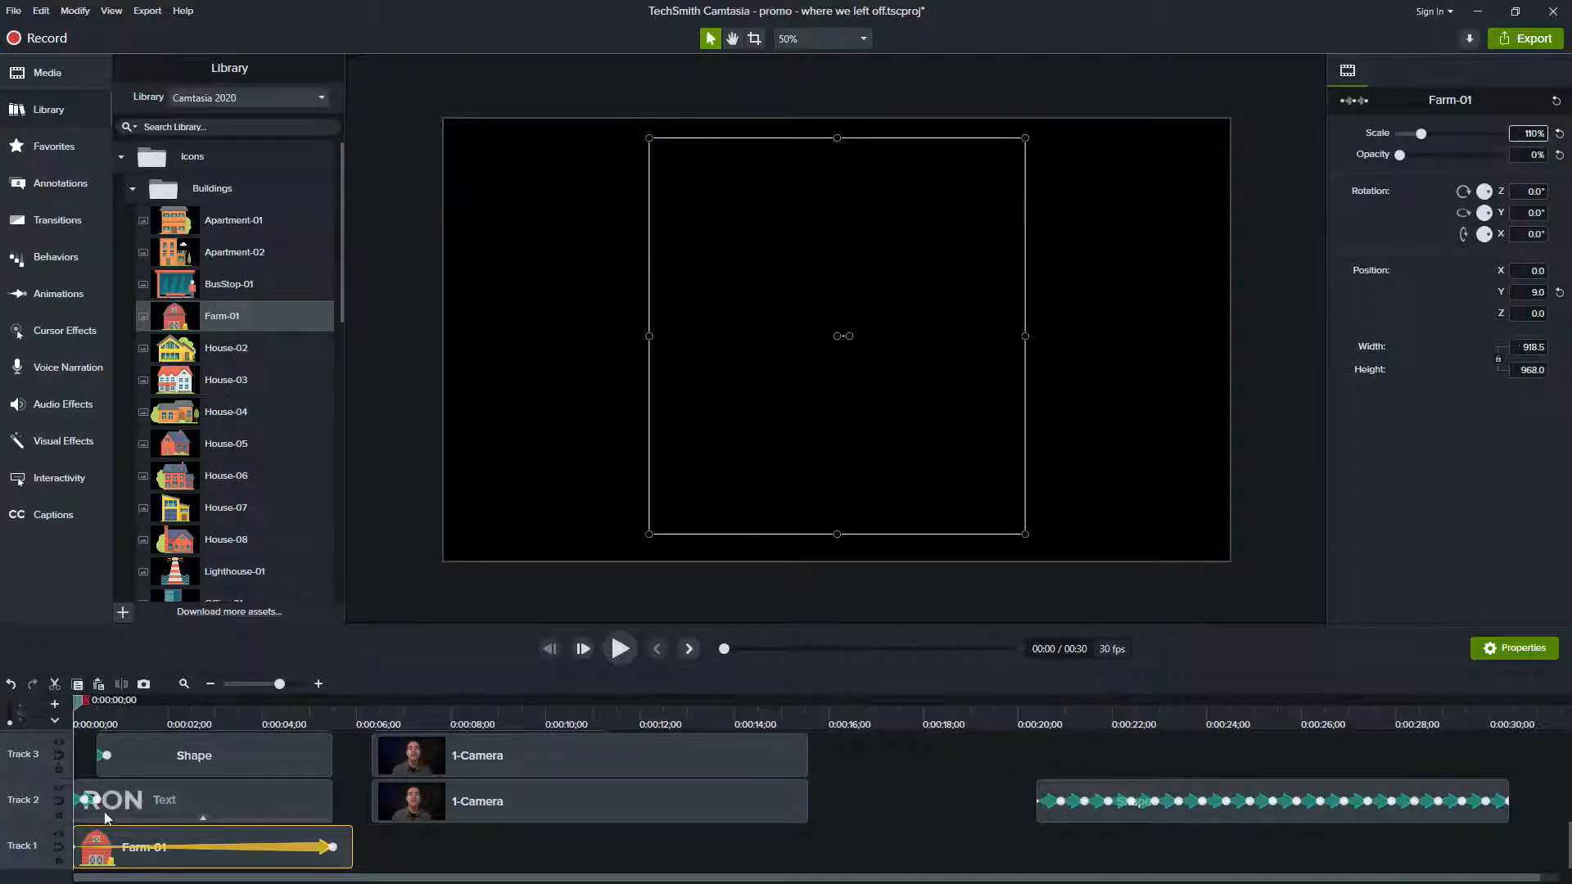
left_click_drag(79, 699, 187, 709)
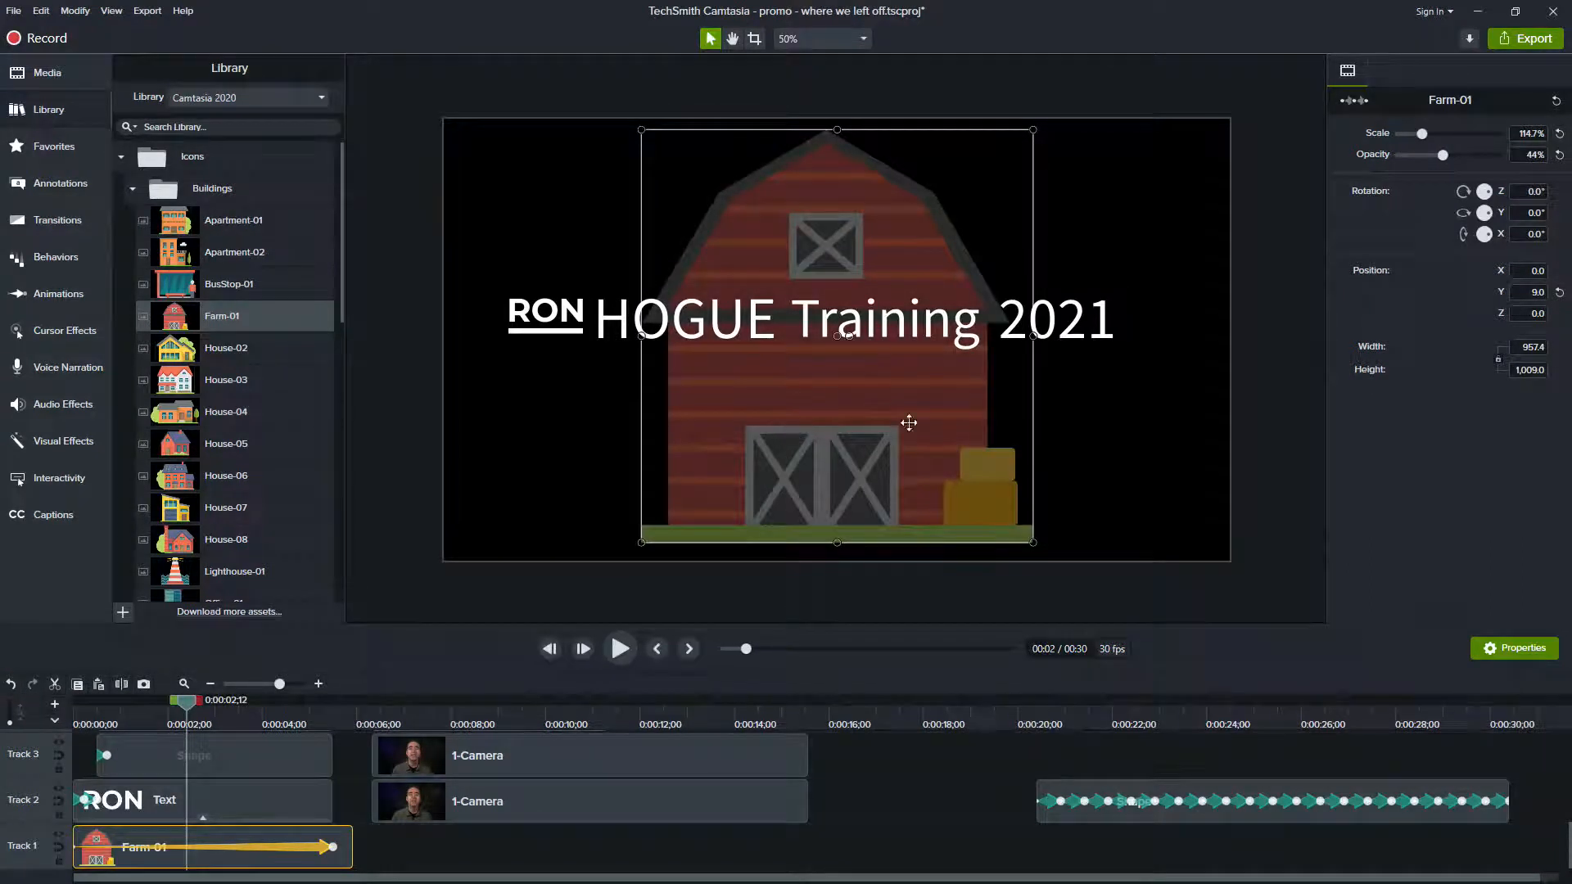
Step: Set Farm-01's X rotation to 10° at the end of its animation, at 0:00:05;15
left_click_drag(187, 706, 332, 706)
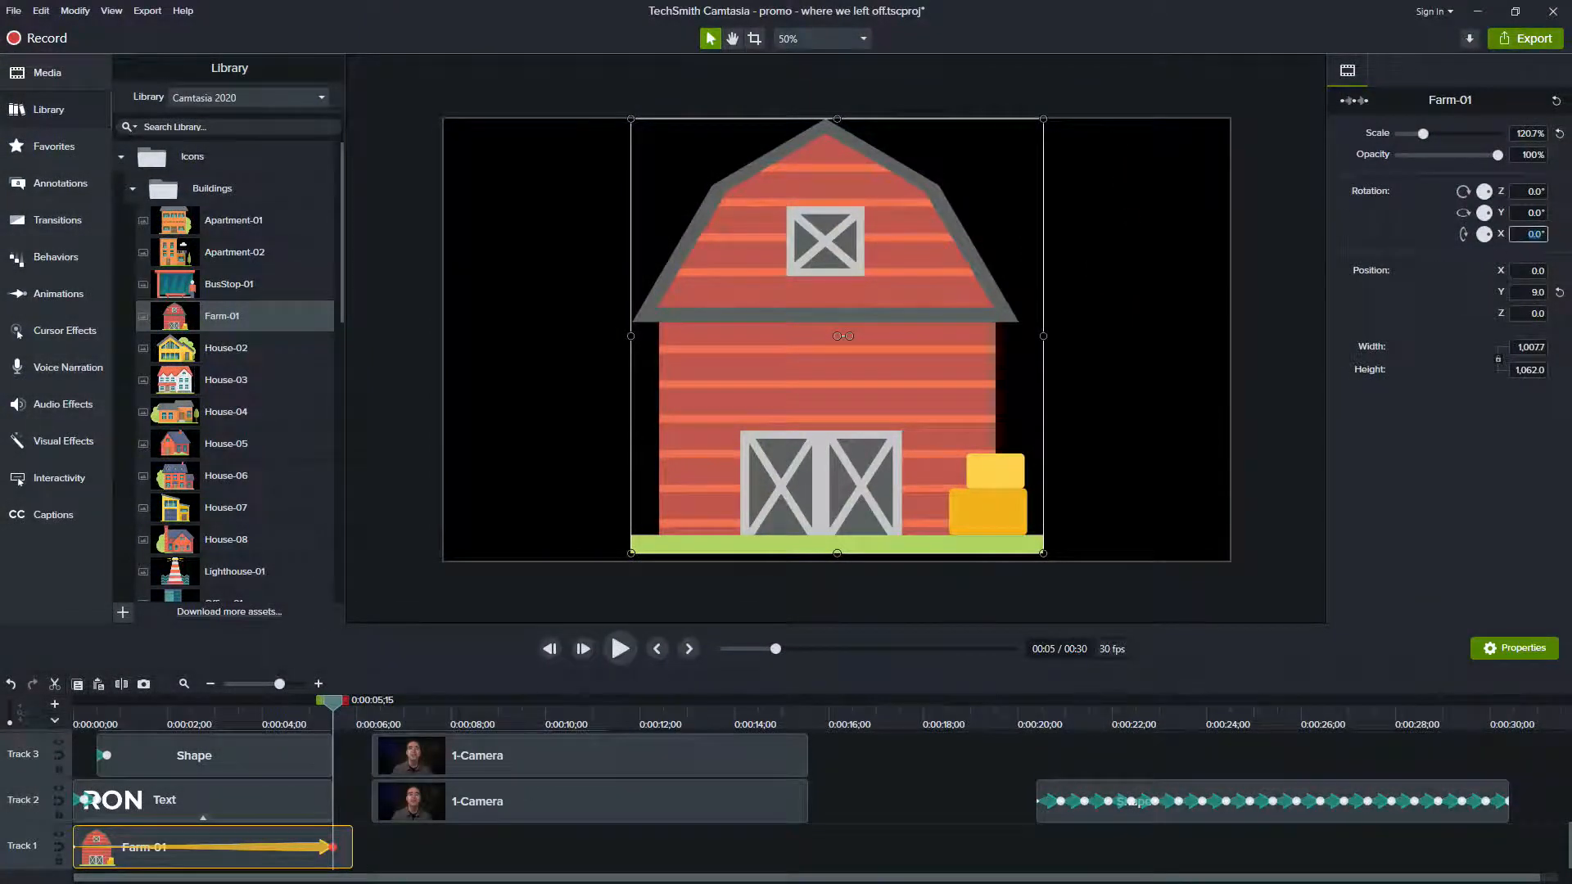
type("0")
key("Return")
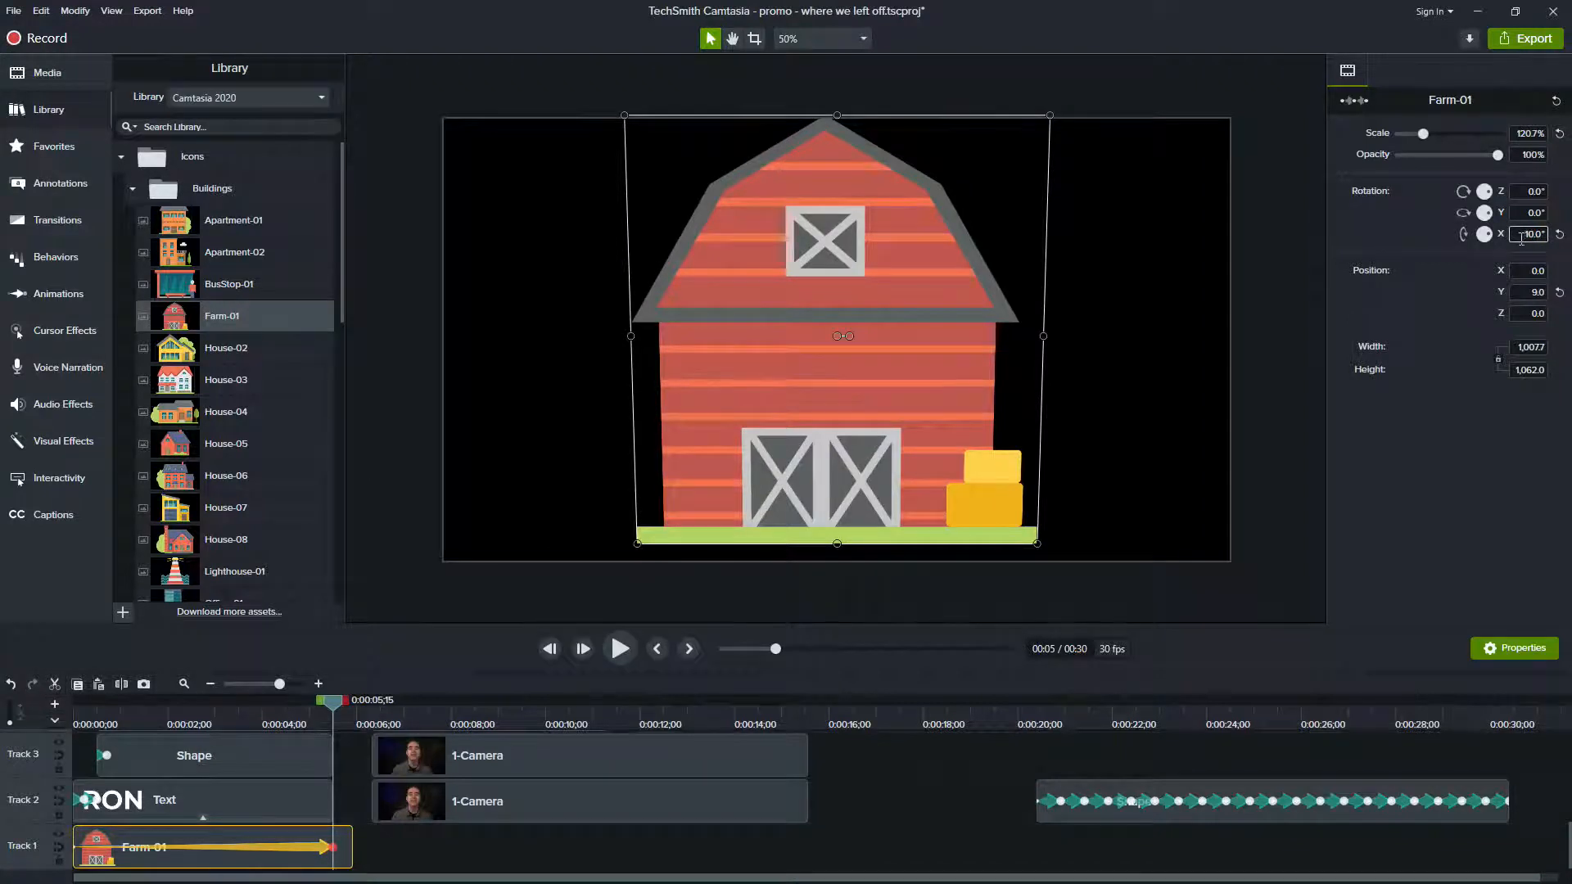
Step: Change Farm-01's X rotation to -10° at the end of its animation
key("BackSpace")
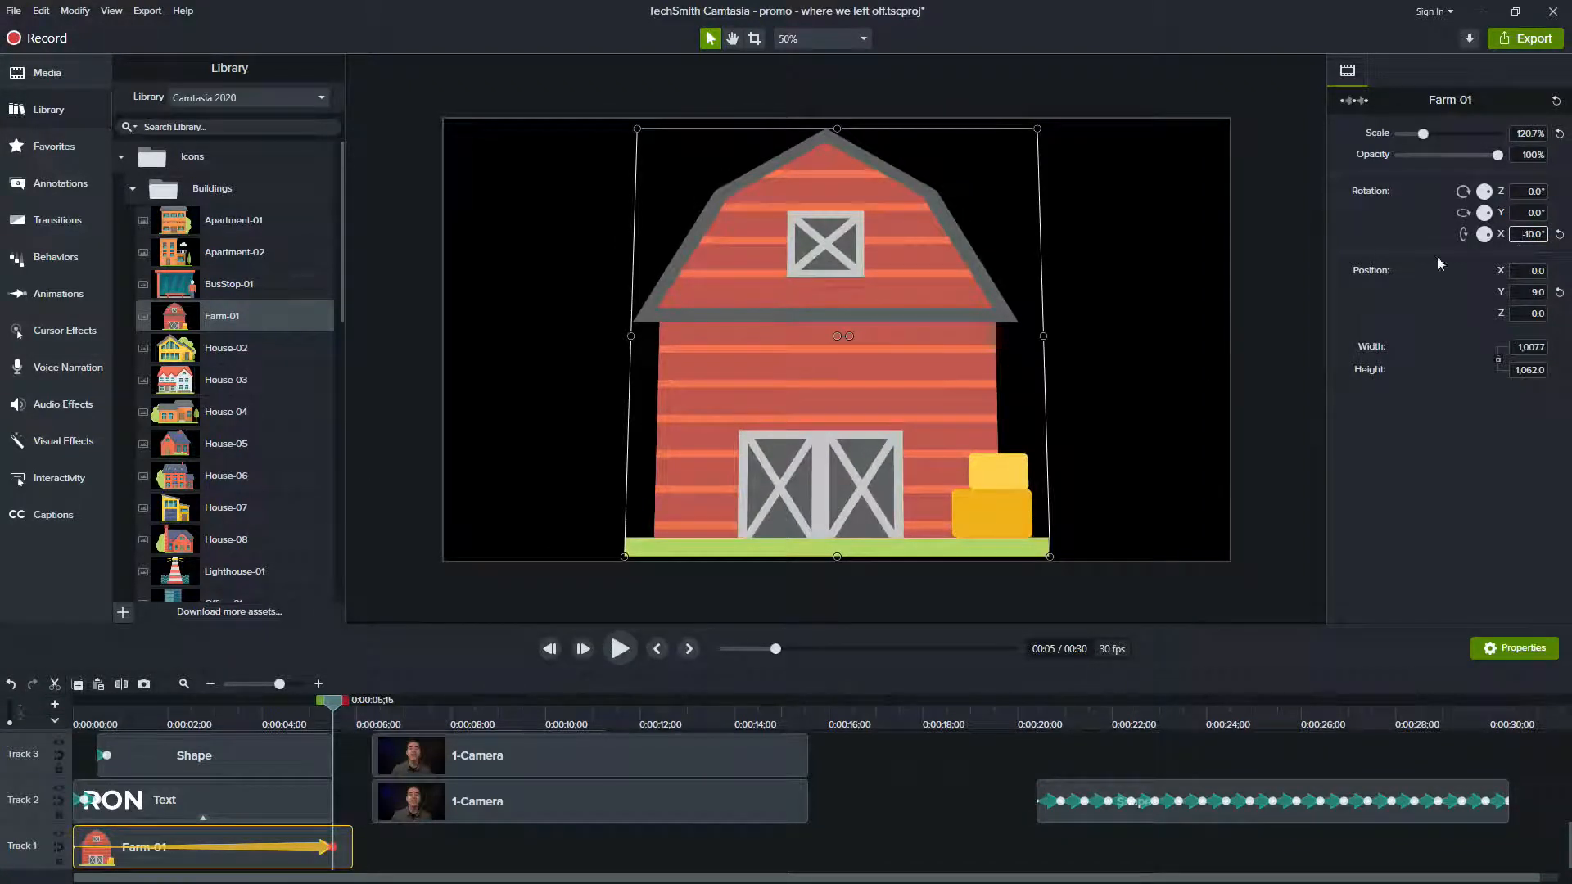
Step: At the start of Farm-01's animation, set its scale to 100% and centre it vertically on the canvas at Y 0
left_click_drag(160, 725, 70, 760)
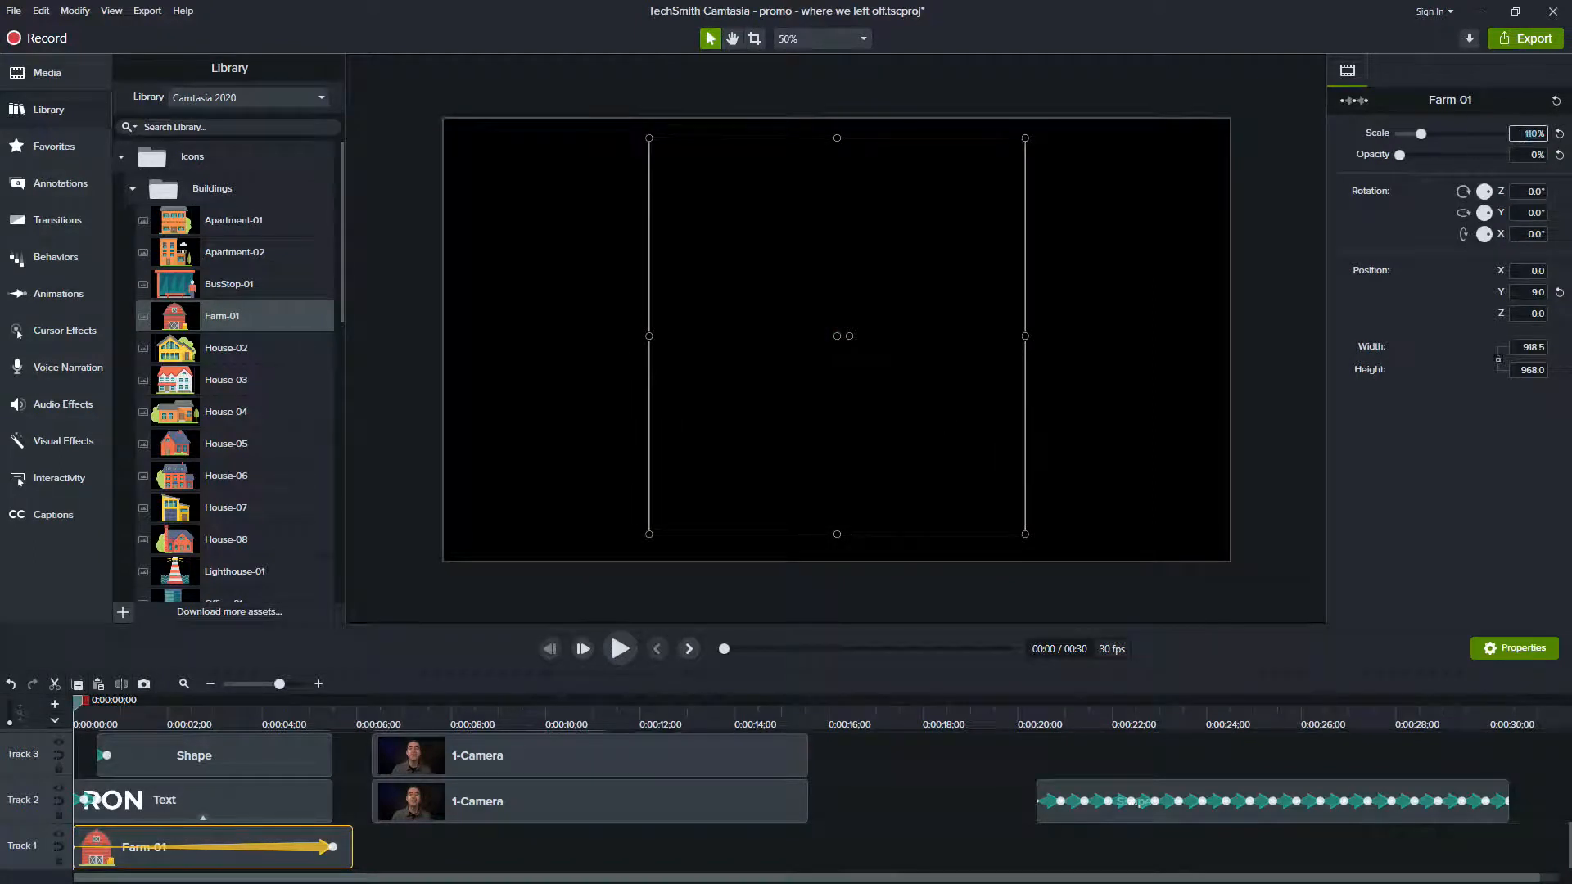
key("Return")
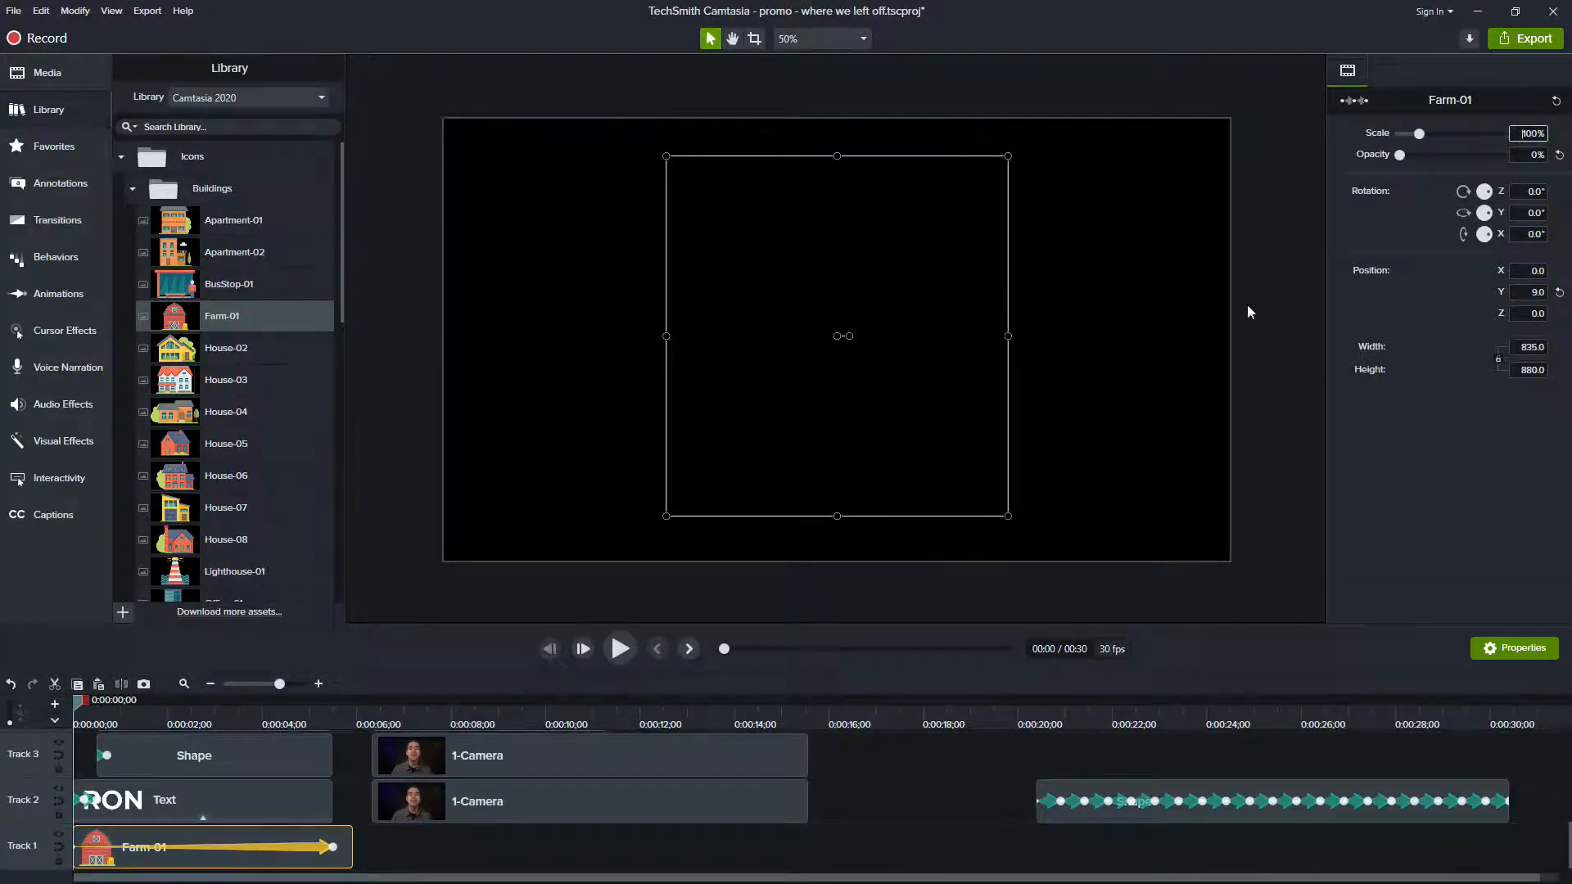
left_click_drag(969, 339, 968, 308)
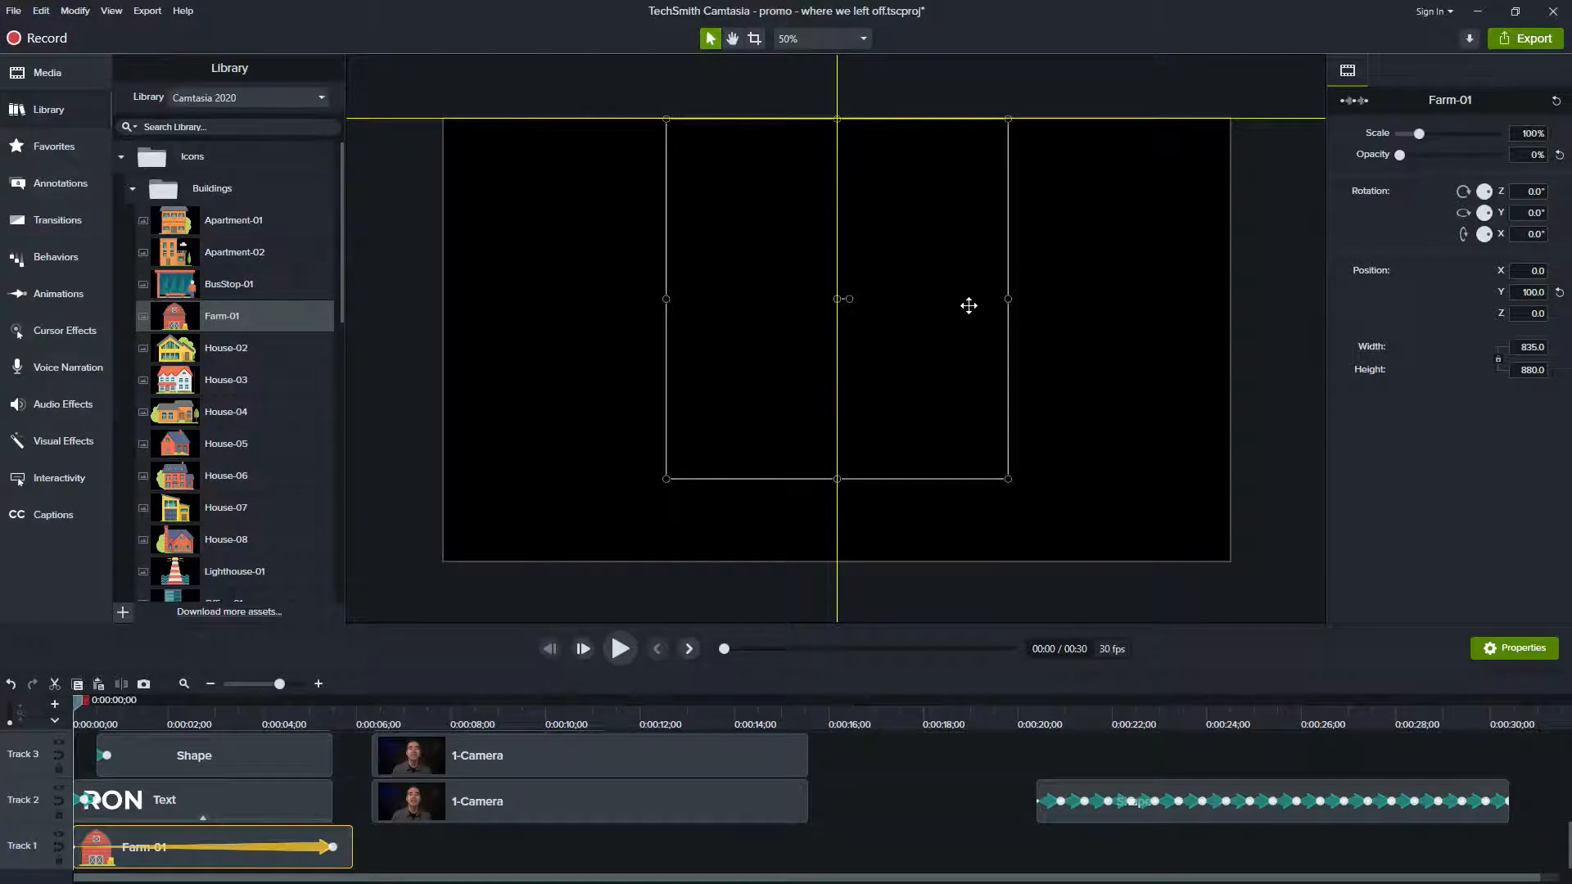
left_click_drag(966, 351, 966, 341)
Step: Set Farm-01's X rotation to -15° at the end of its animation and scrub through the tilt
left_click_drag(83, 700, 342, 701)
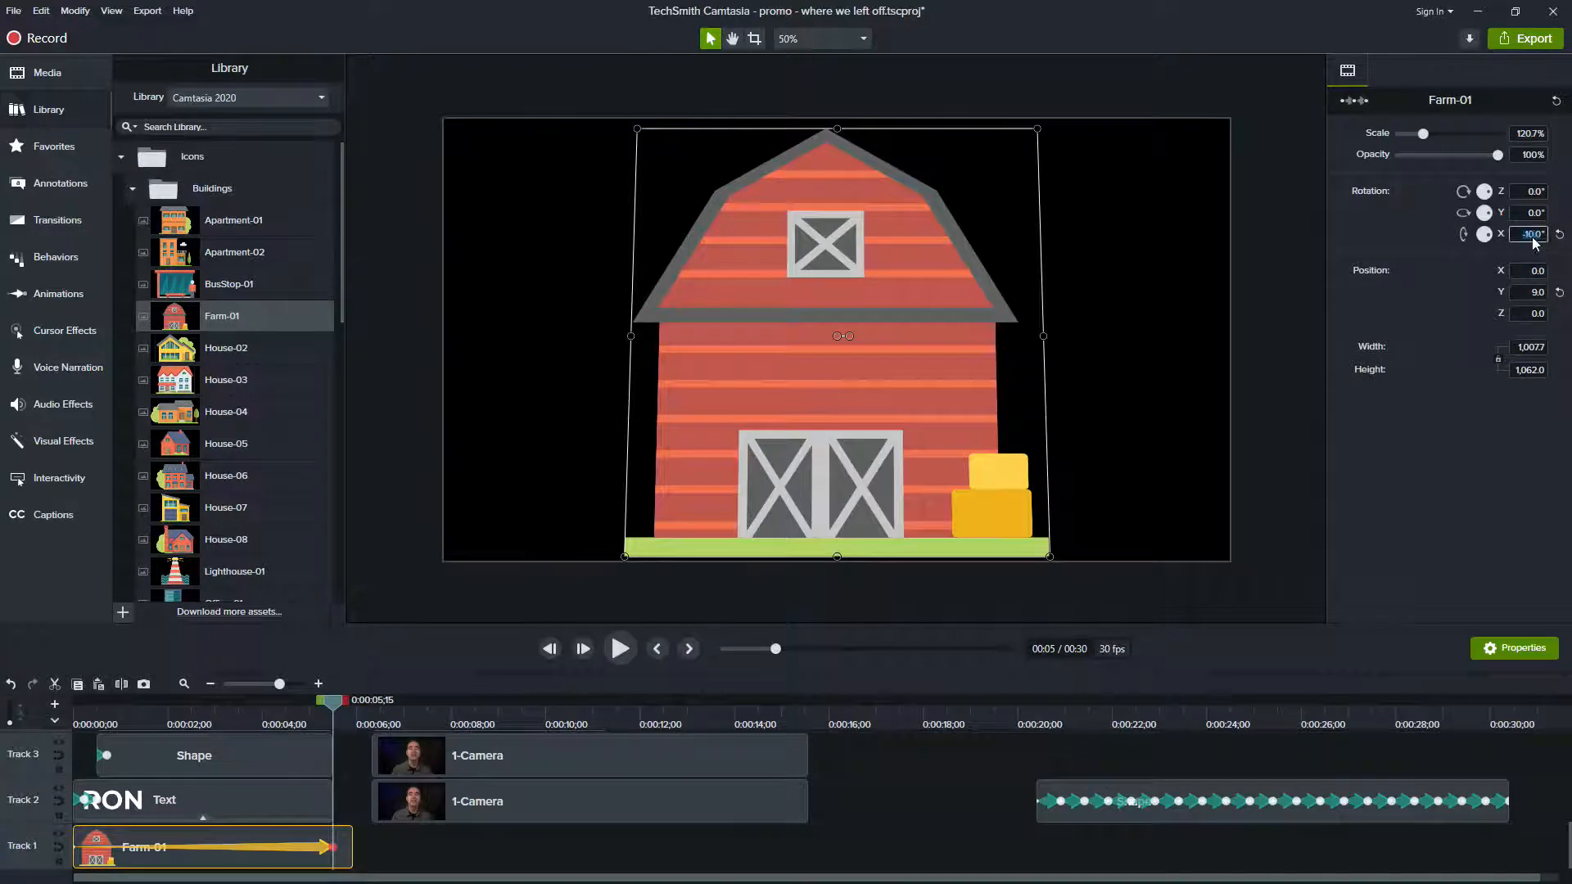
key("BackSpace")
type("-15")
key("Return")
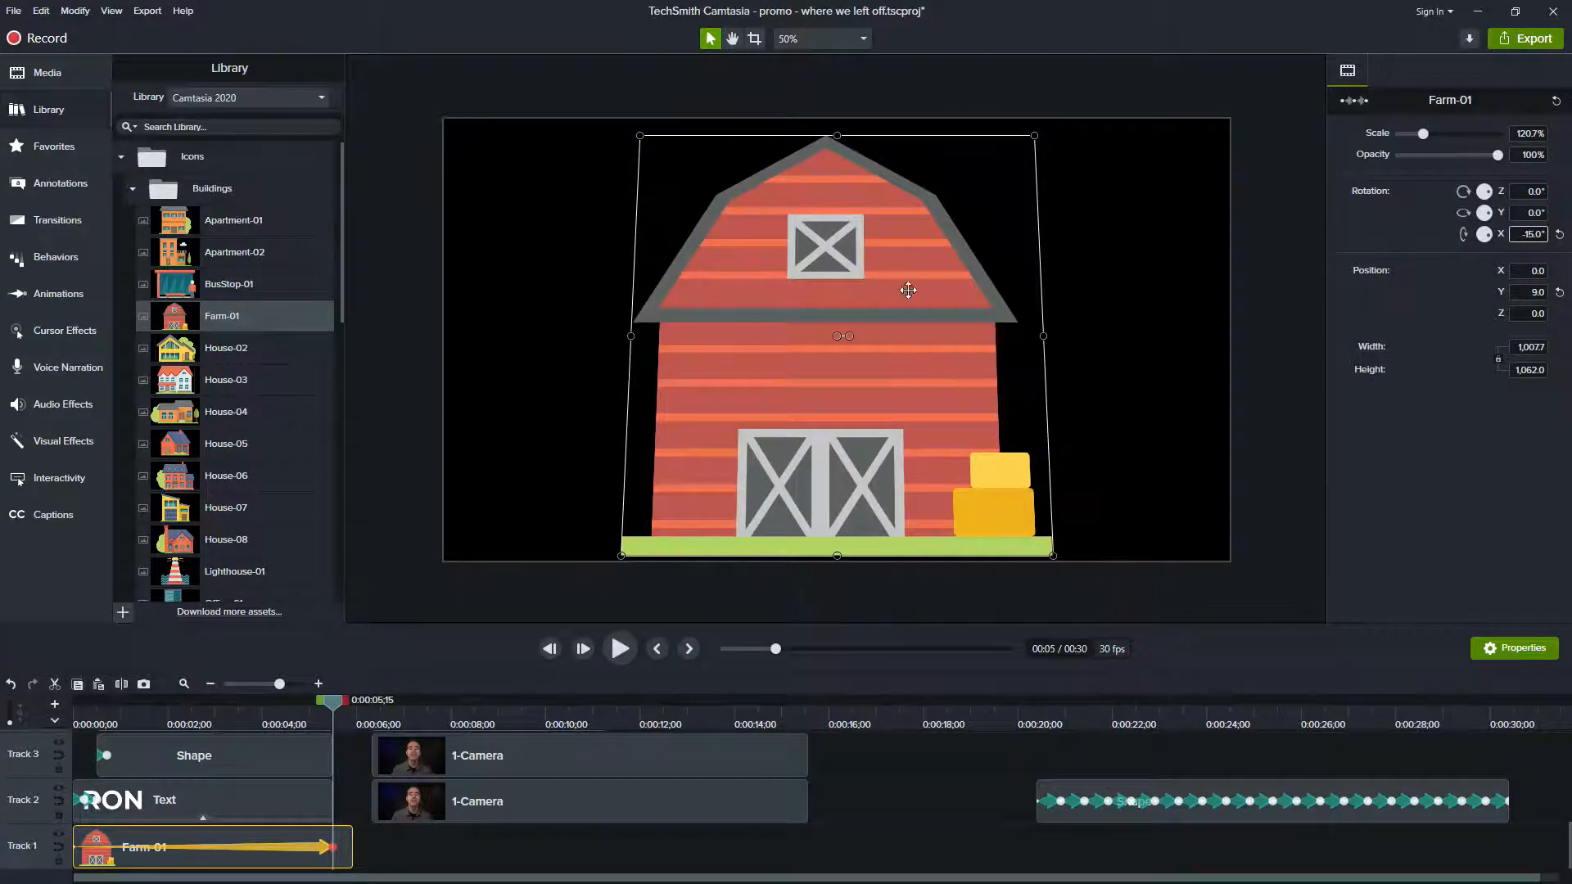
left_click_drag(168, 709, 322, 715)
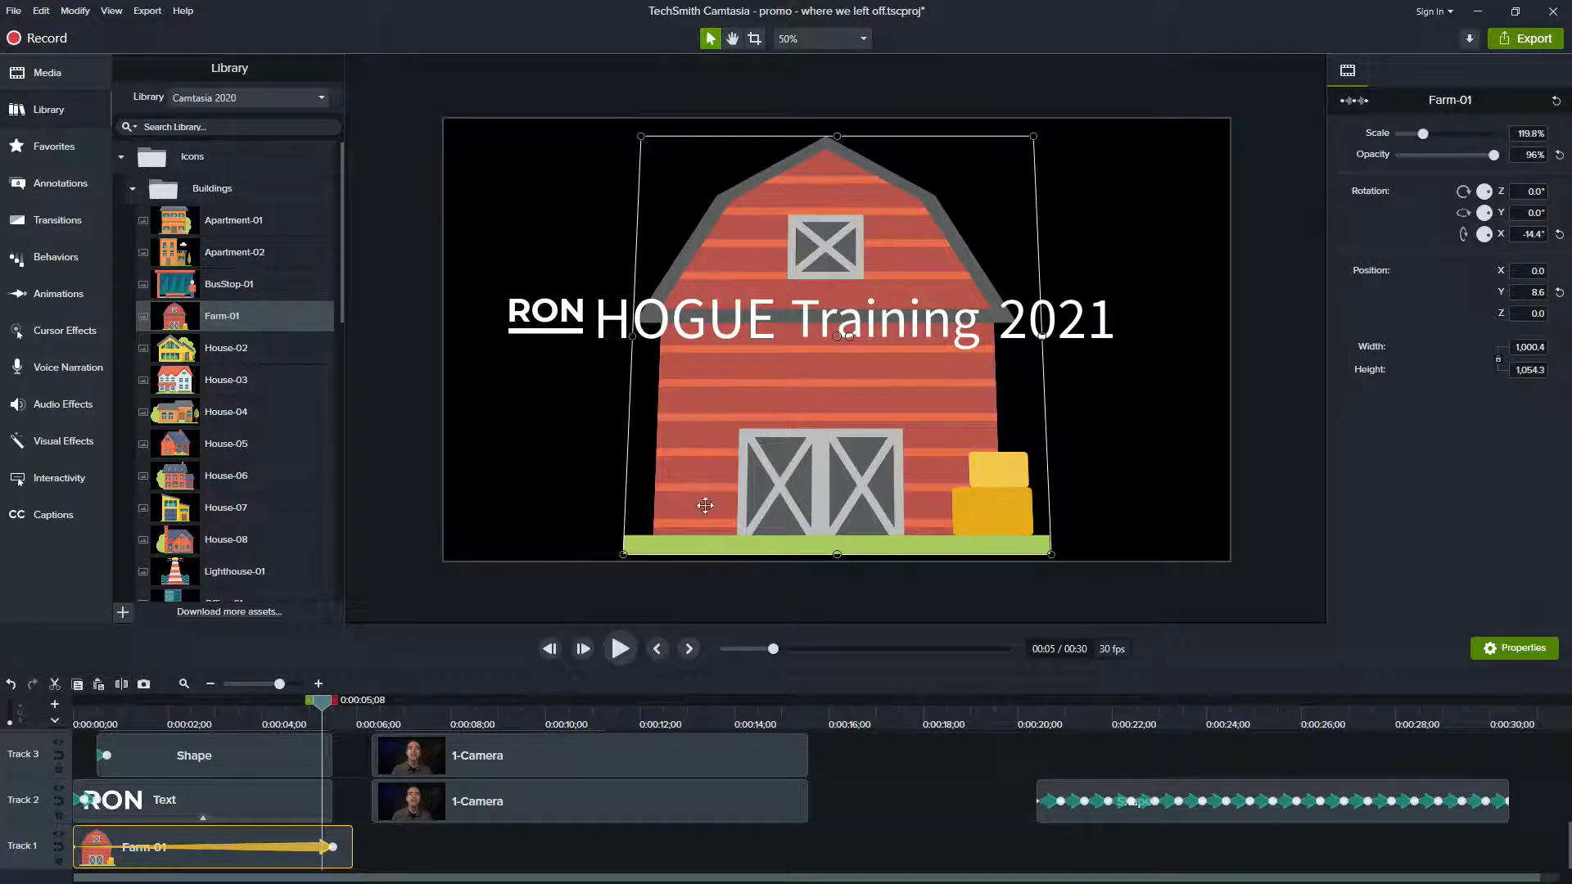
left_click_drag(178, 720, 339, 744)
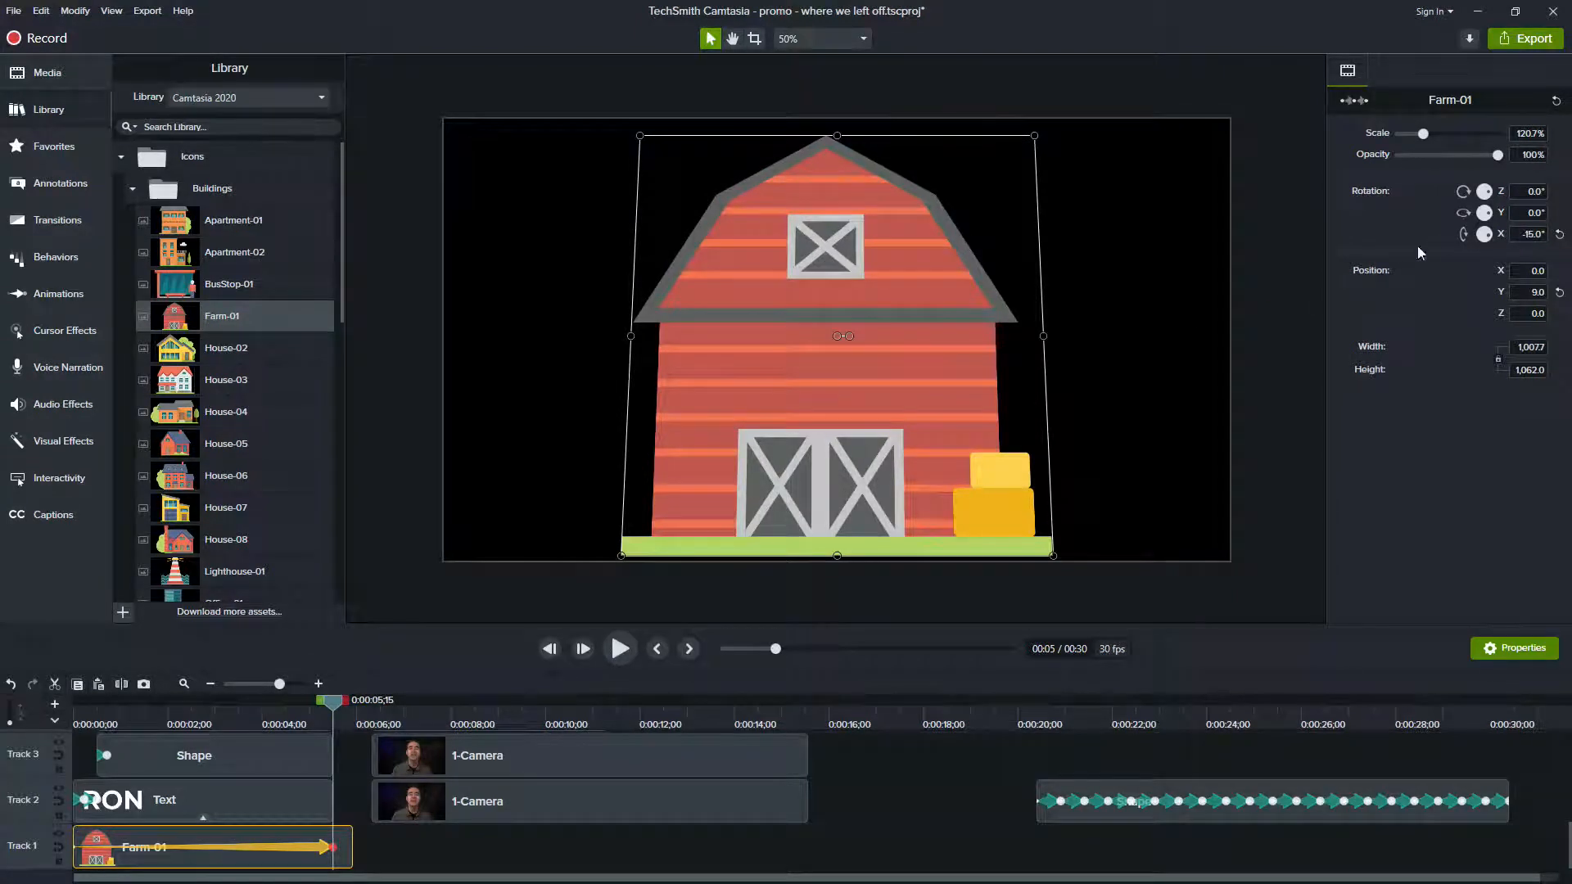
Step: Play the promo from the timeline start to check the barn's fade, zoom and tilt behind the title, then scrub back
left_click_drag(180, 719, 53, 695)
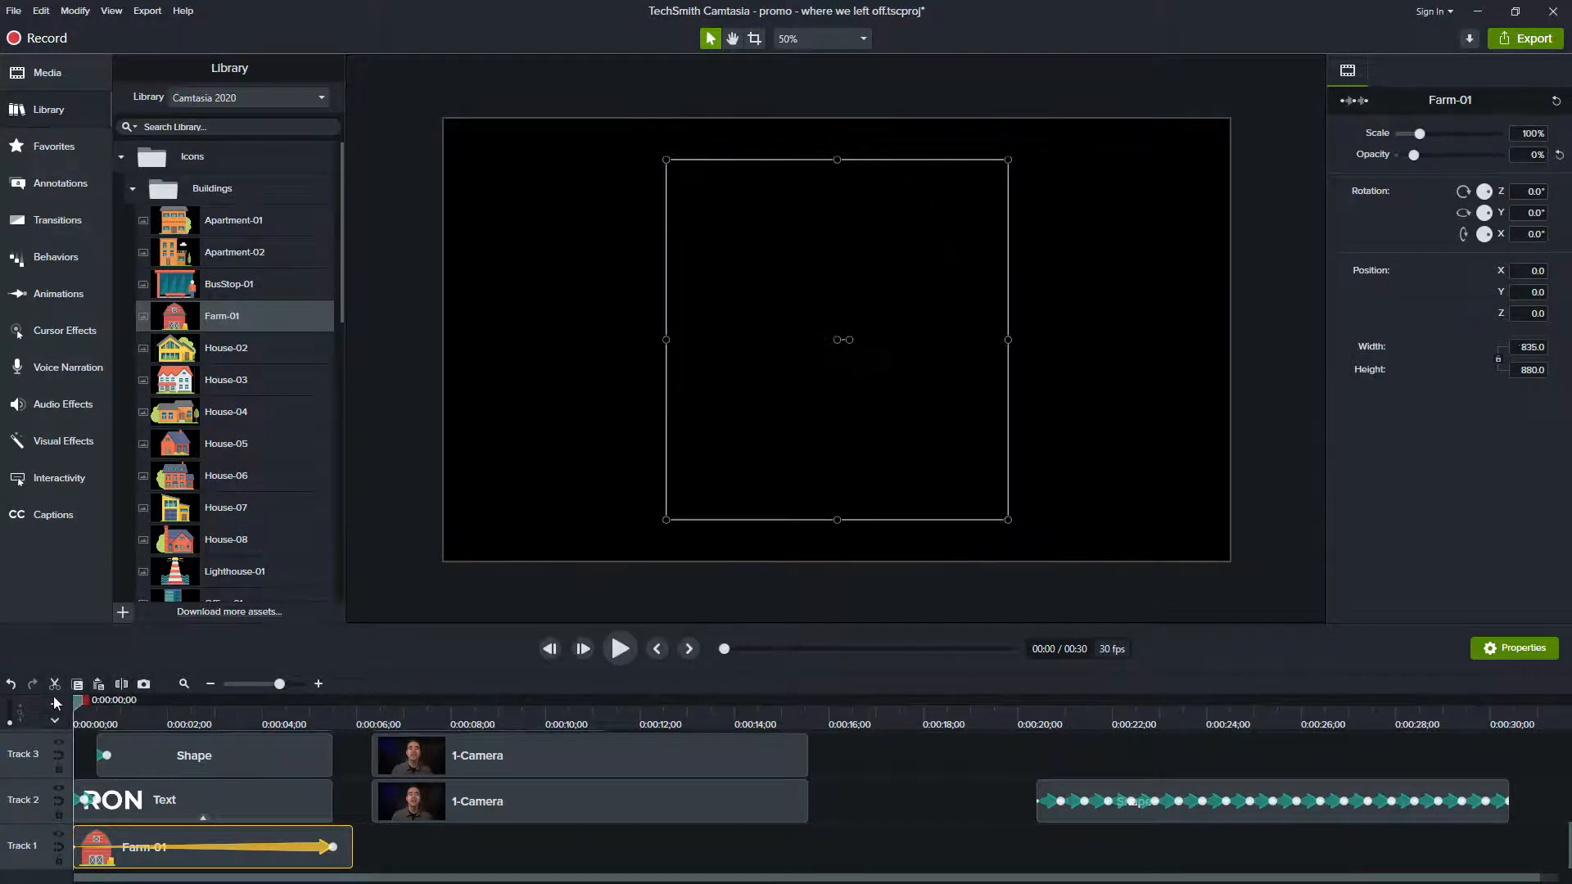
left_click(619, 648)
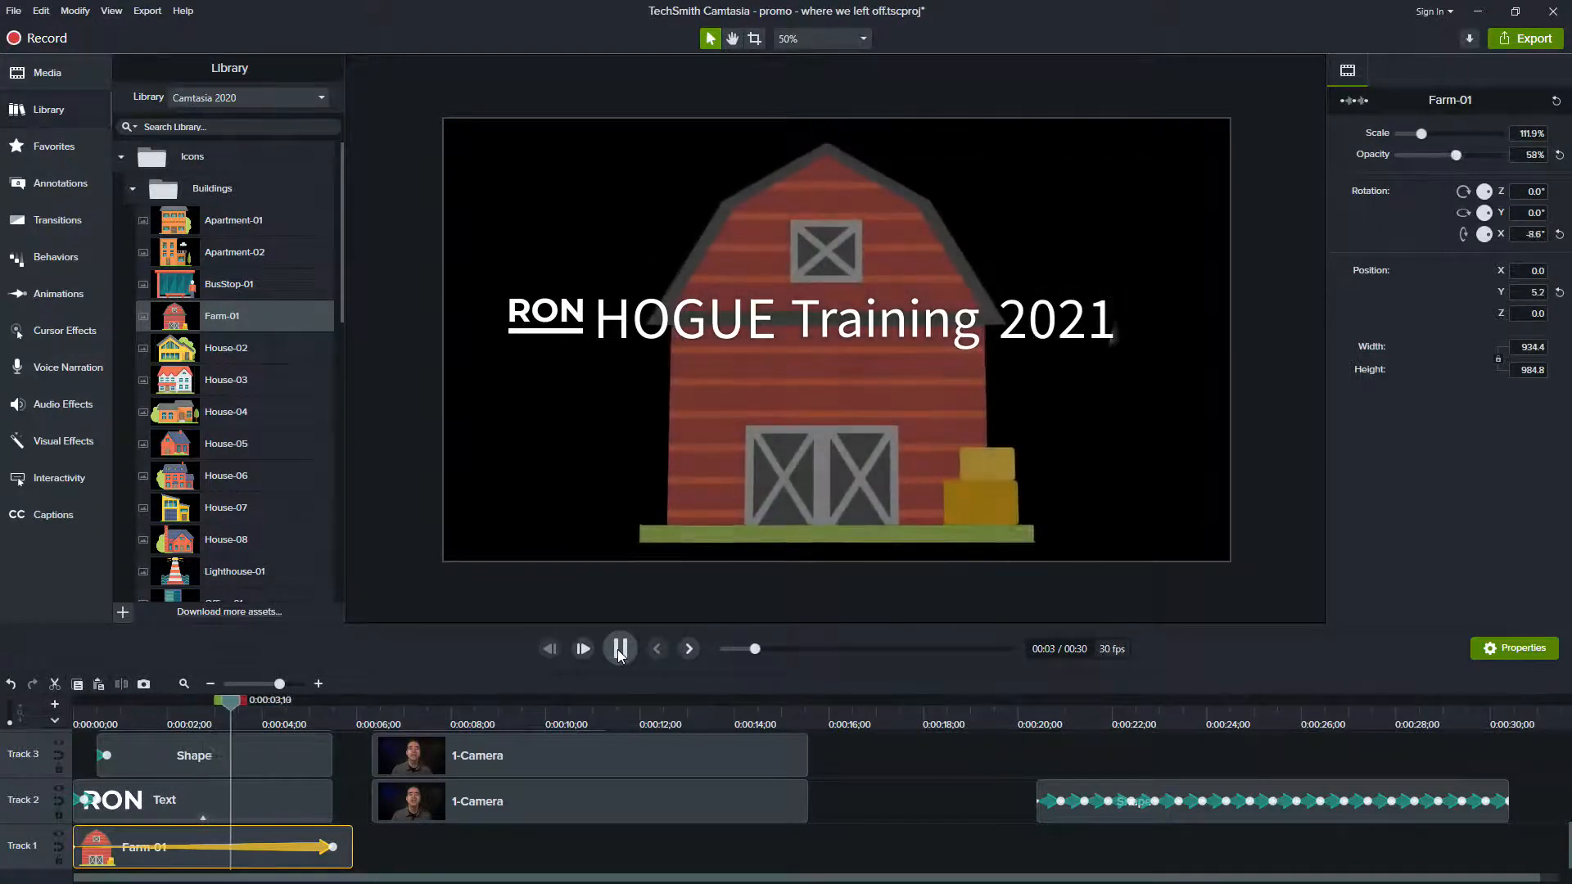
left_click(620, 649)
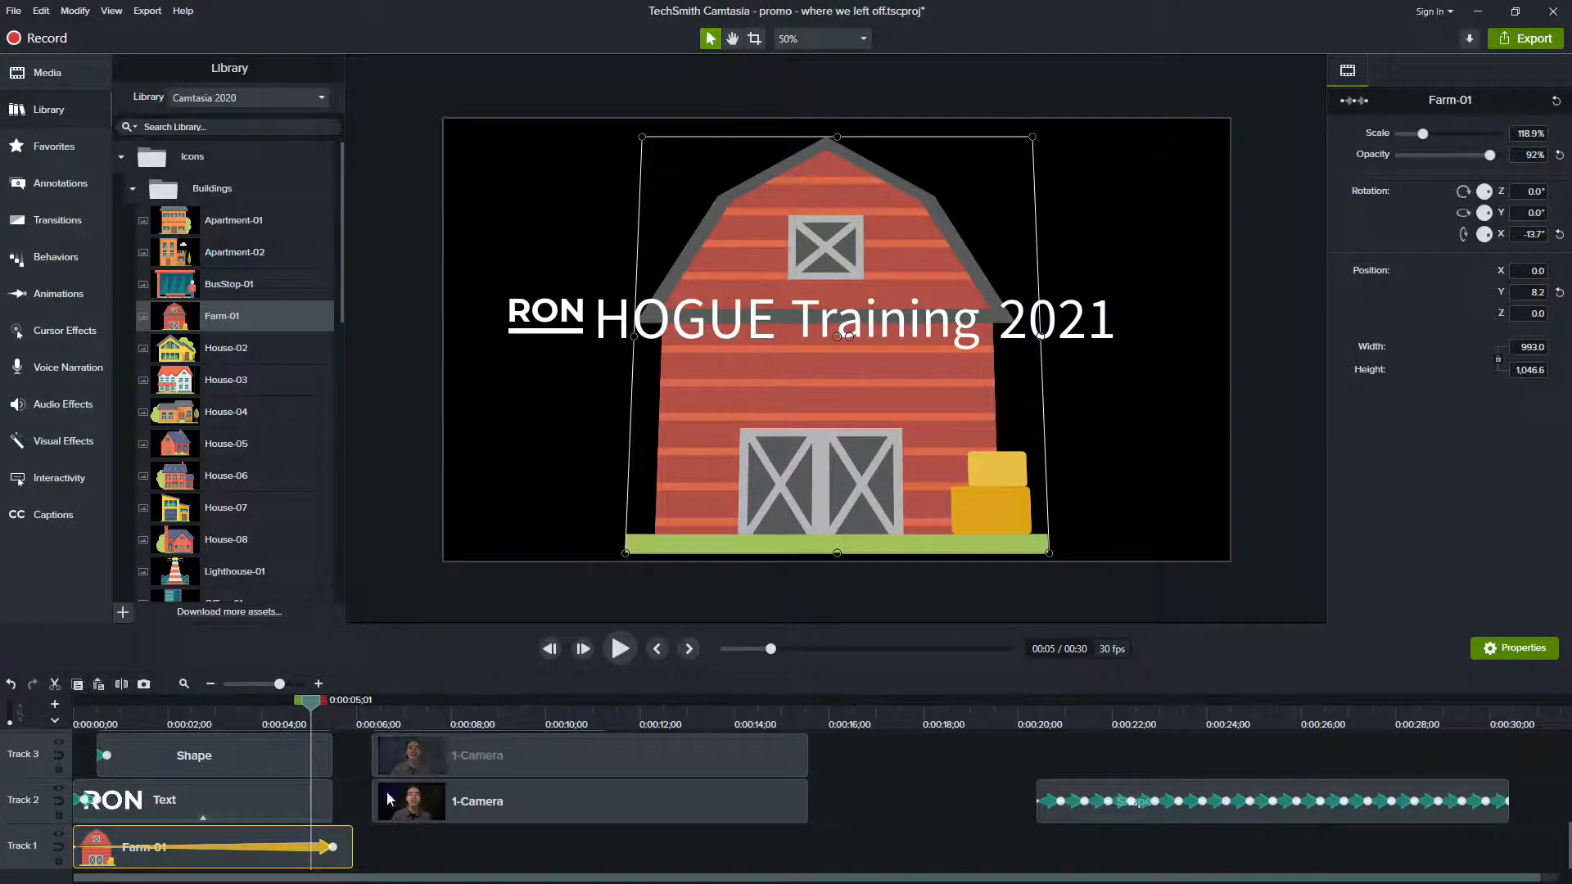
left_click_drag(311, 702, 149, 706)
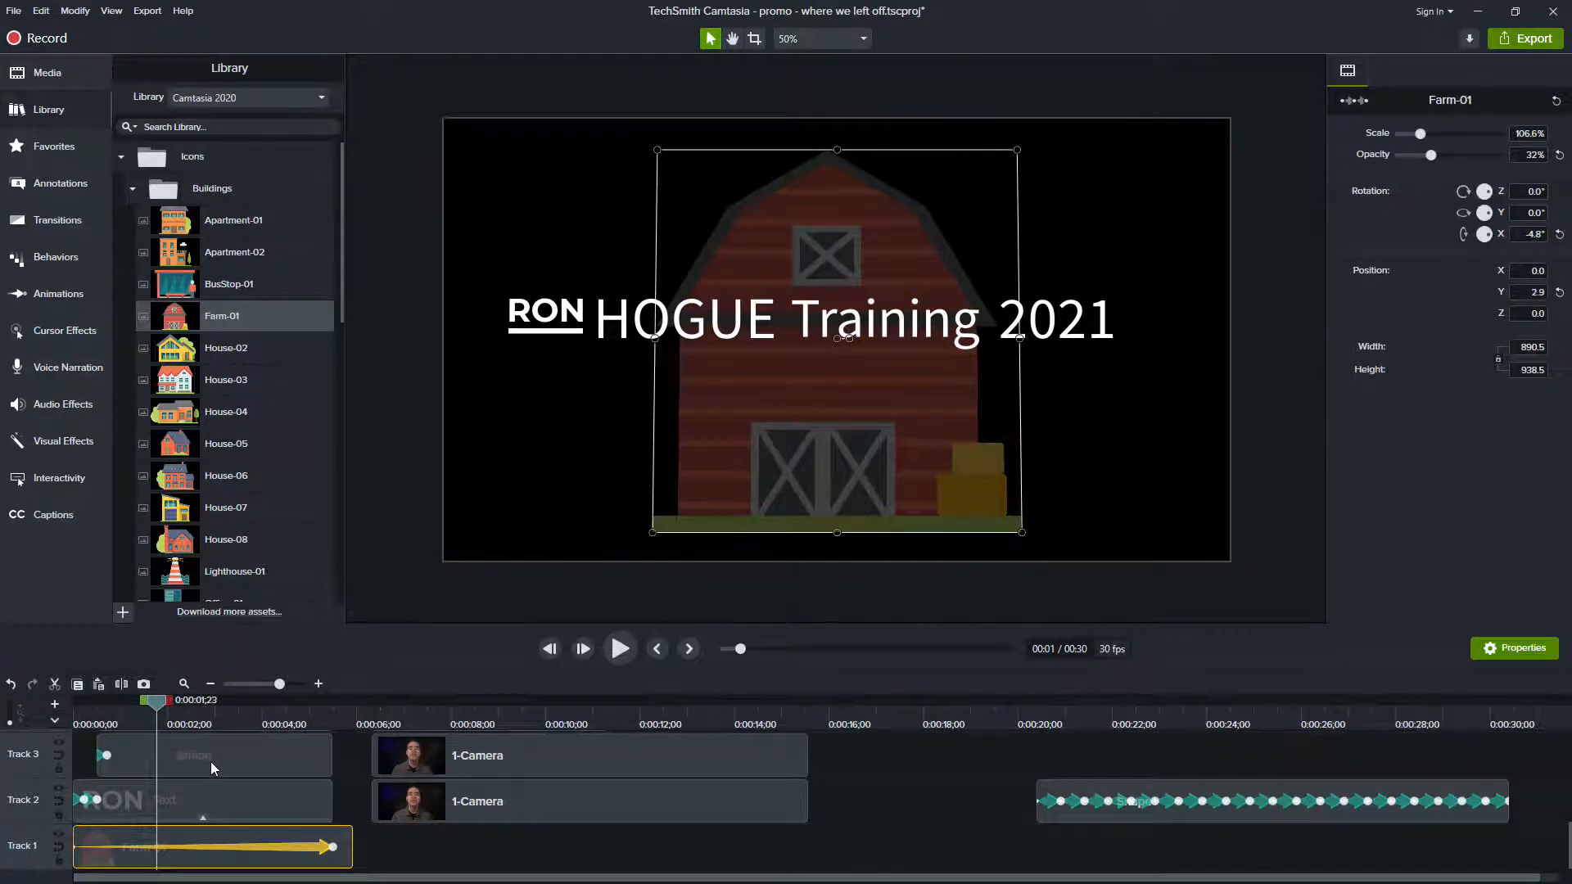
scroll(209, 760, "up", 5)
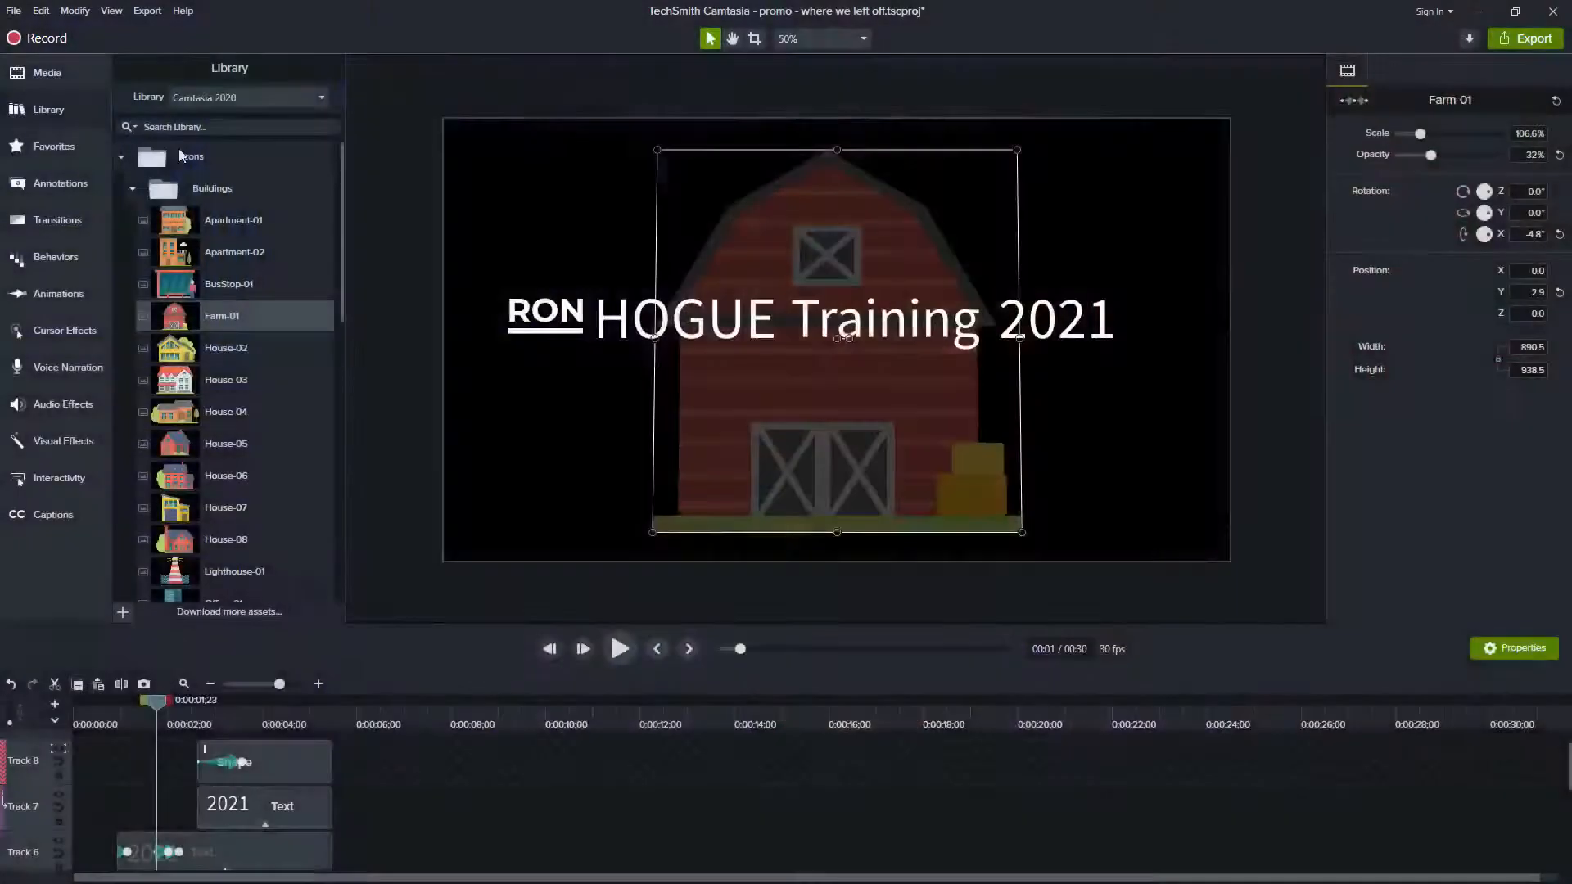
scroll(236, 476, "down", 5)
scroll(235, 475, "down", 5)
left_click(195, 98)
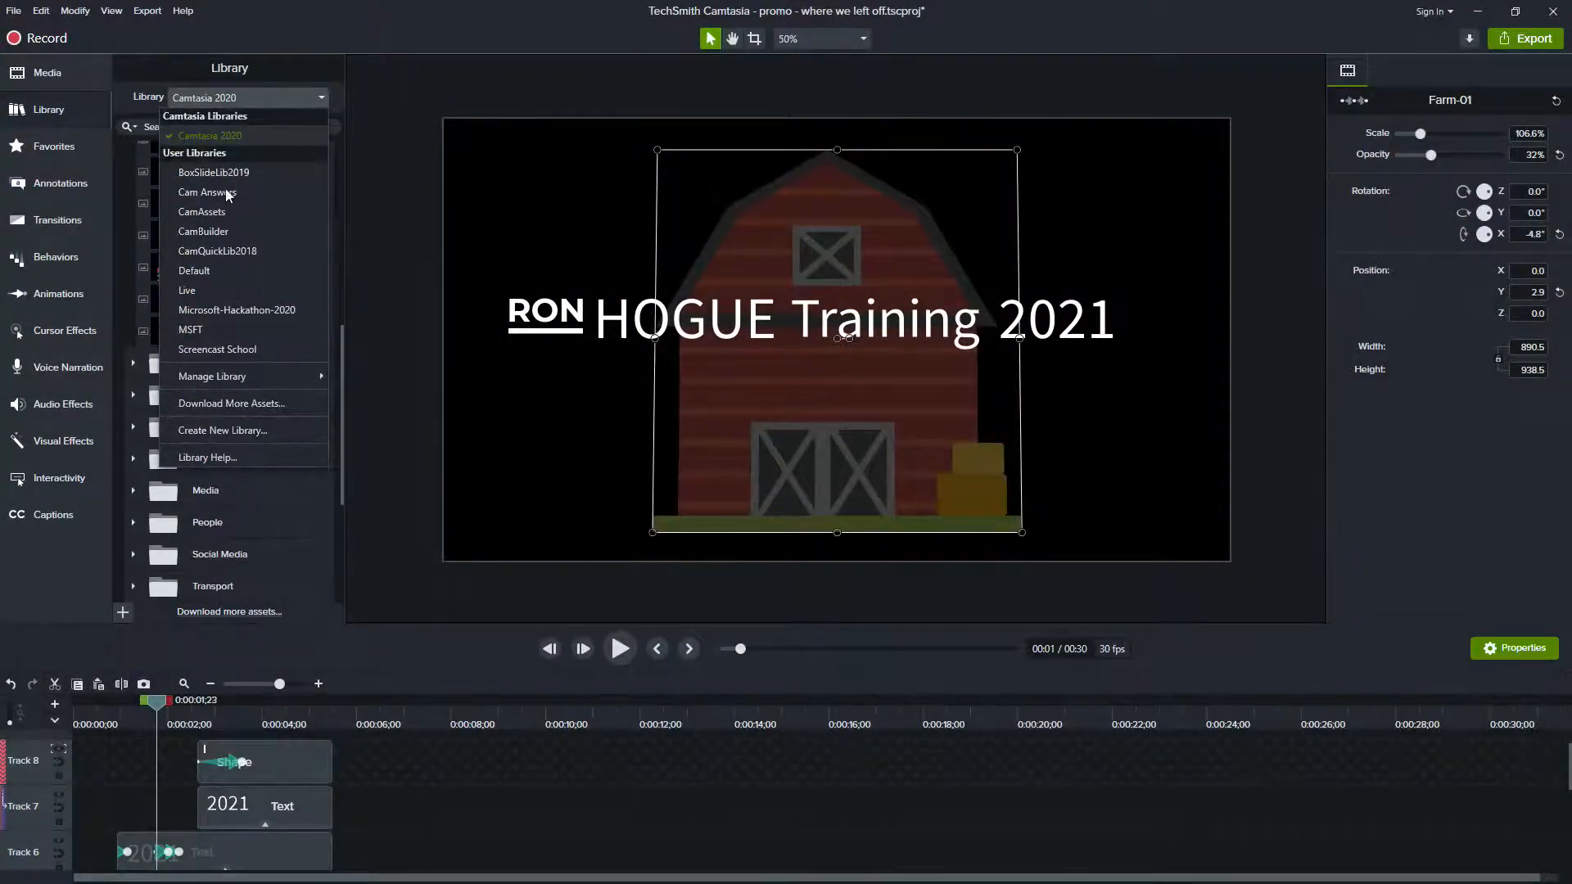
left_click(13, 10)
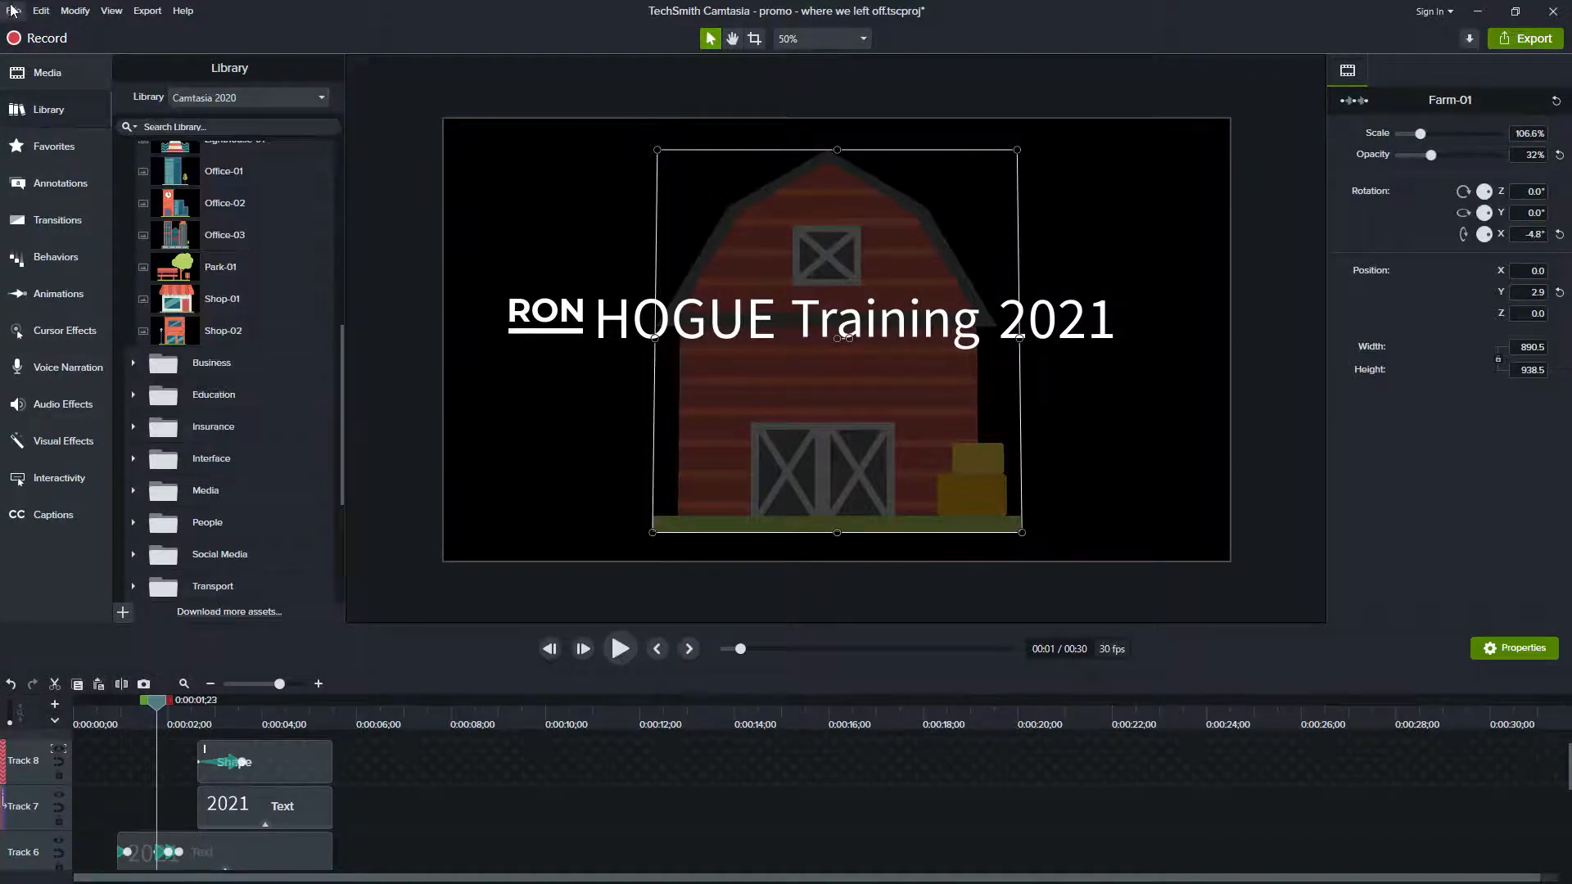
left_click(13, 11)
mouse_move(88, 85)
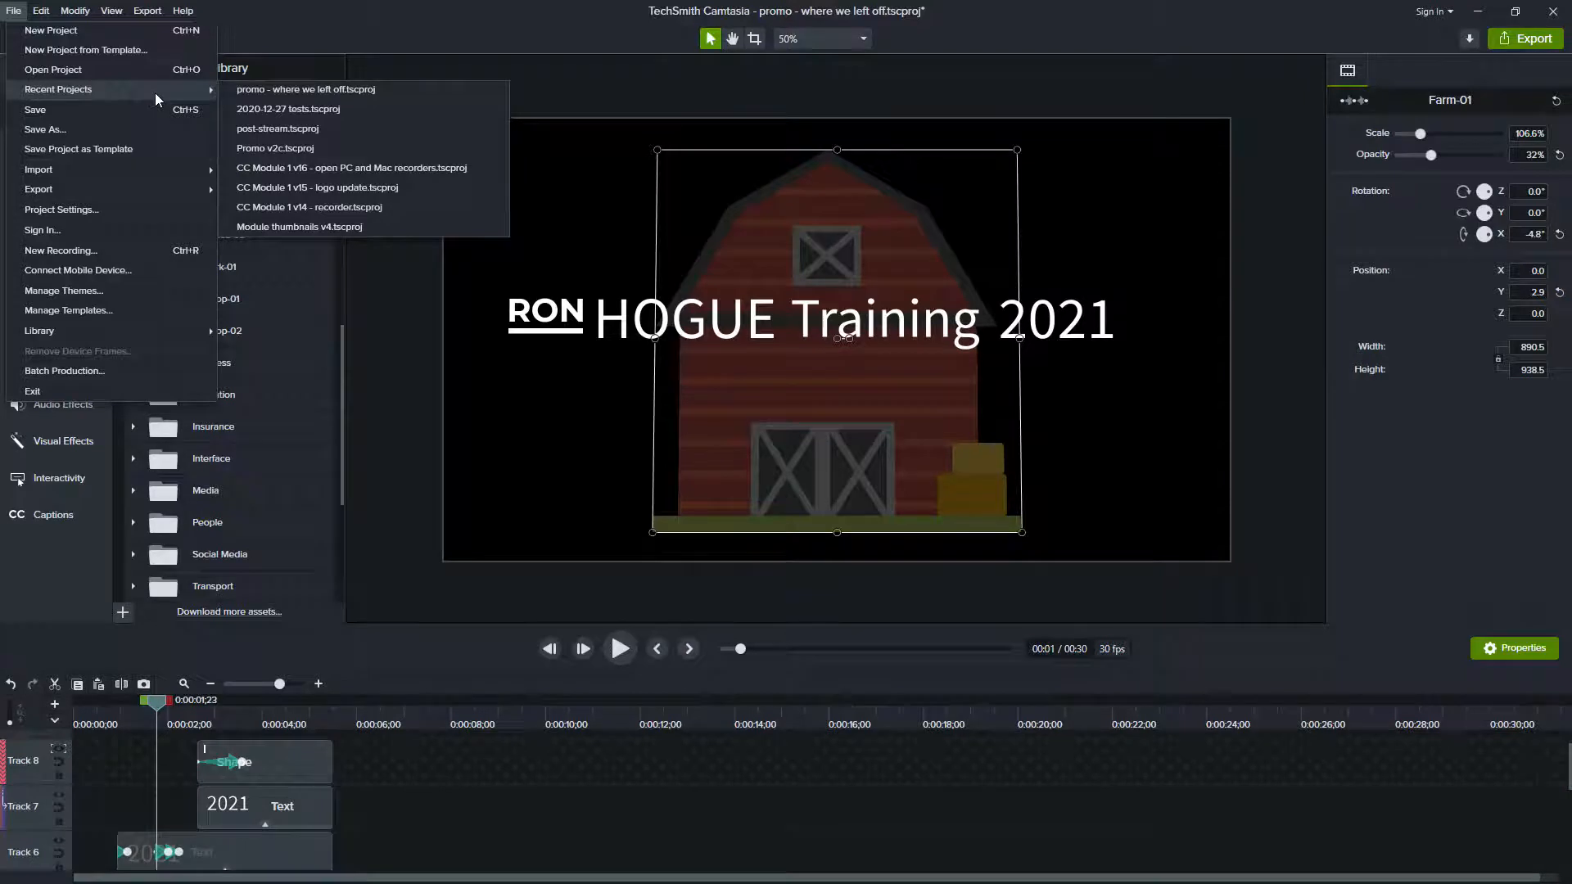
left_click(283, 150)
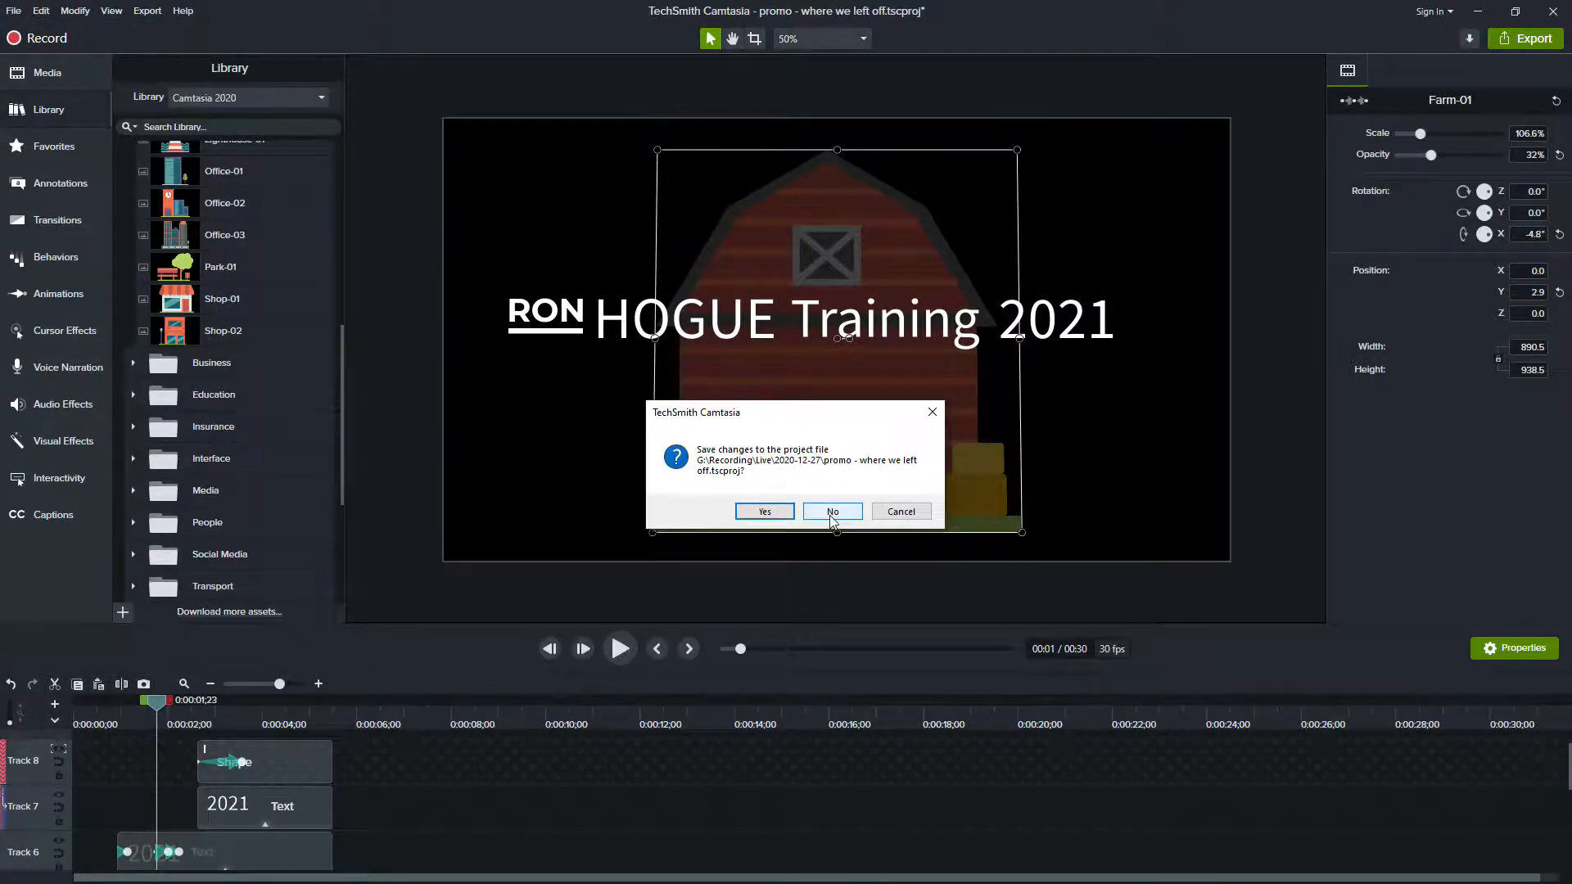
left_click(909, 517)
Step: Save a copy of the project as "promo - where we left off v2" in the same folder
left_click(13, 11)
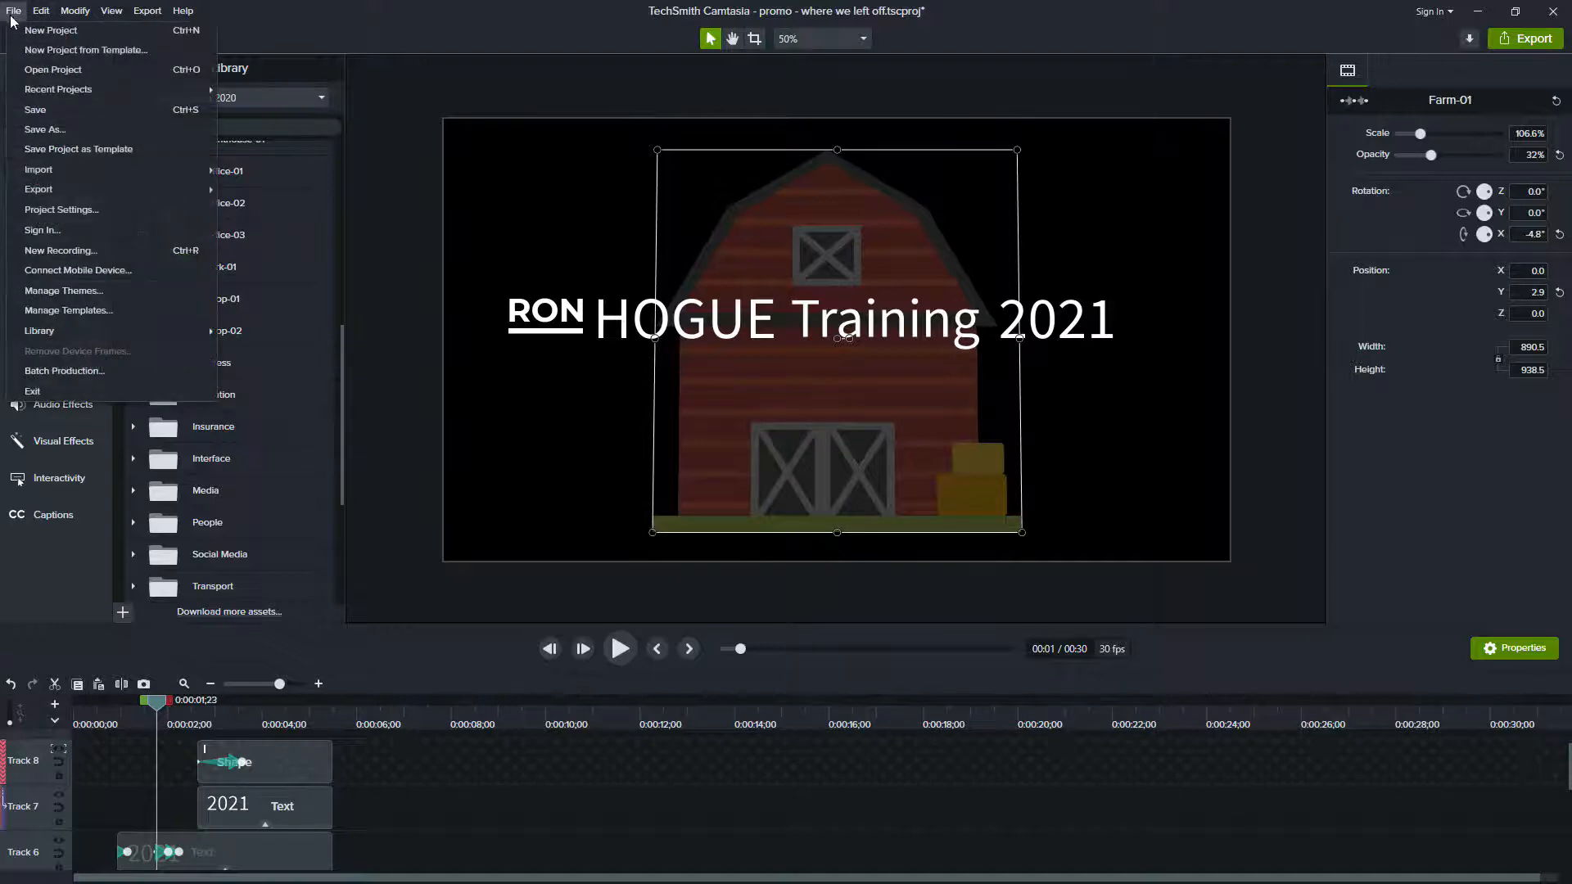
left_click(77, 135)
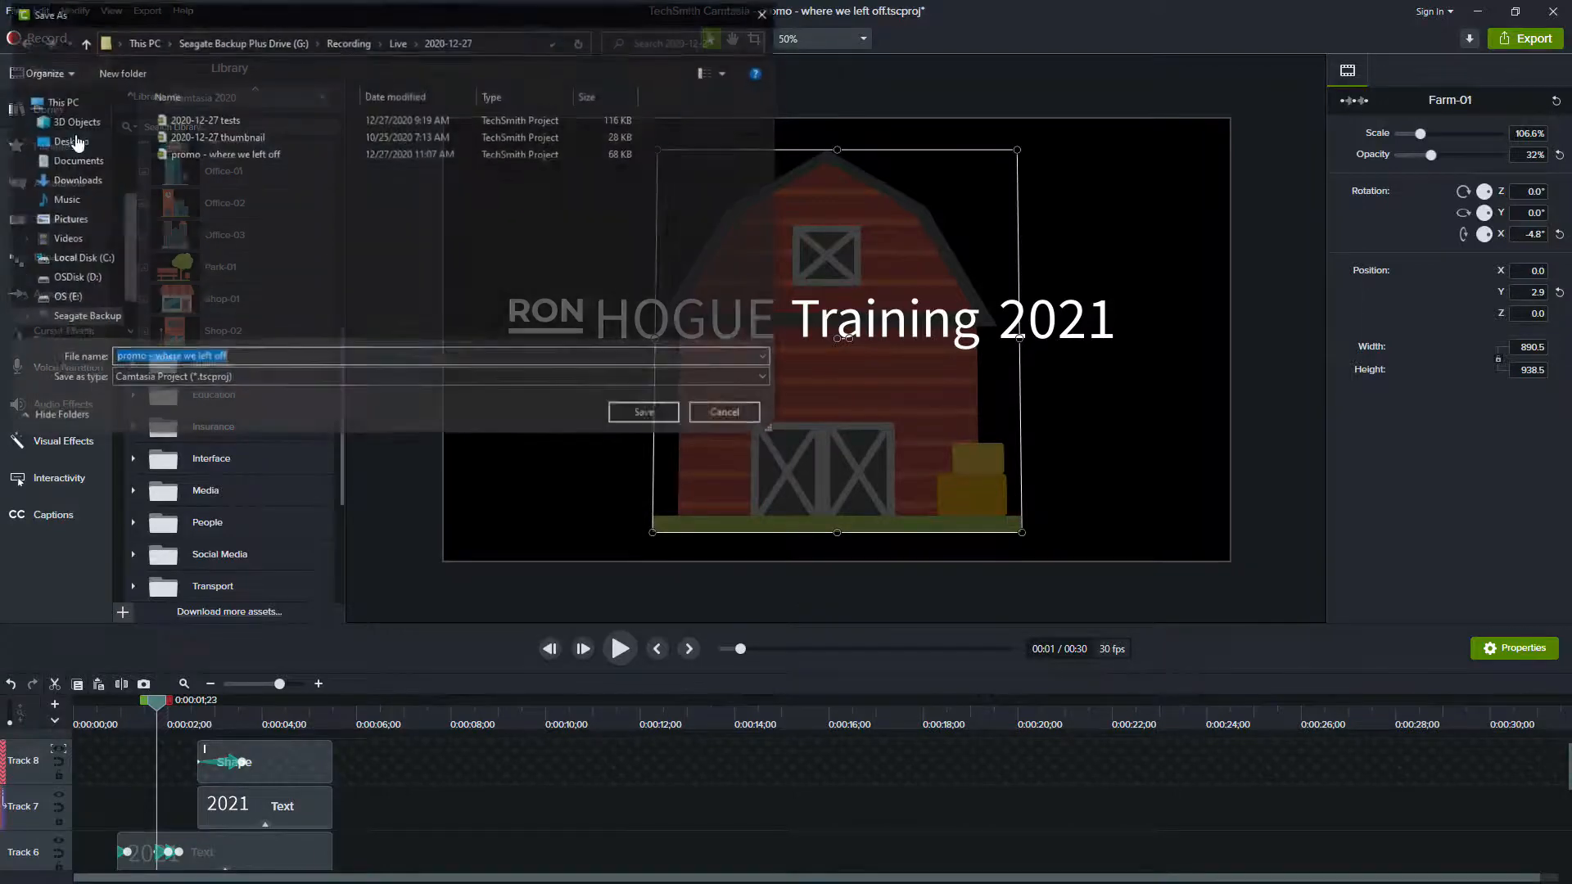
left_click(218, 358)
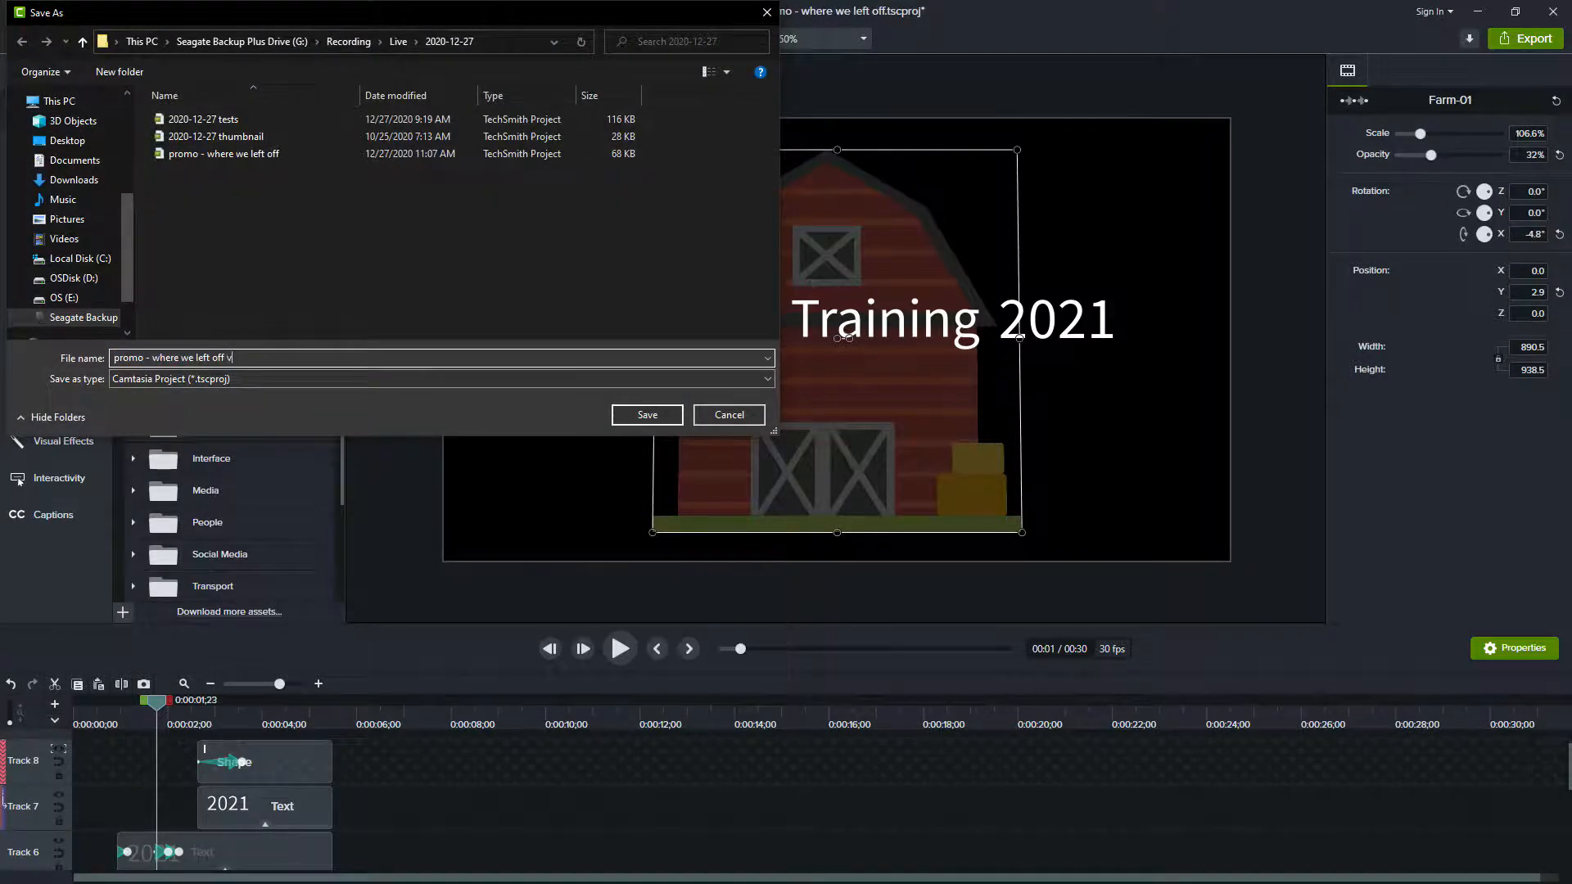
left_click(645, 416)
Step: Open the recent project Promo v2c.tscproj and move the playhead to 0:00:01;00
left_click(13, 12)
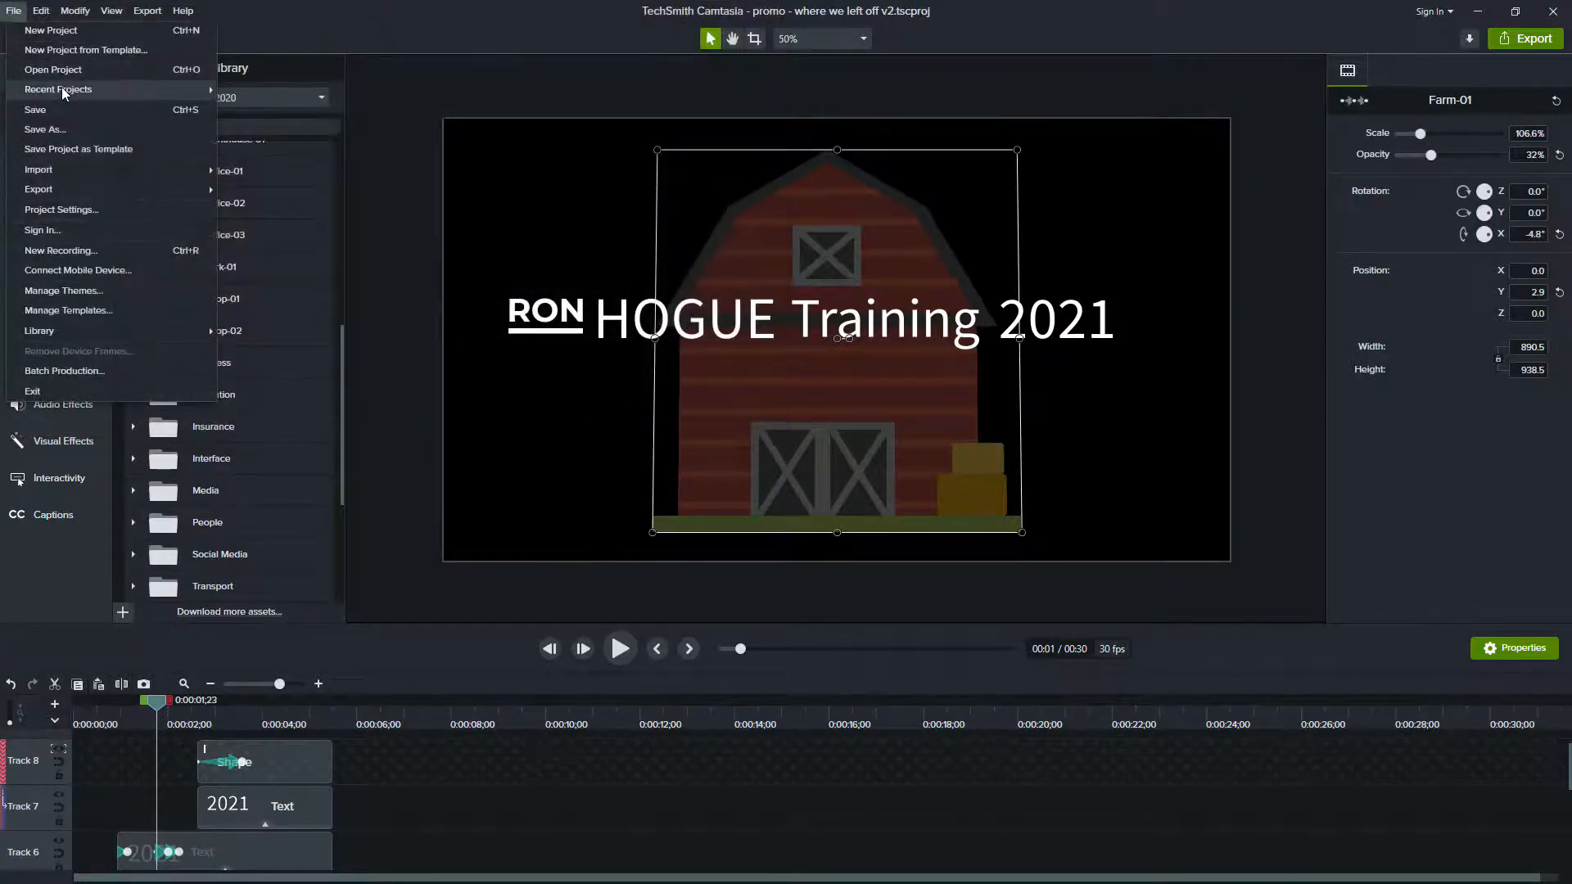
mouse_move(115, 90)
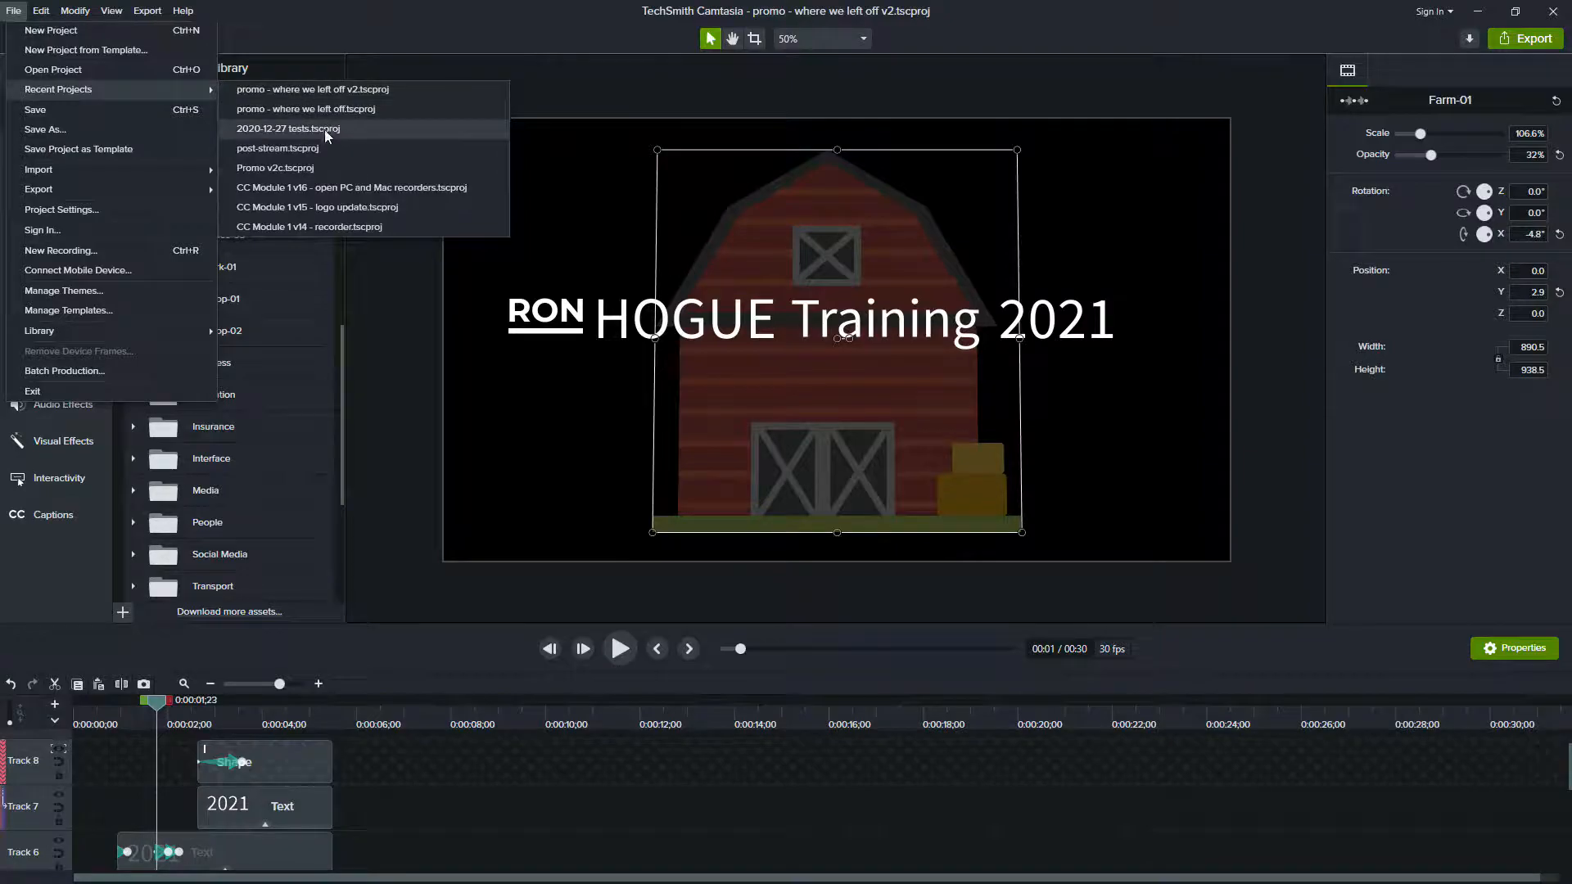
left_click(330, 168)
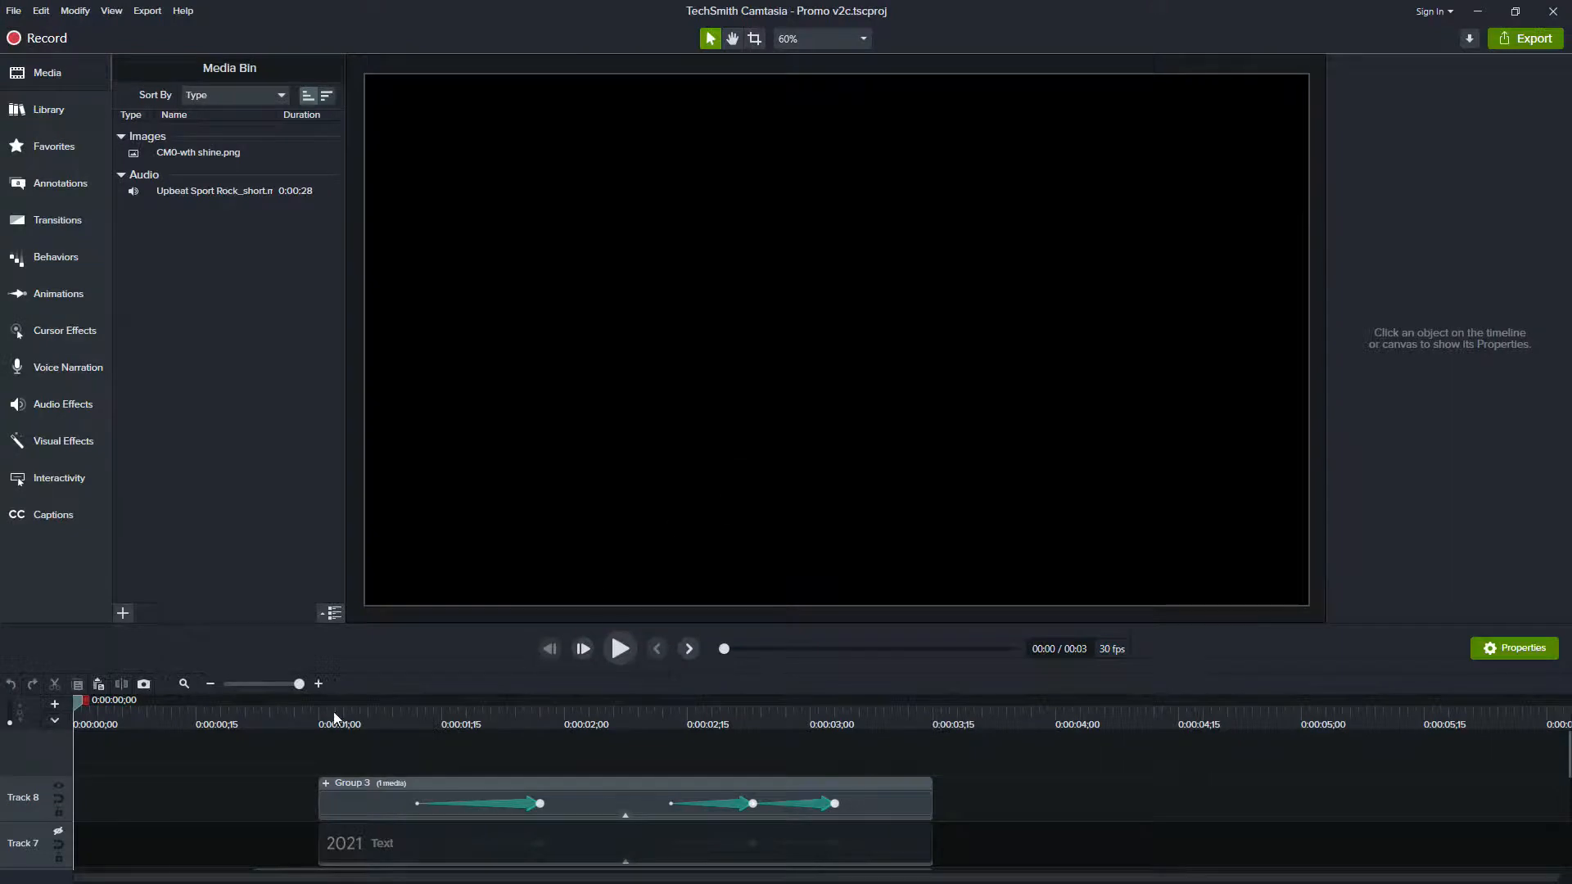
left_click(319, 710)
scroll(247, 779, "down", 5)
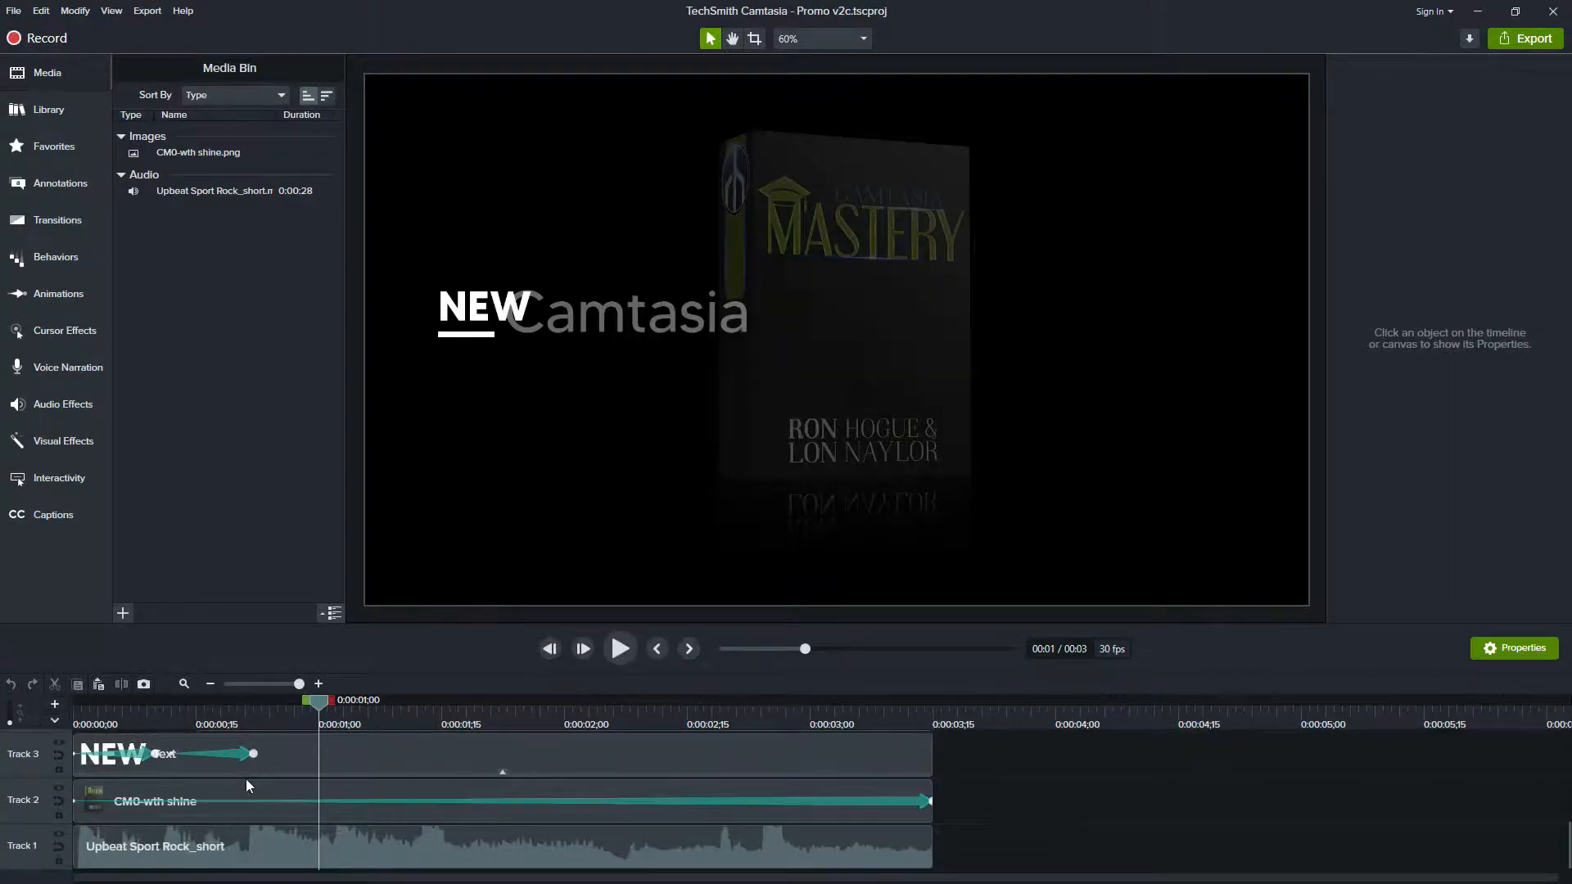
Step: Select the NEW text's first animation and examine the short hold before its second animation, from 0:00:00;10 to 0:00:00;12
left_click_drag(102, 701, 154, 703)
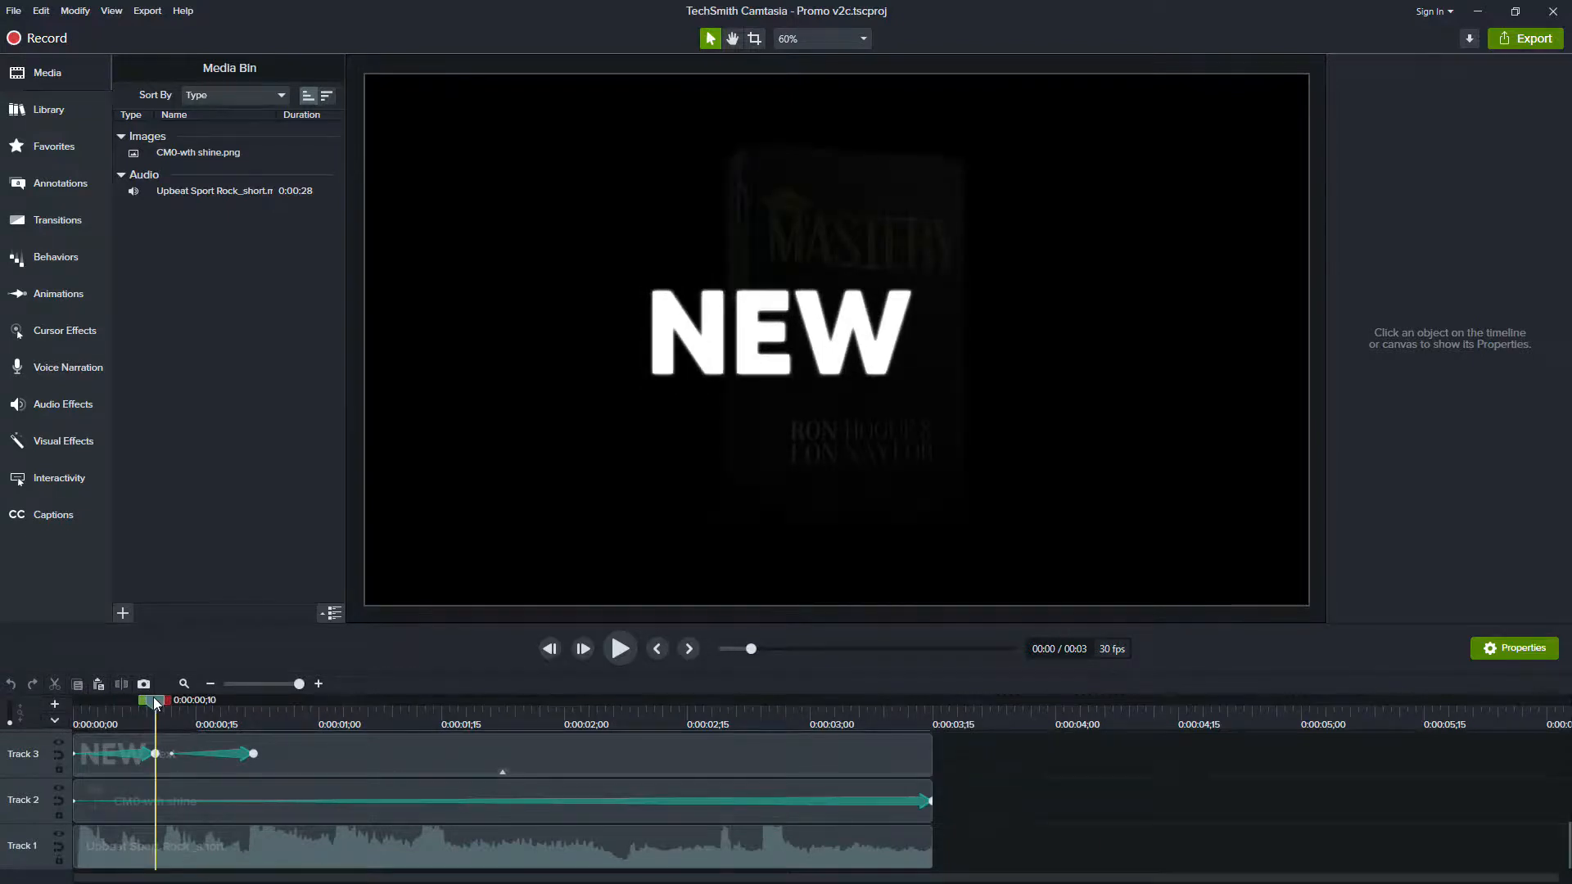
left_click(152, 757)
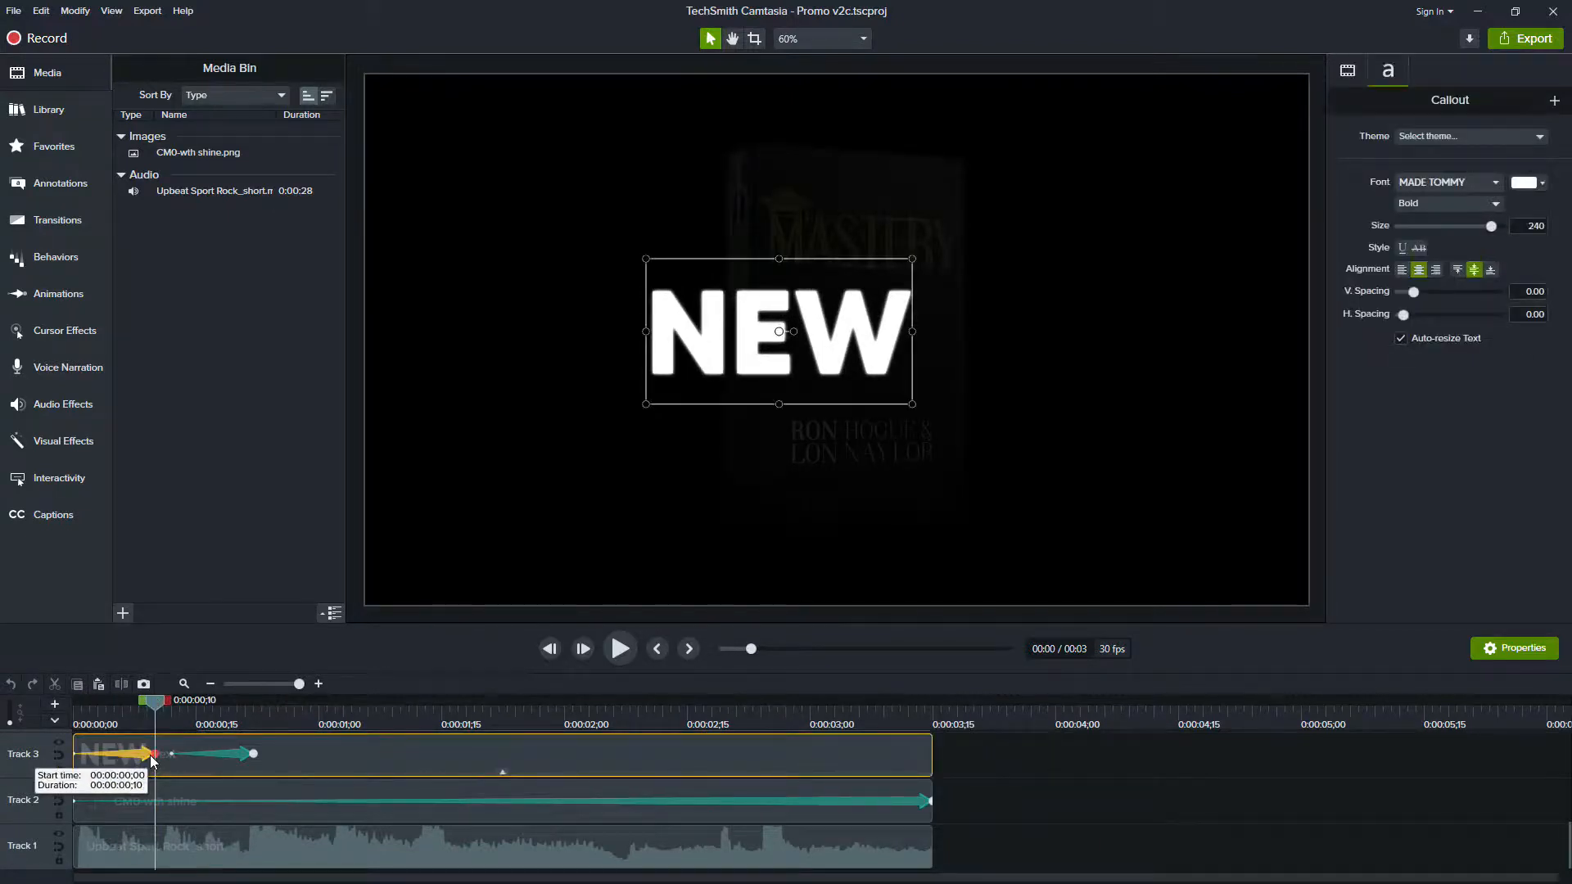
left_click(150, 754)
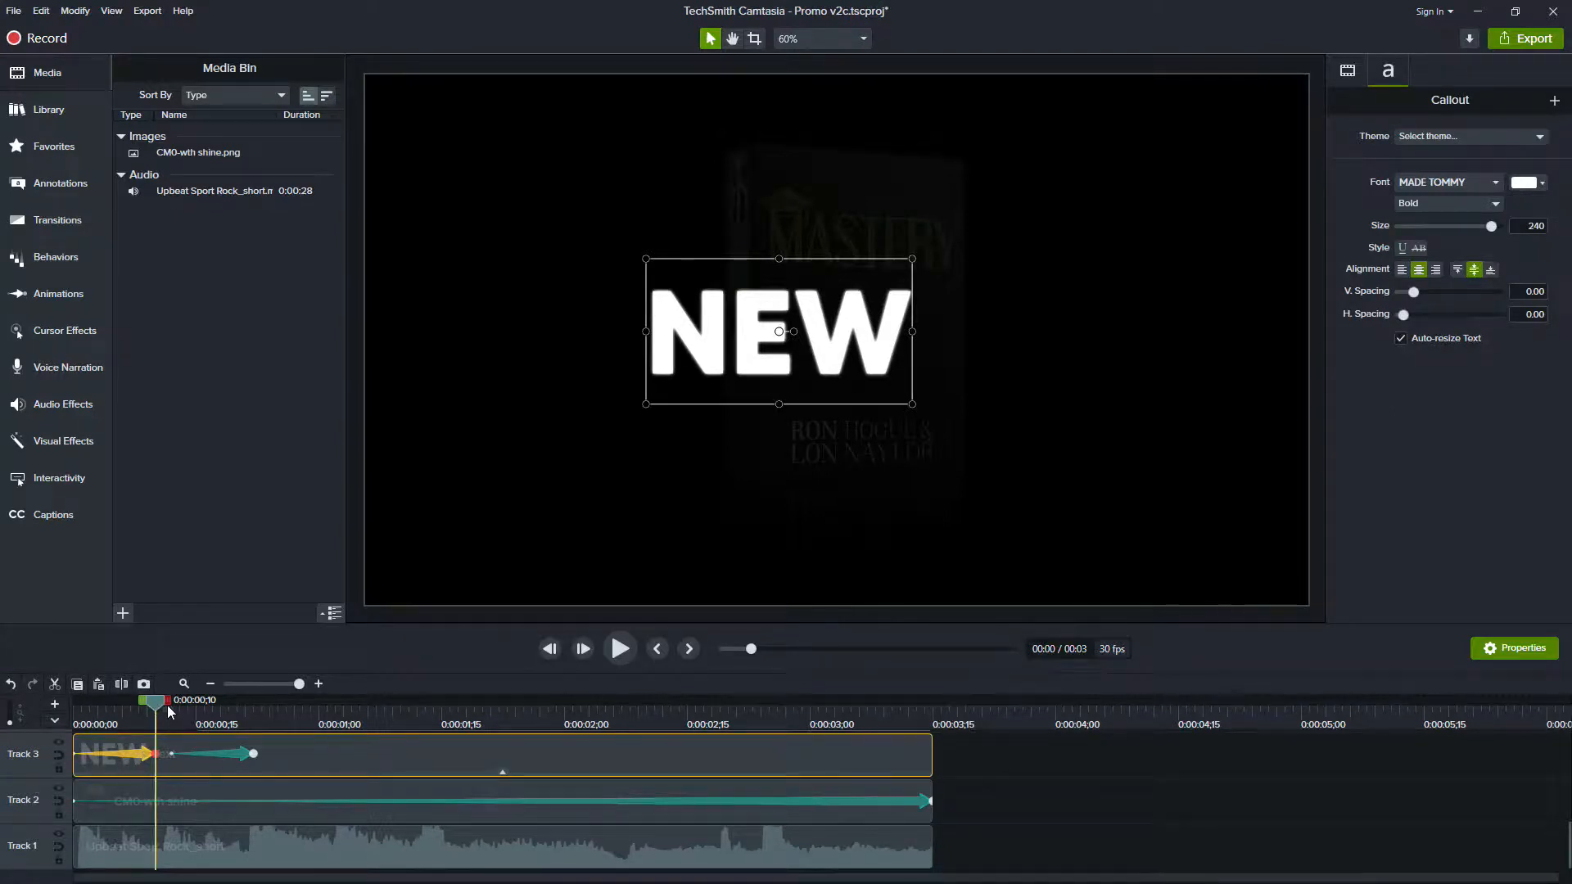
left_click_drag(160, 703, 180, 711)
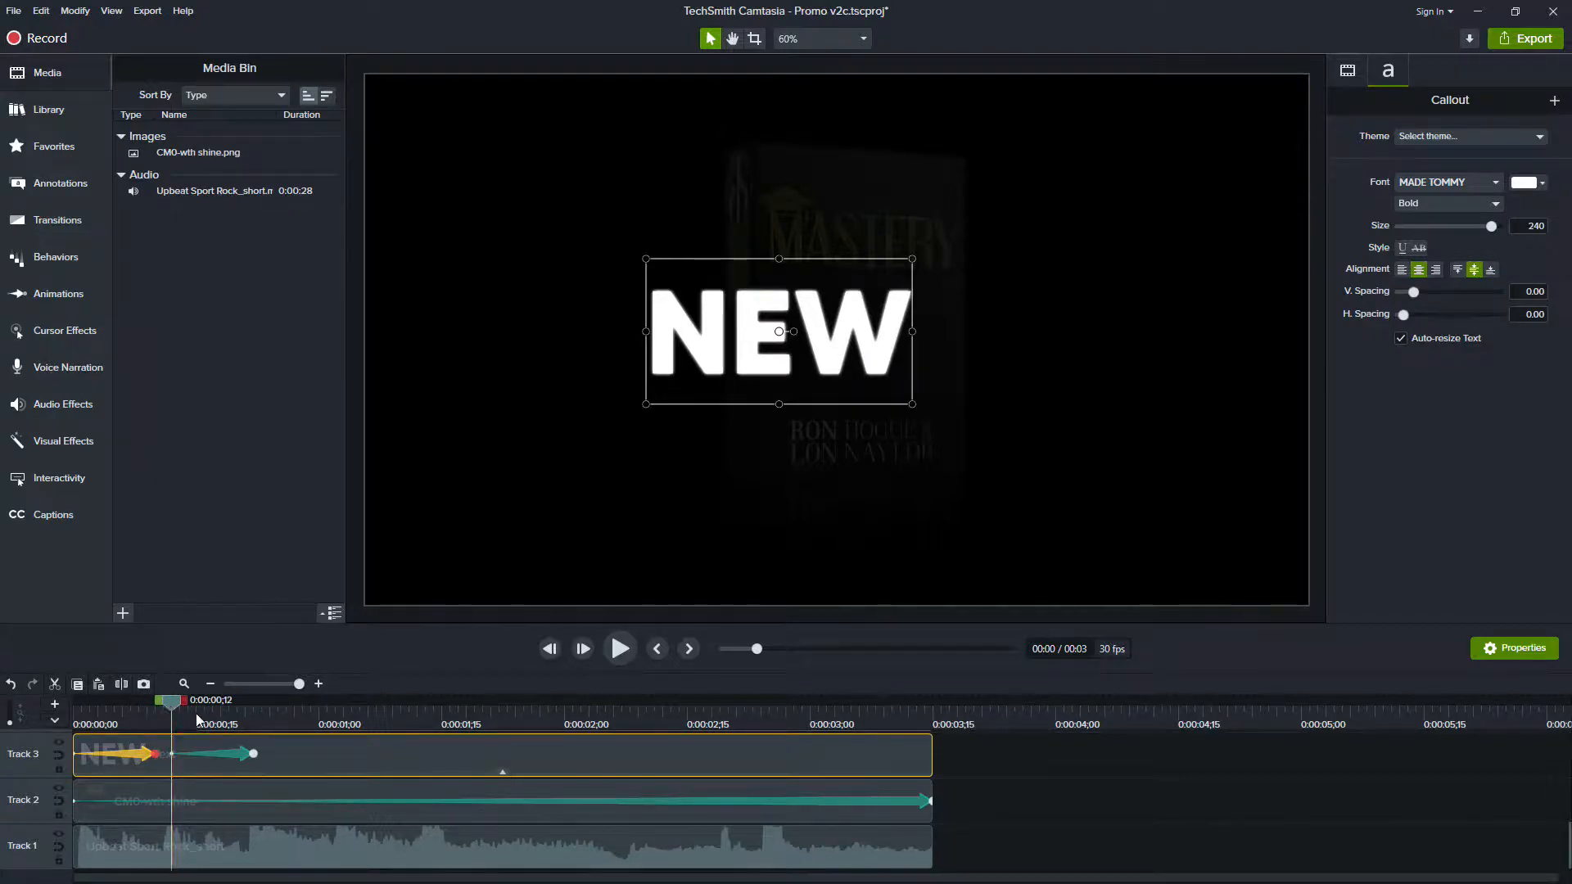
key("comma")
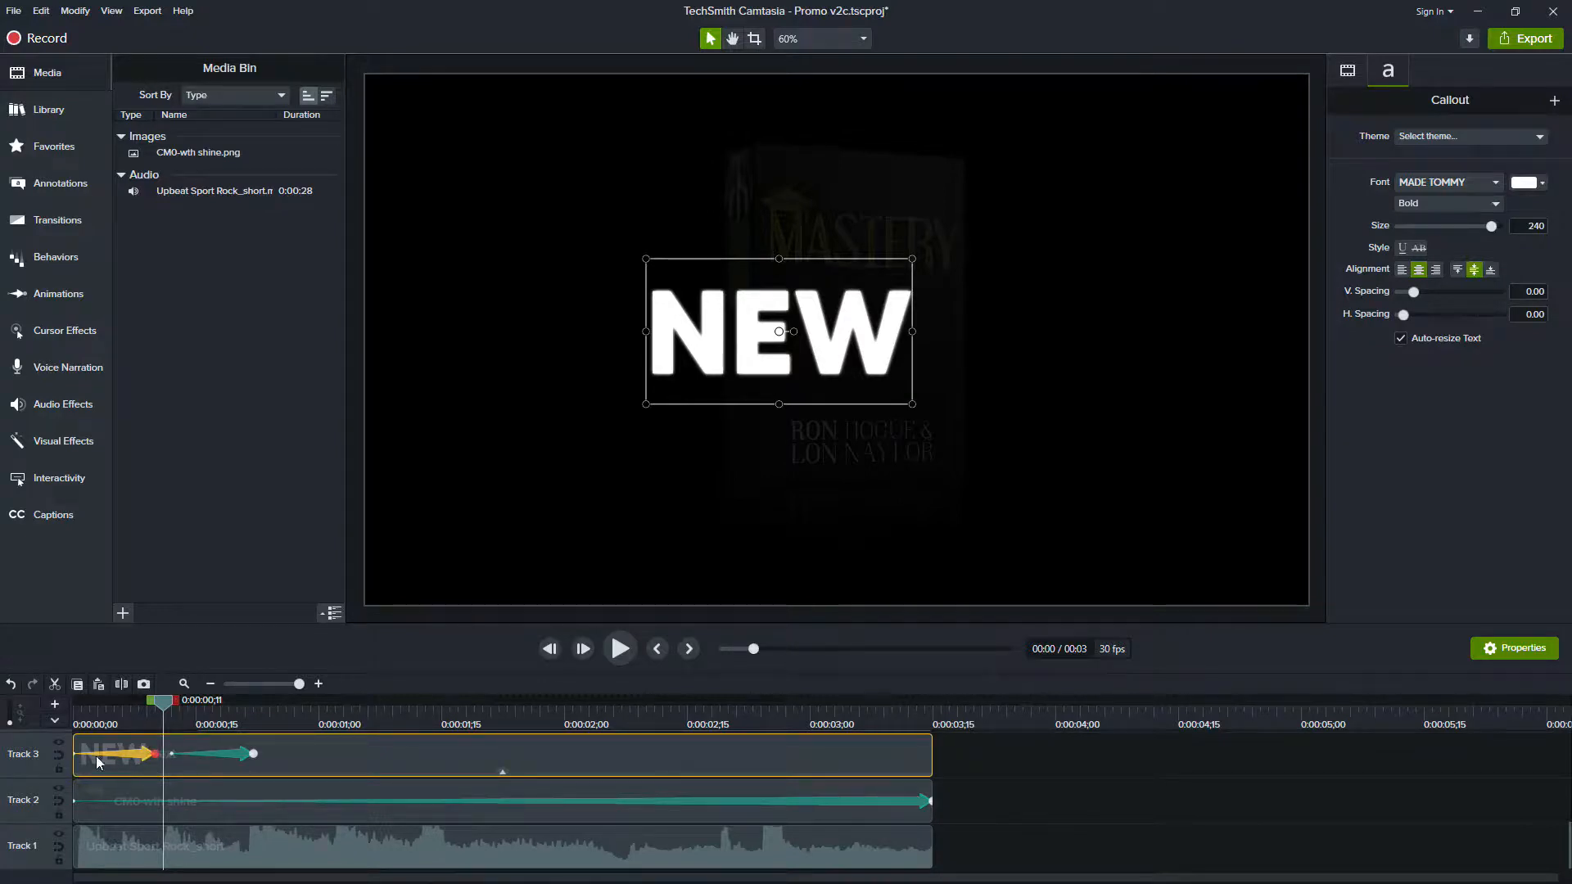
Step: Scrub through both NEW text animations from the timeline start to 0:00:00;22 and check the track above
left_click(252, 711)
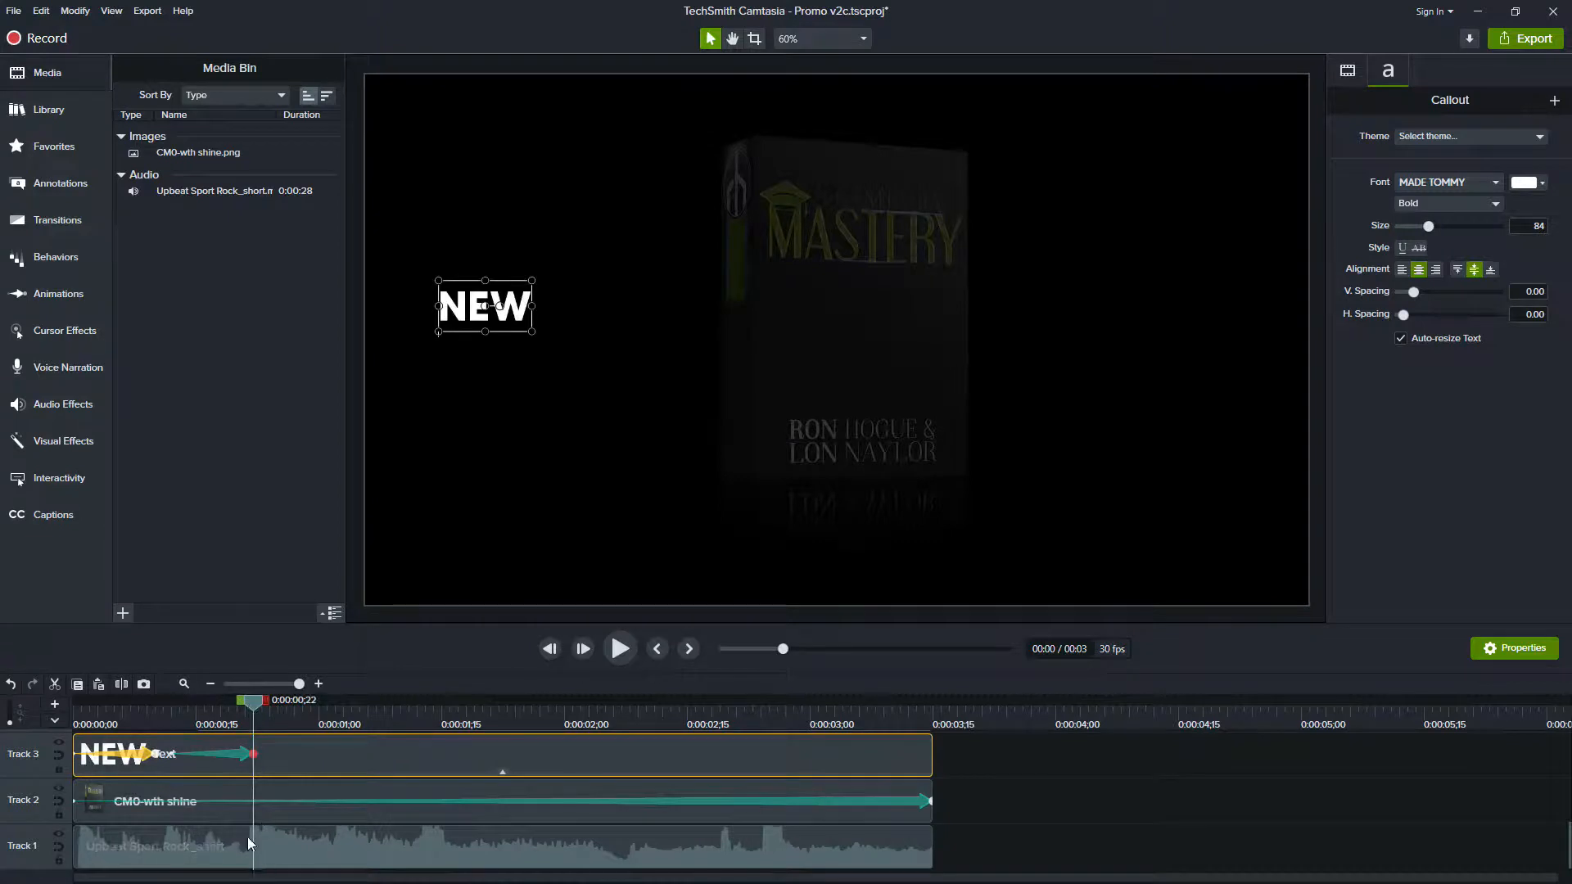
left_click(81, 708)
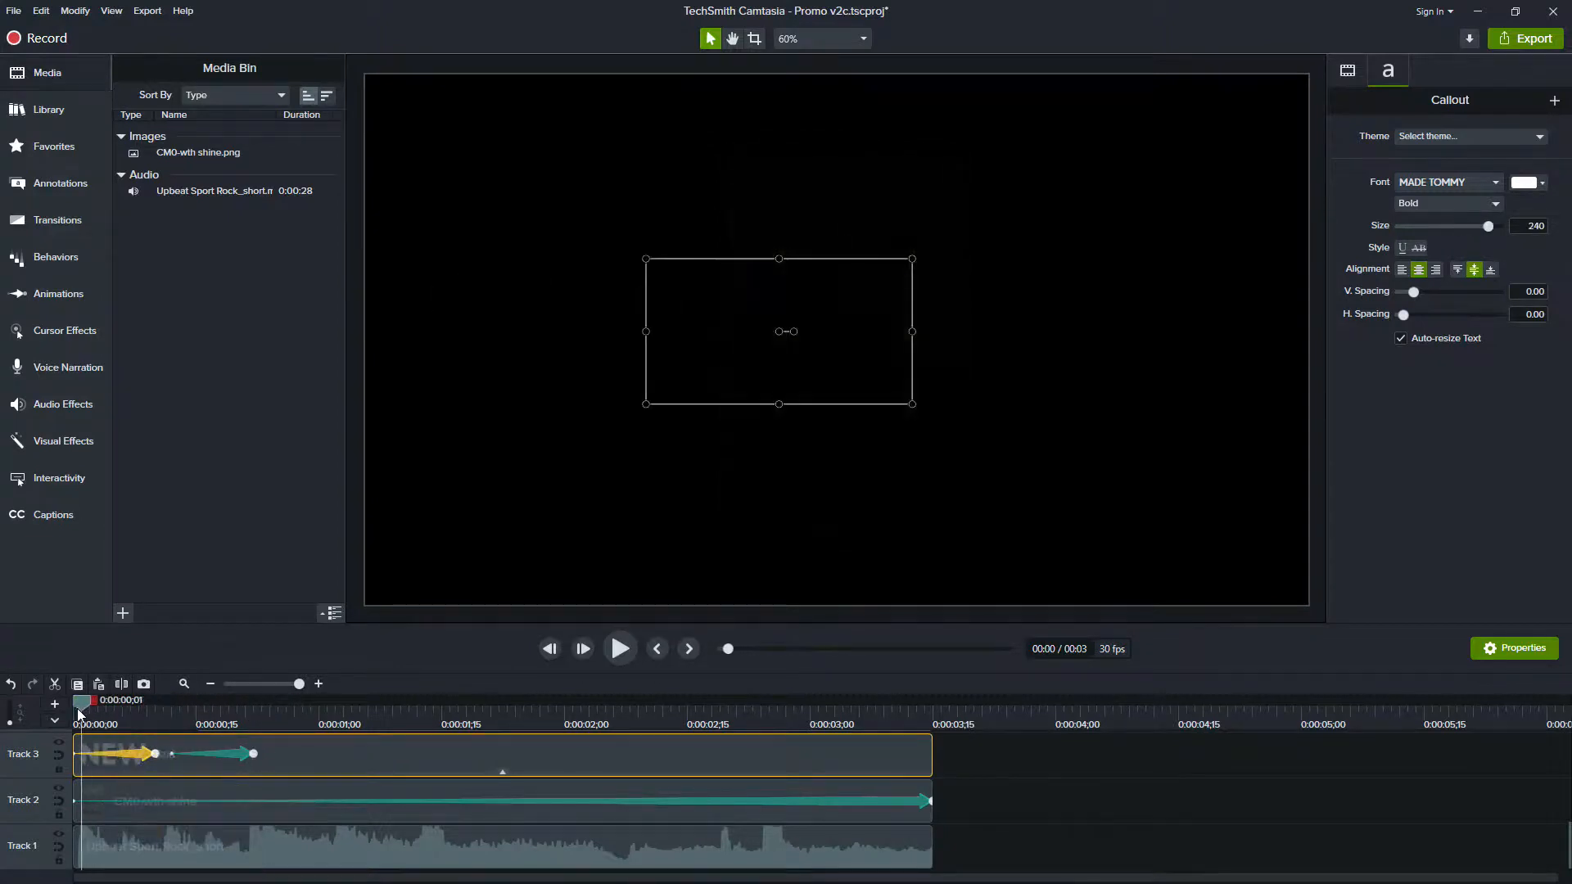
left_click_drag(81, 709, 250, 712)
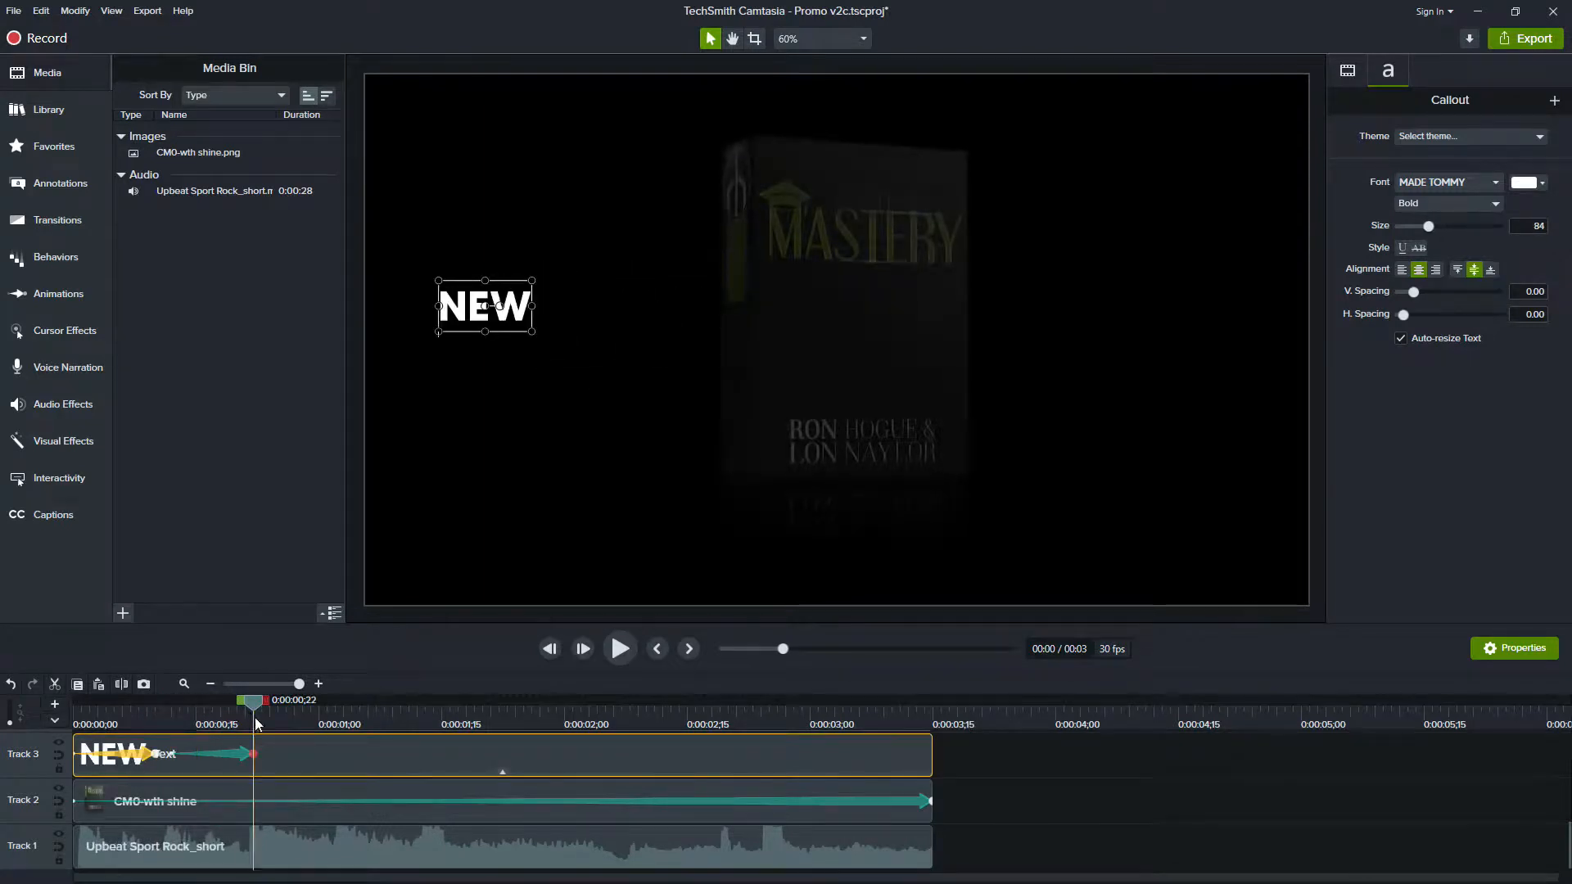
scroll(389, 805, "up", 2)
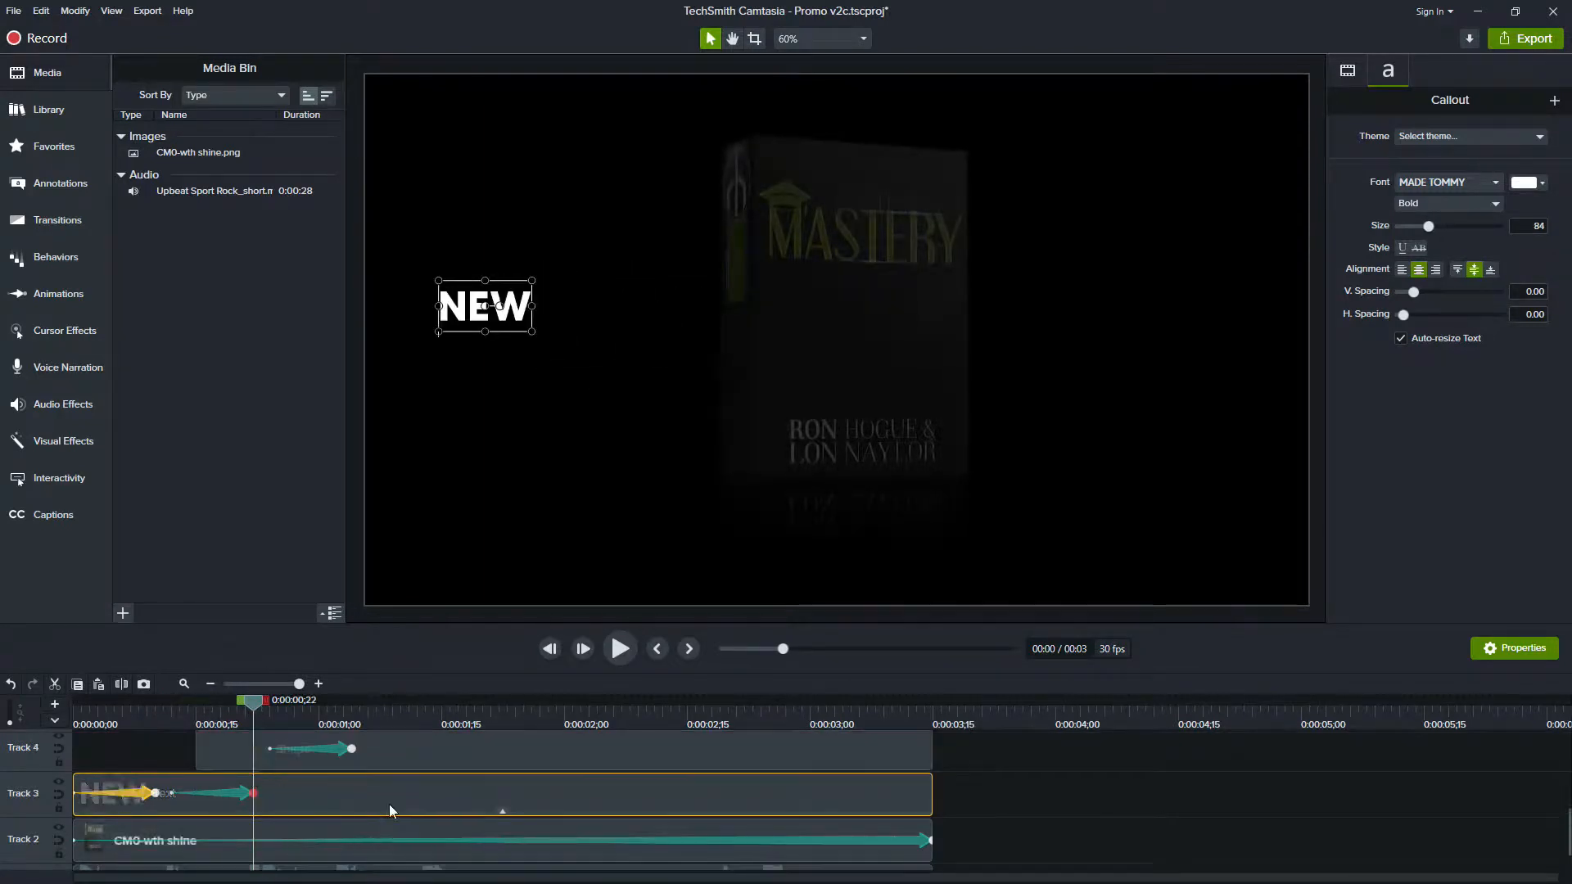
scroll(389, 805, "down", 2)
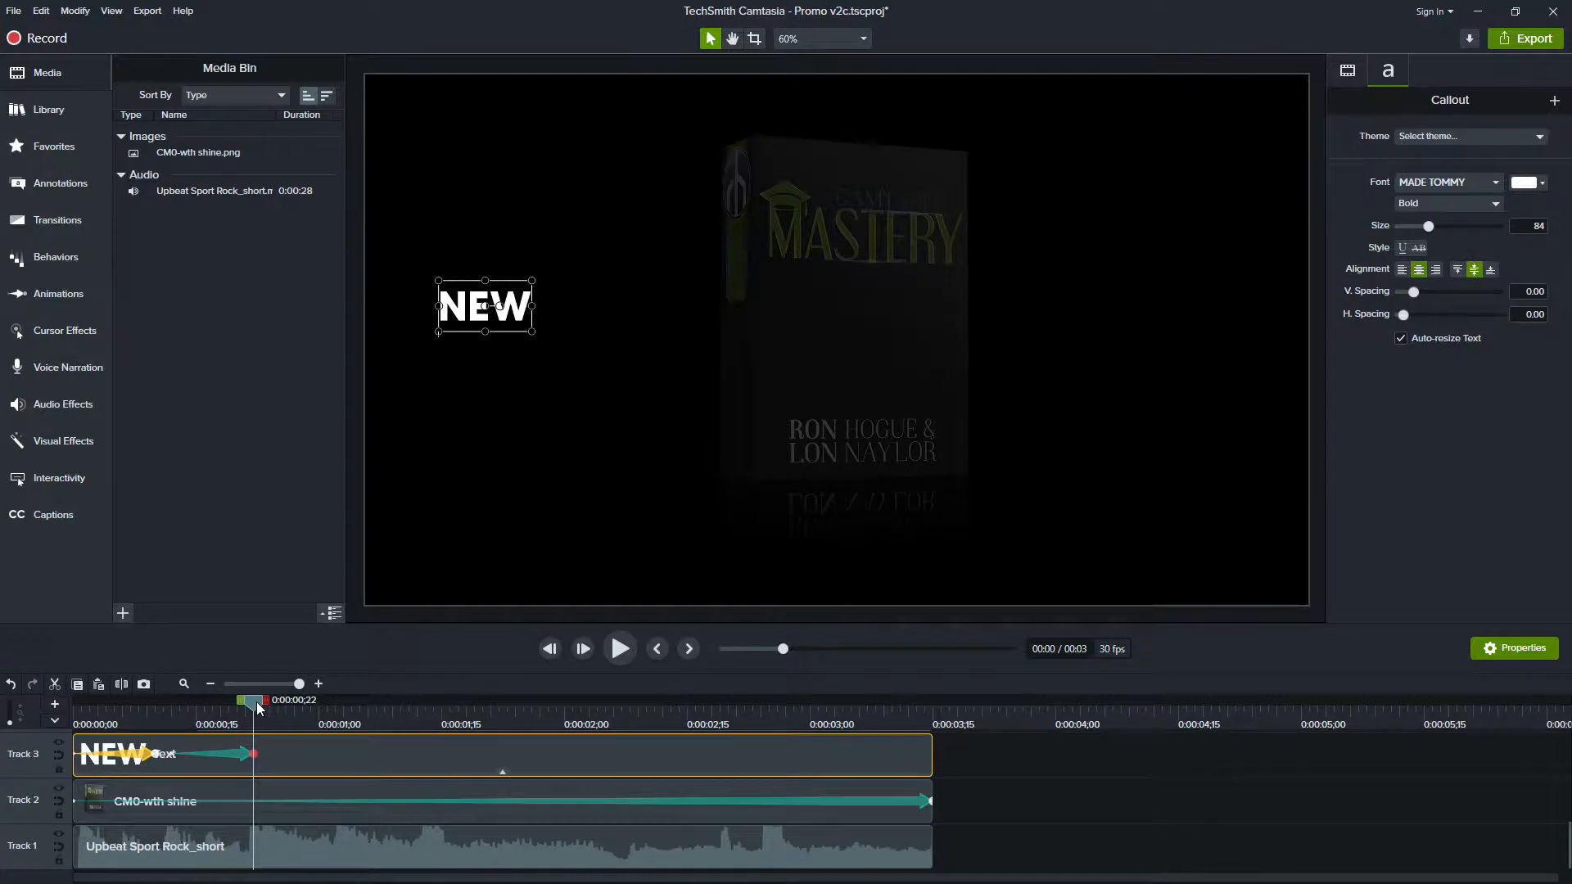
Step: Scrub ahead to 0:00:01;03 and examine the Shape and Camtasia text animations on Tracks 4 and 5
left_click_drag(253, 701, 347, 705)
scroll(419, 773, "up", 1)
scroll(419, 774, "up", 2)
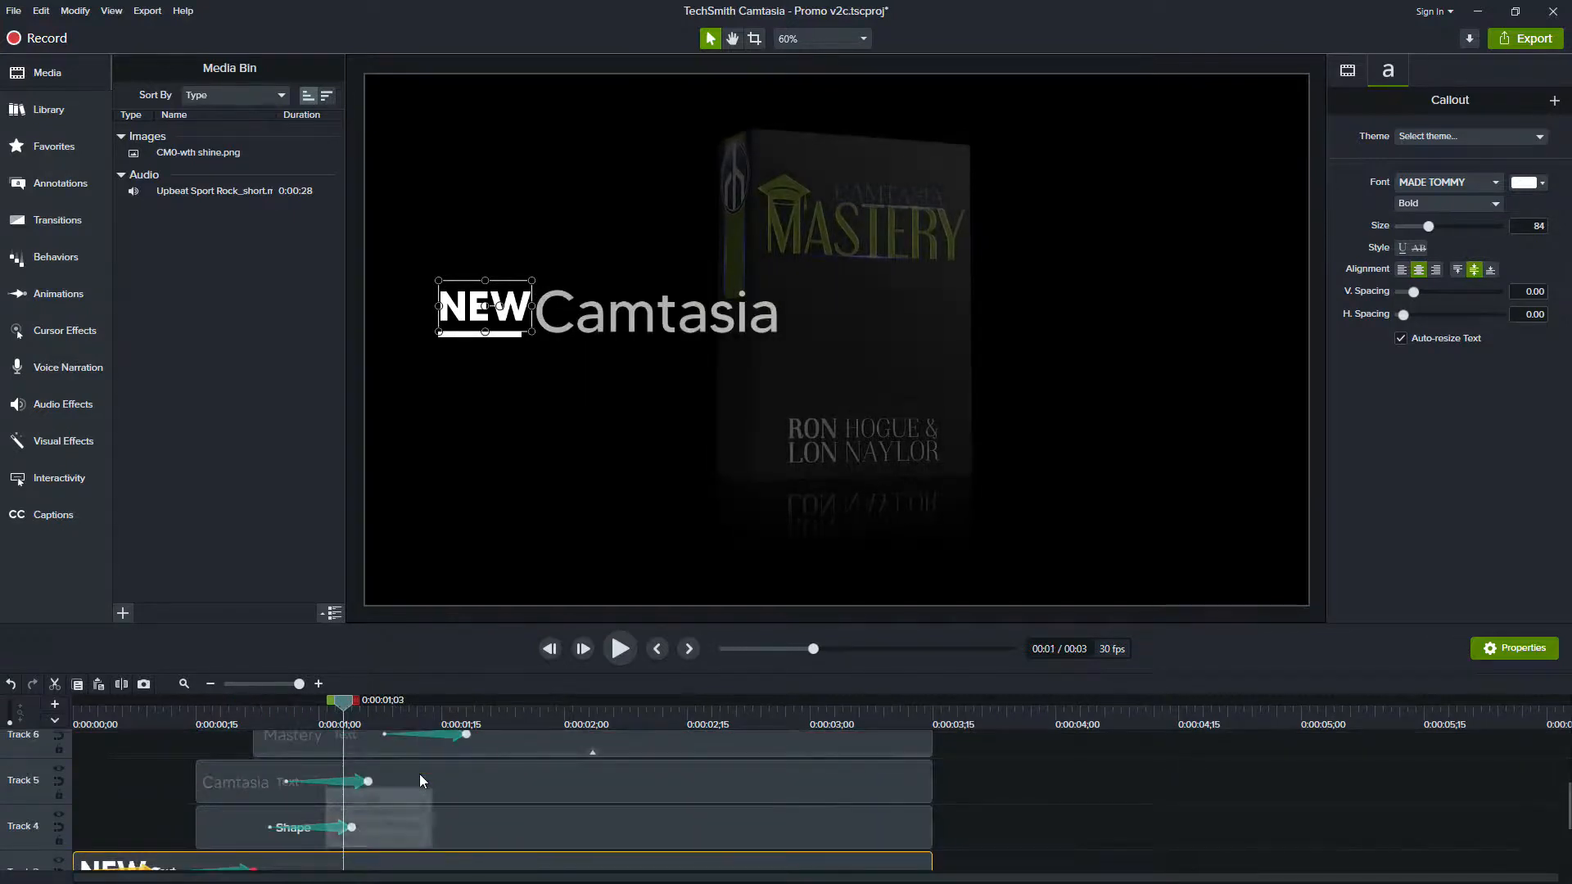
Step: Scrub ahead to 0:00:01;18 and examine the Mastery text animation on Track 6
left_click_drag(351, 705, 468, 749)
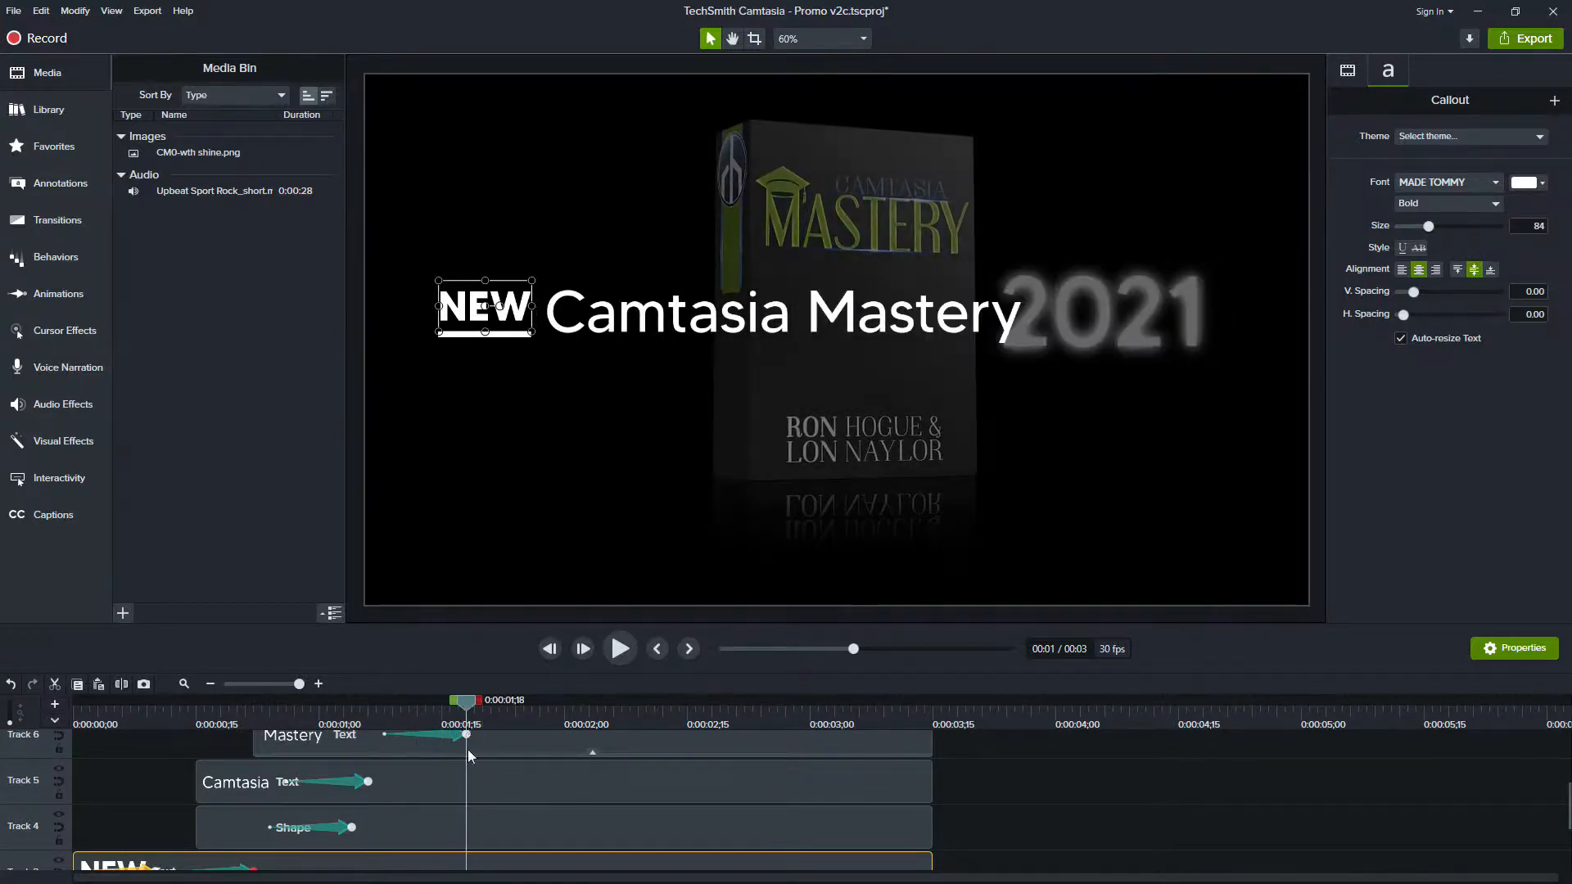
scroll(479, 761, "down", 2)
scroll(473, 758, "up", 3)
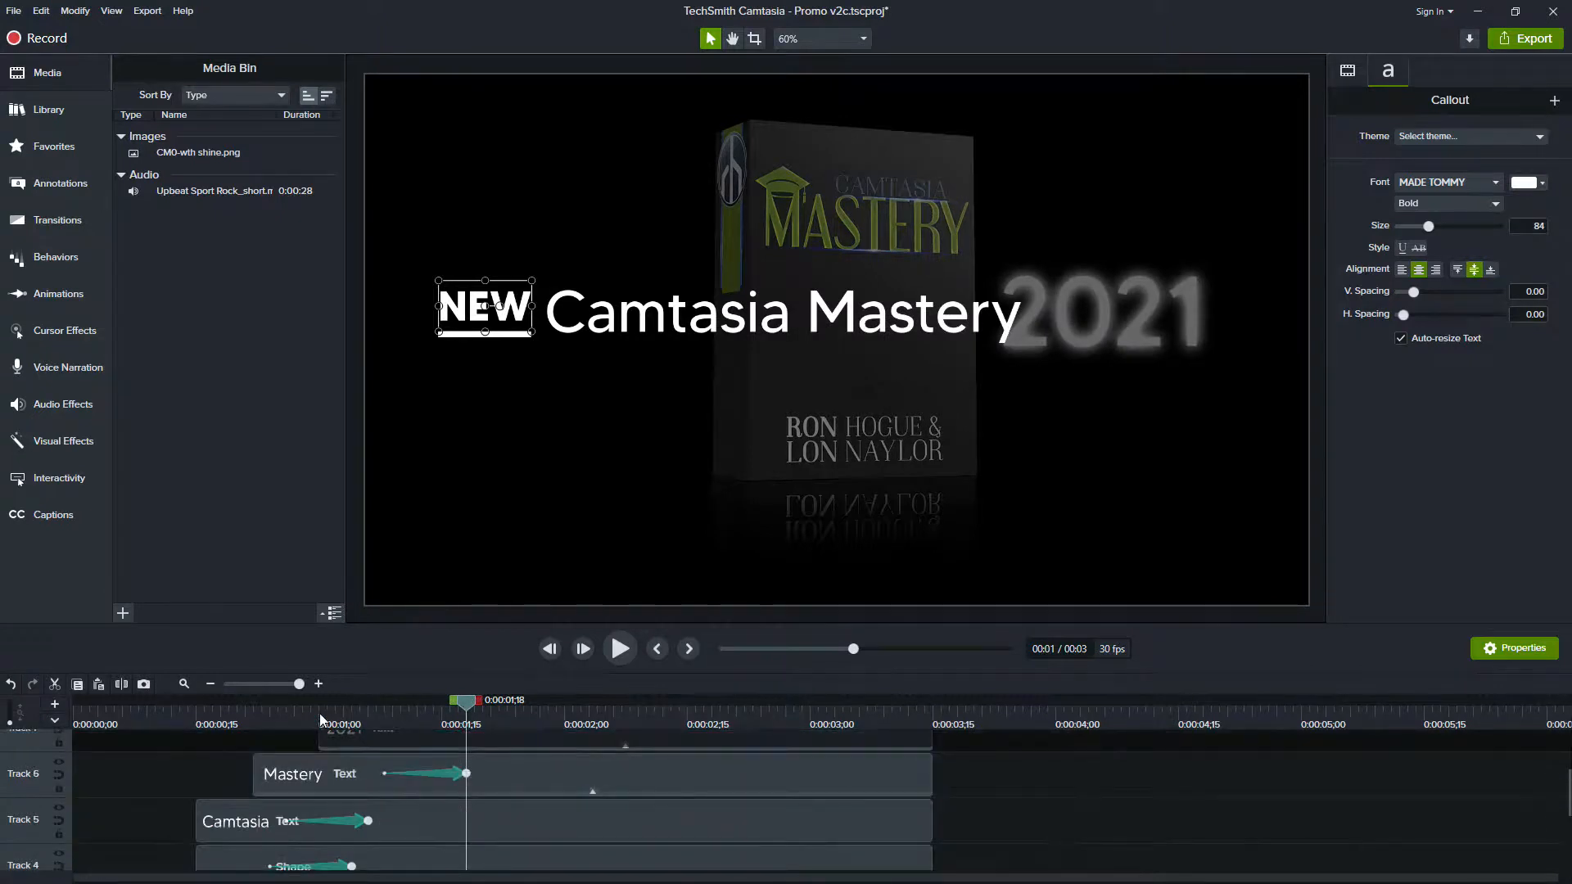
Step: Play back the staggered title text animations from about 0:00:00;10 and stop playback
left_click(155, 716)
key("space")
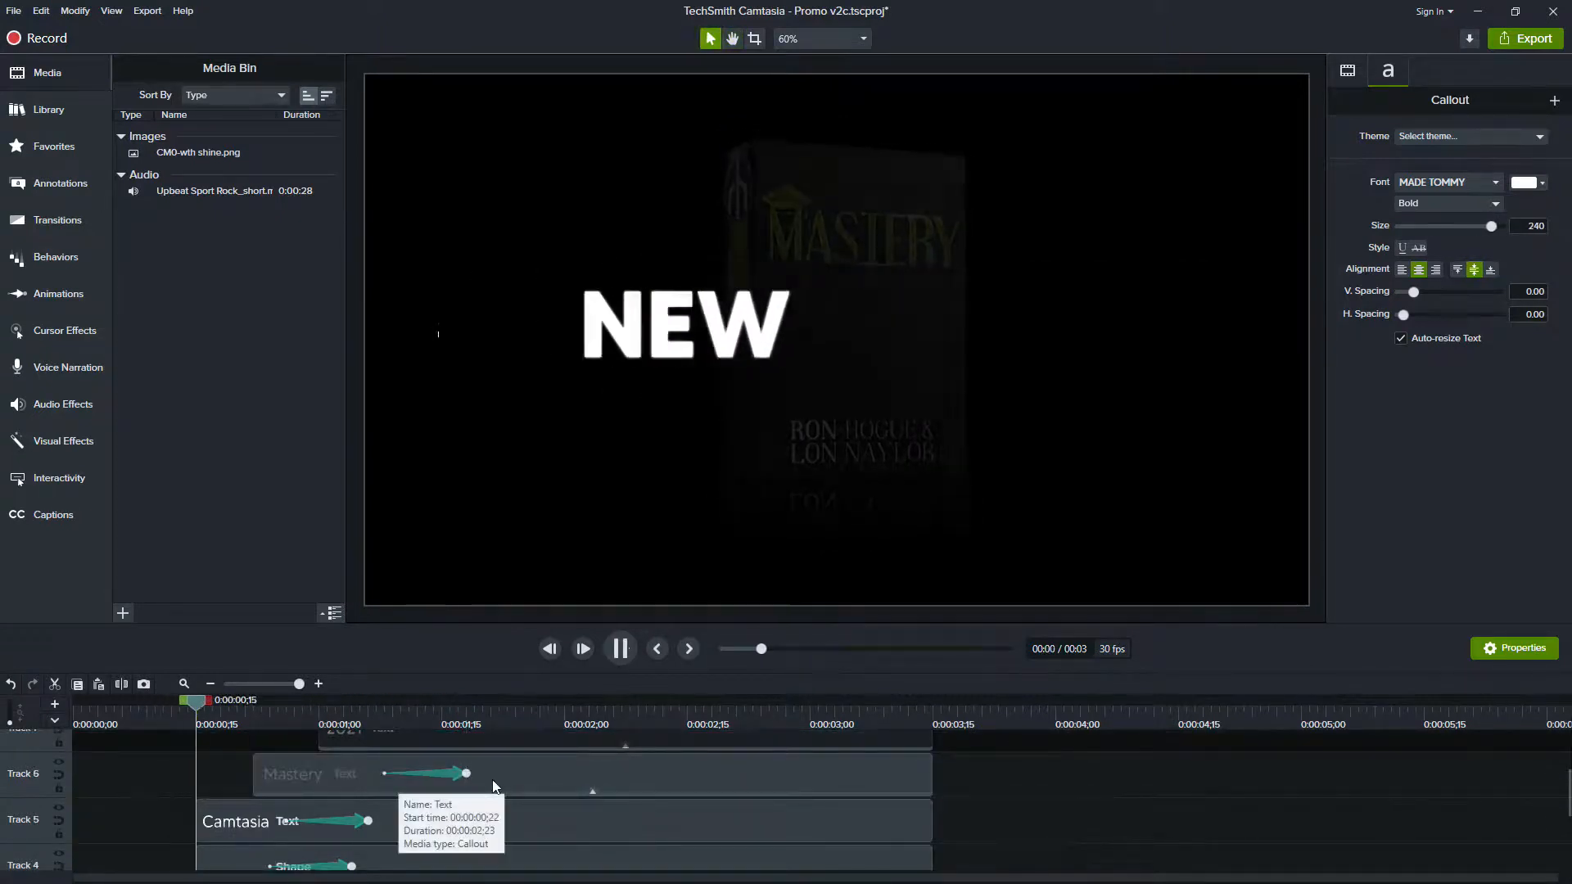
key("space")
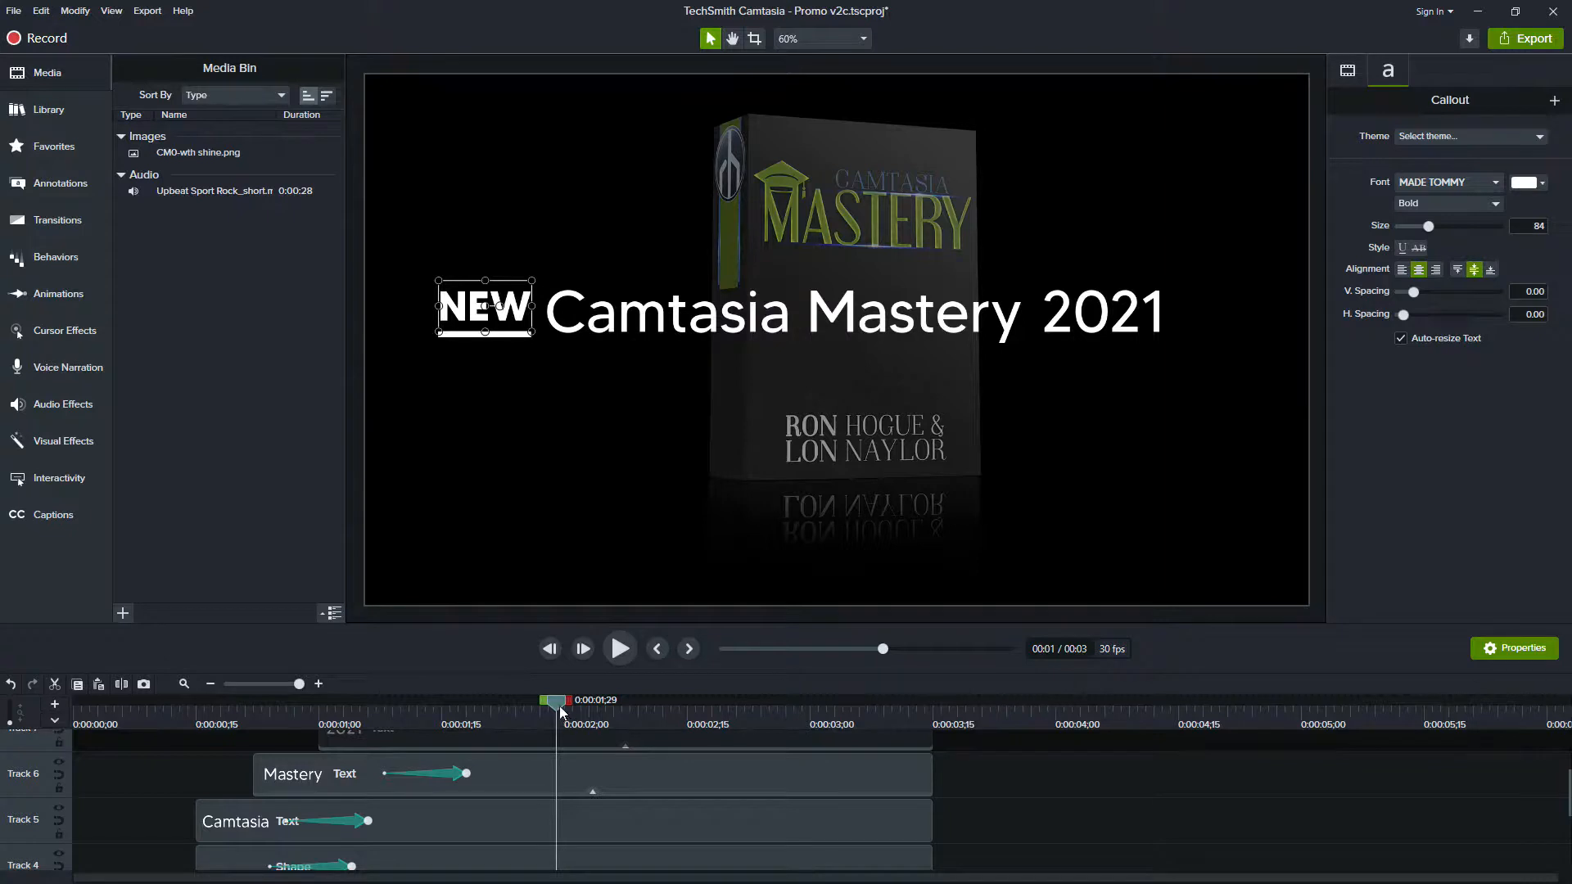
Step: Scrub ahead to 0:00:02;27, then select Group 3's second animation on Track 8 at 0:00:02;23 to examine its scale and glow
left_click_drag(561, 712, 785, 696)
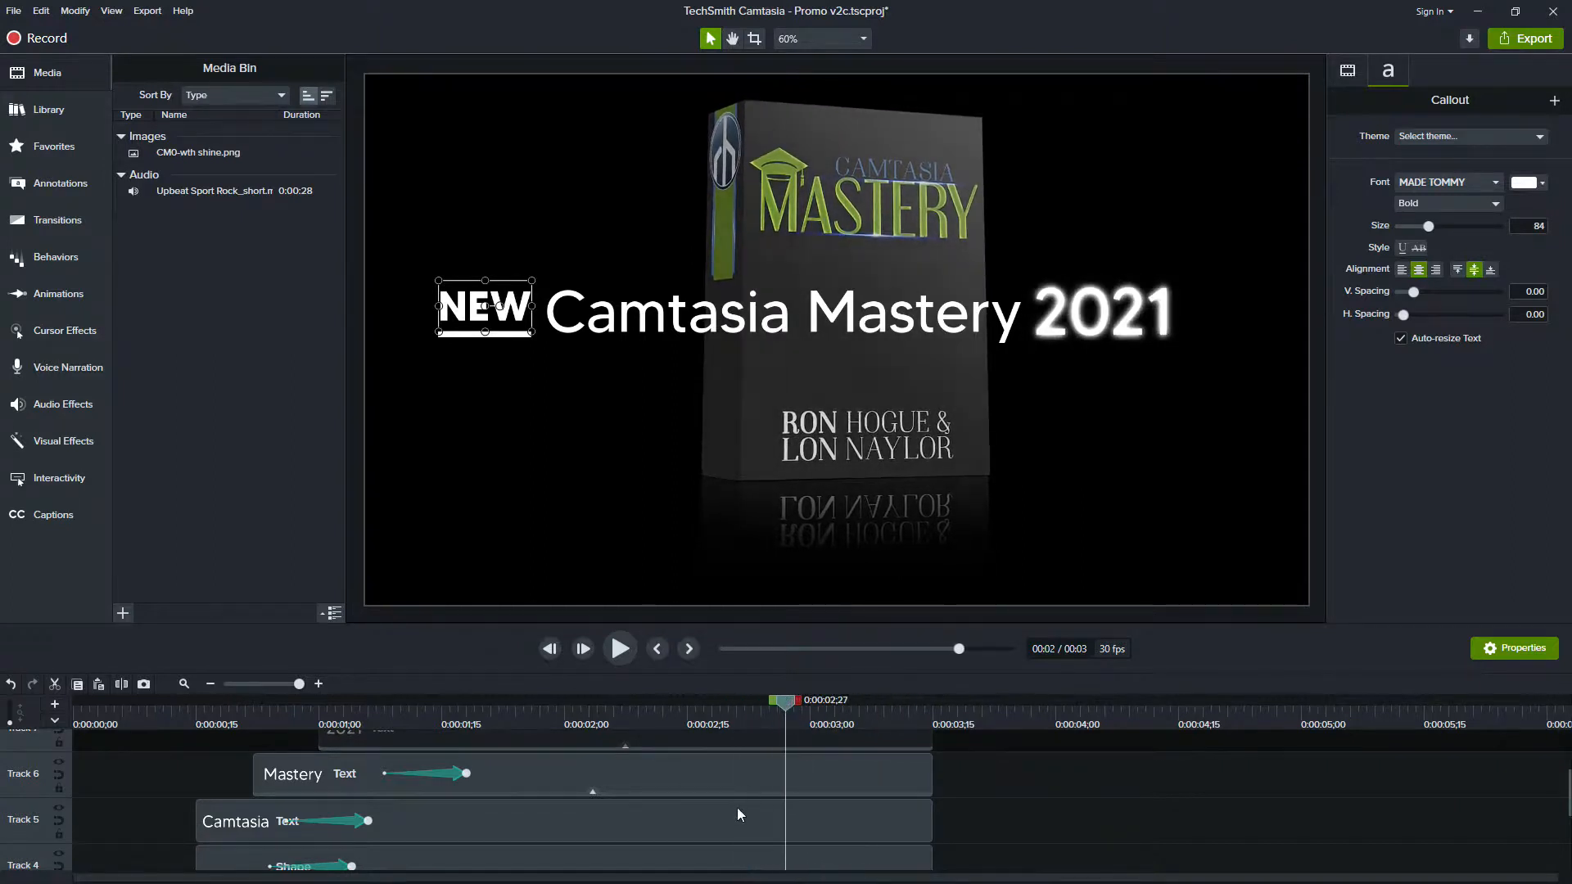
scroll(737, 807, "up", 2)
left_click(753, 731)
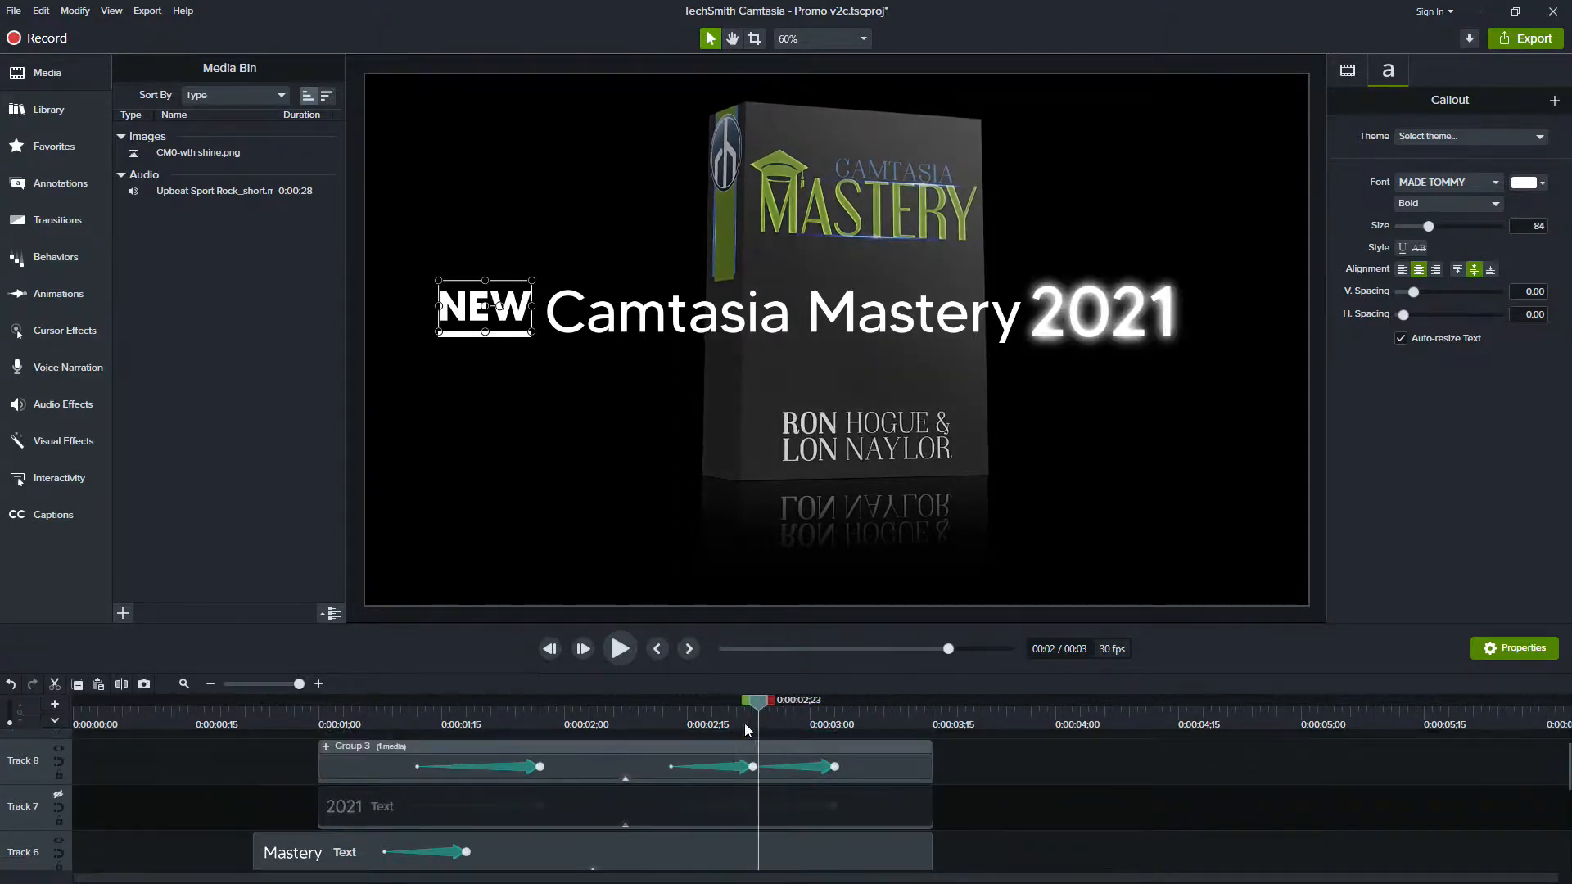
left_click(748, 765)
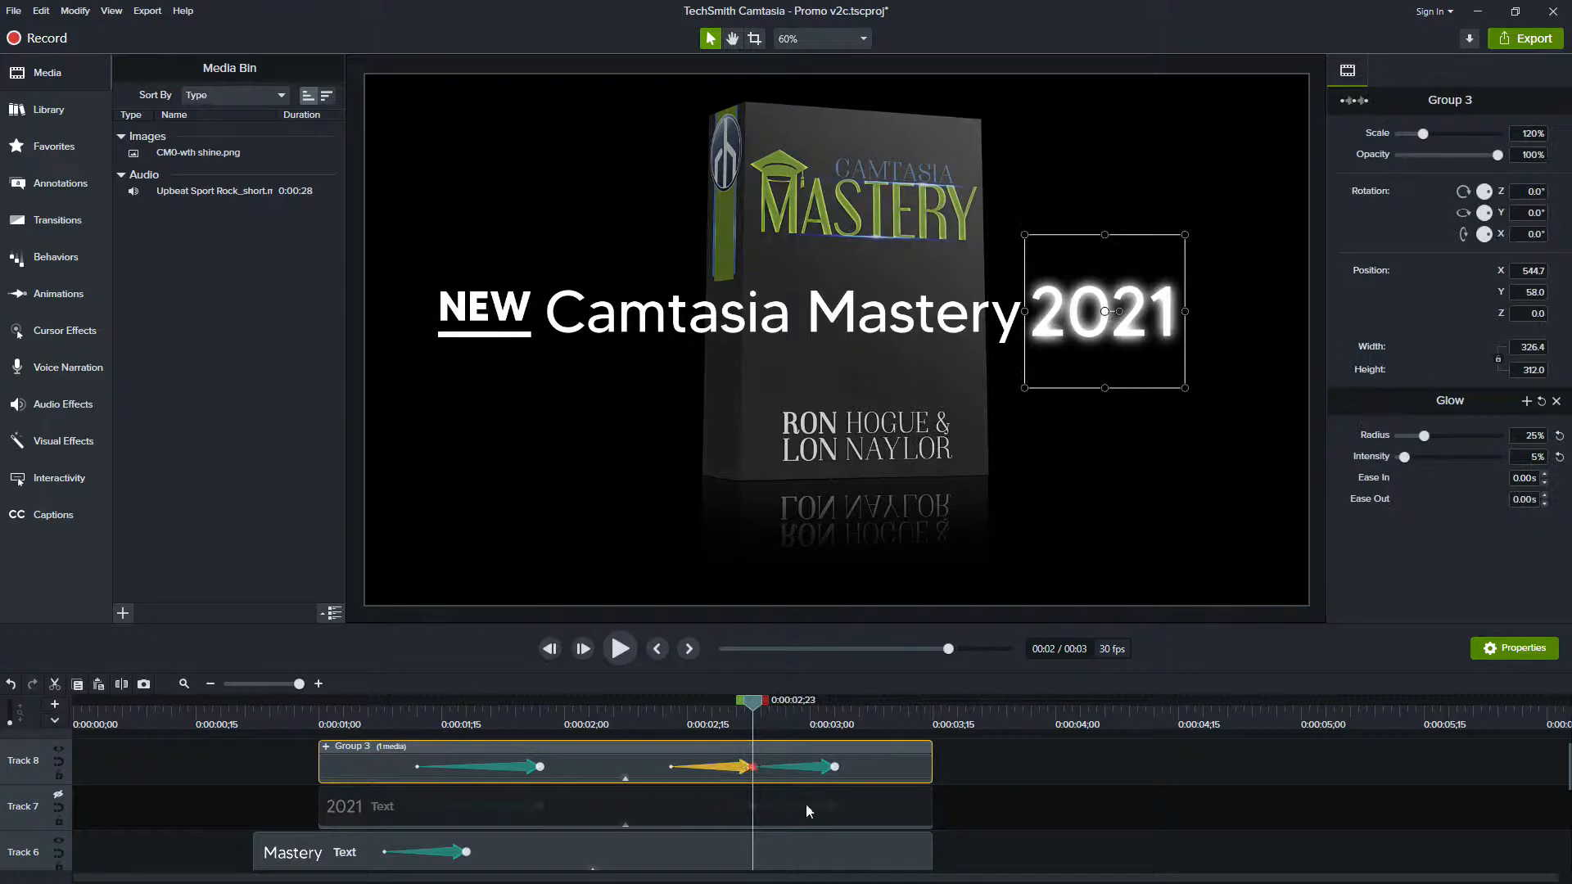
Step: Scrub past Group 3's last animation to the end of the sequence at 0:00:03;15 and check the lower tracks
scroll(774, 835, "down", 3)
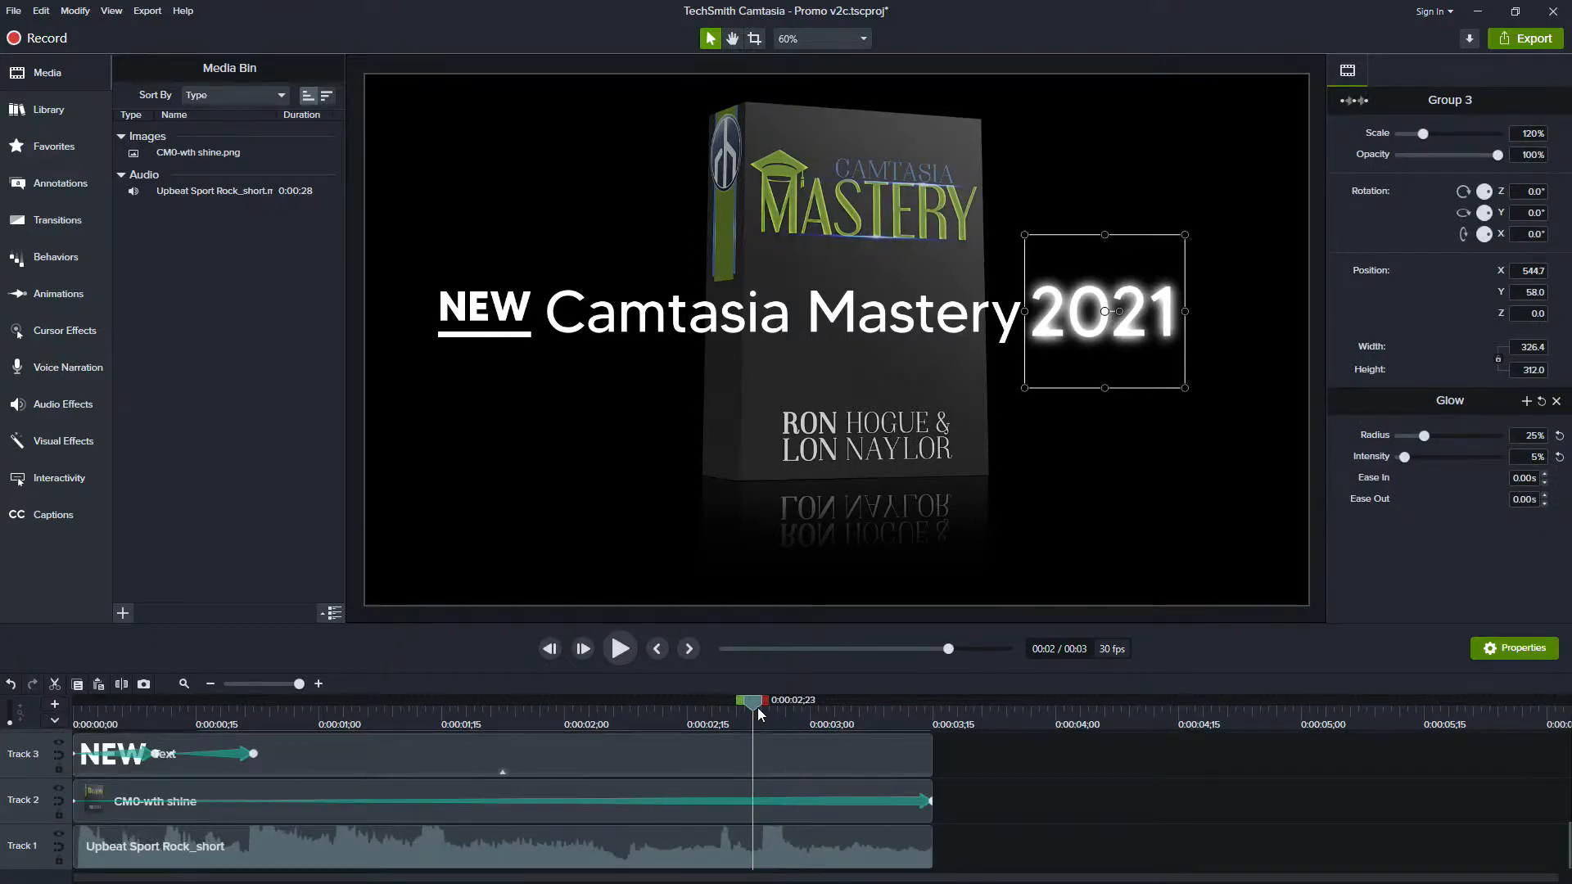
scroll(768, 789, "up", 3)
left_click_drag(758, 703, 895, 714)
scroll(860, 739, "down", 6)
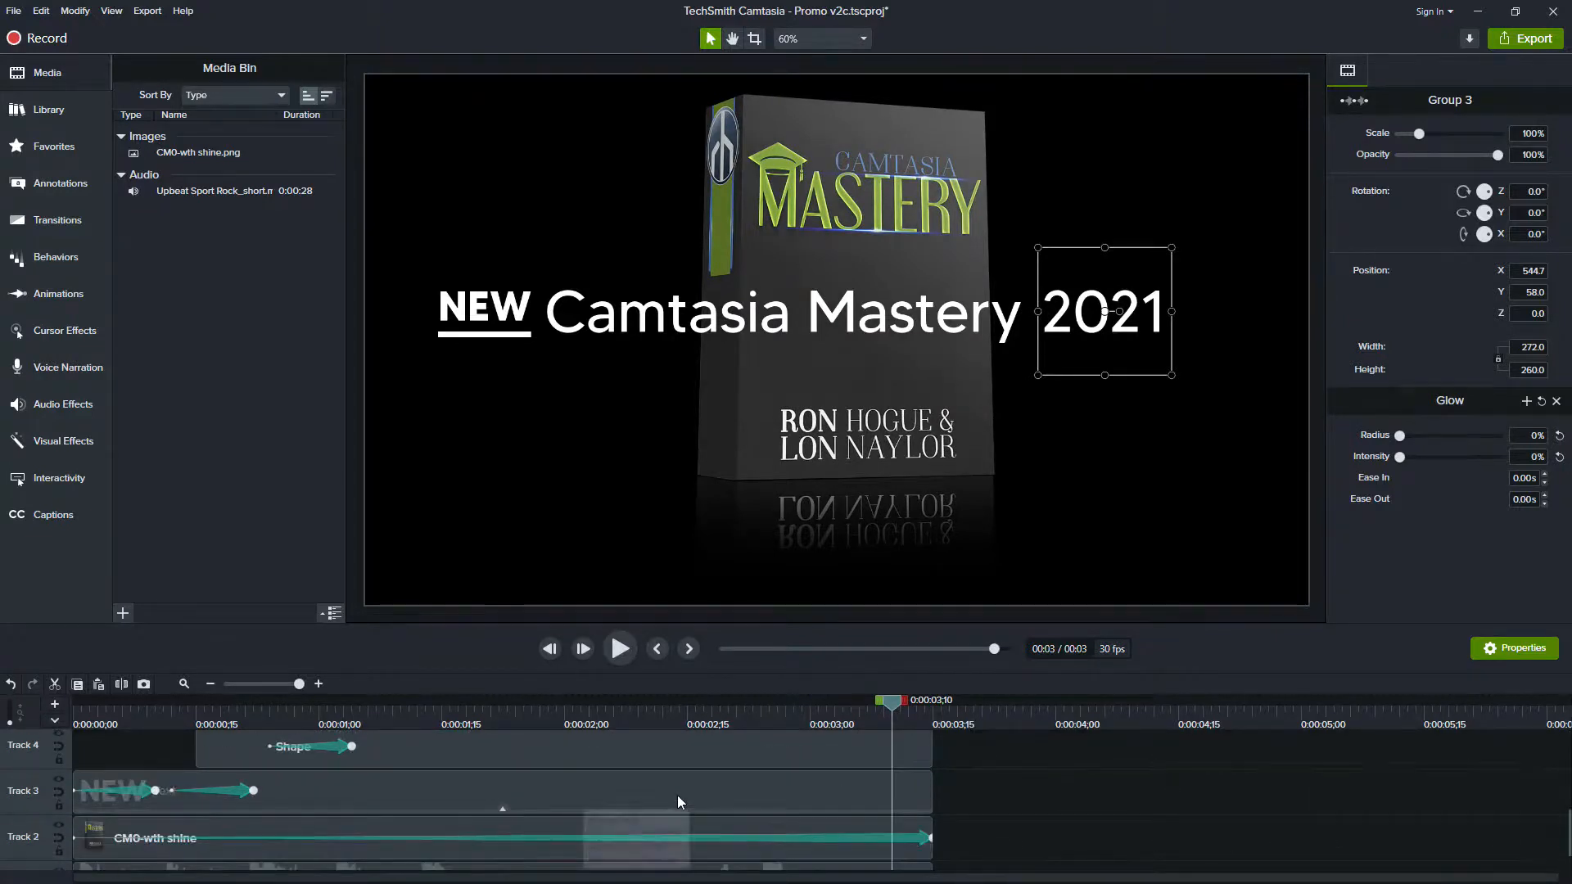
scroll(677, 795, "down", 1)
left_click_drag(905, 721, 929, 719)
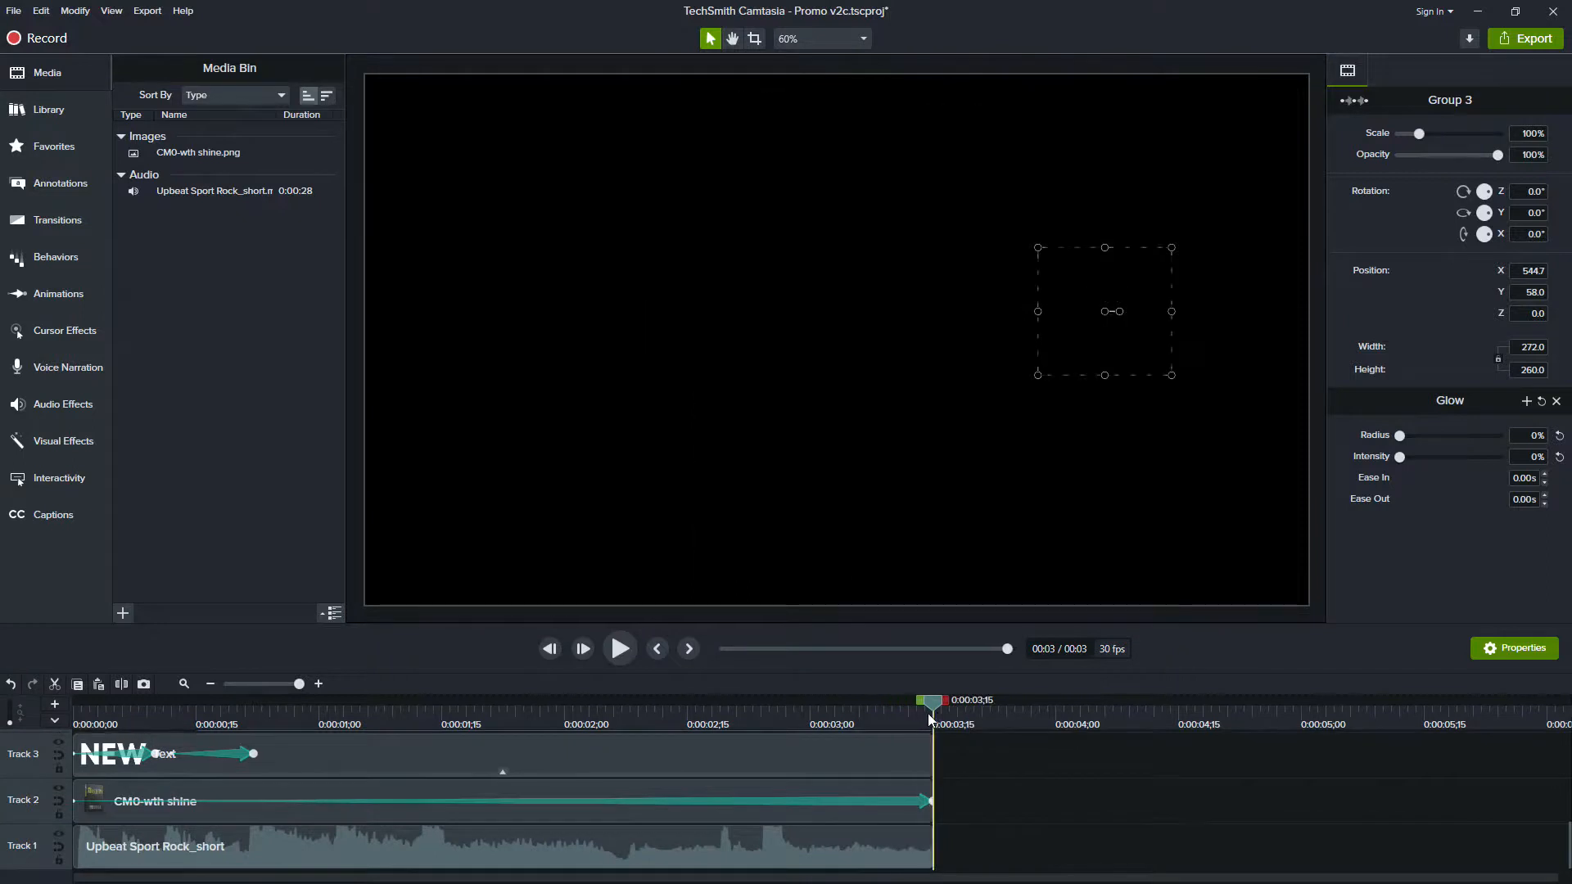
Step: Select the CM0-wth shine clip on Track 2, scrub its long animation through to 0:00:03;15, and return to the Group 3 track
left_click(856, 786)
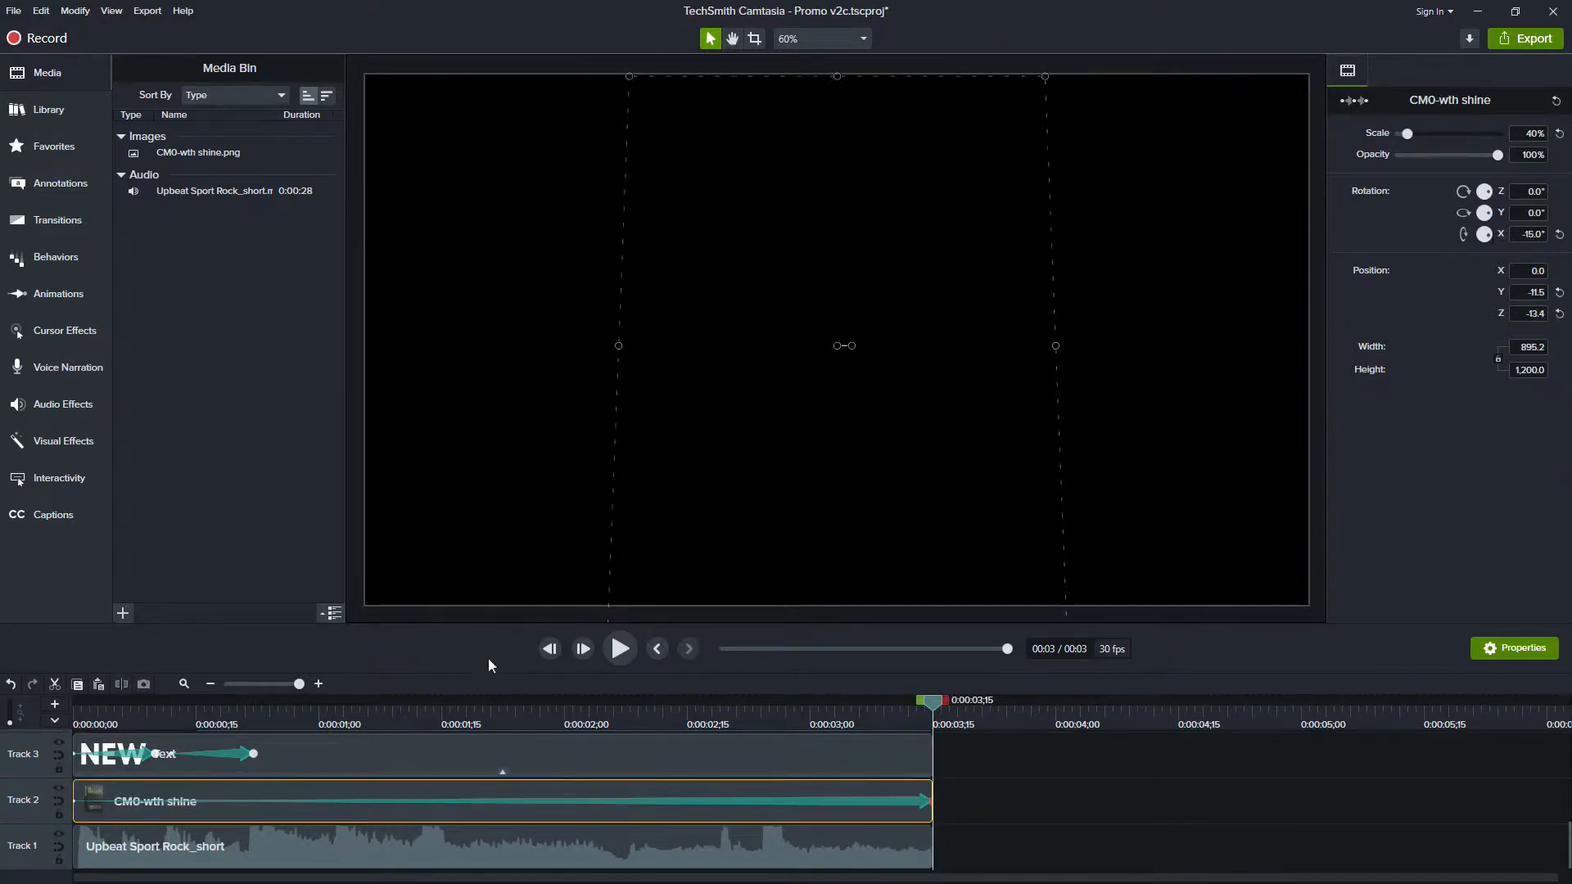
left_click(680, 715)
left_click_drag(680, 714, 927, 689)
scroll(460, 759, "up", 4)
scroll(463, 761, "up", 2)
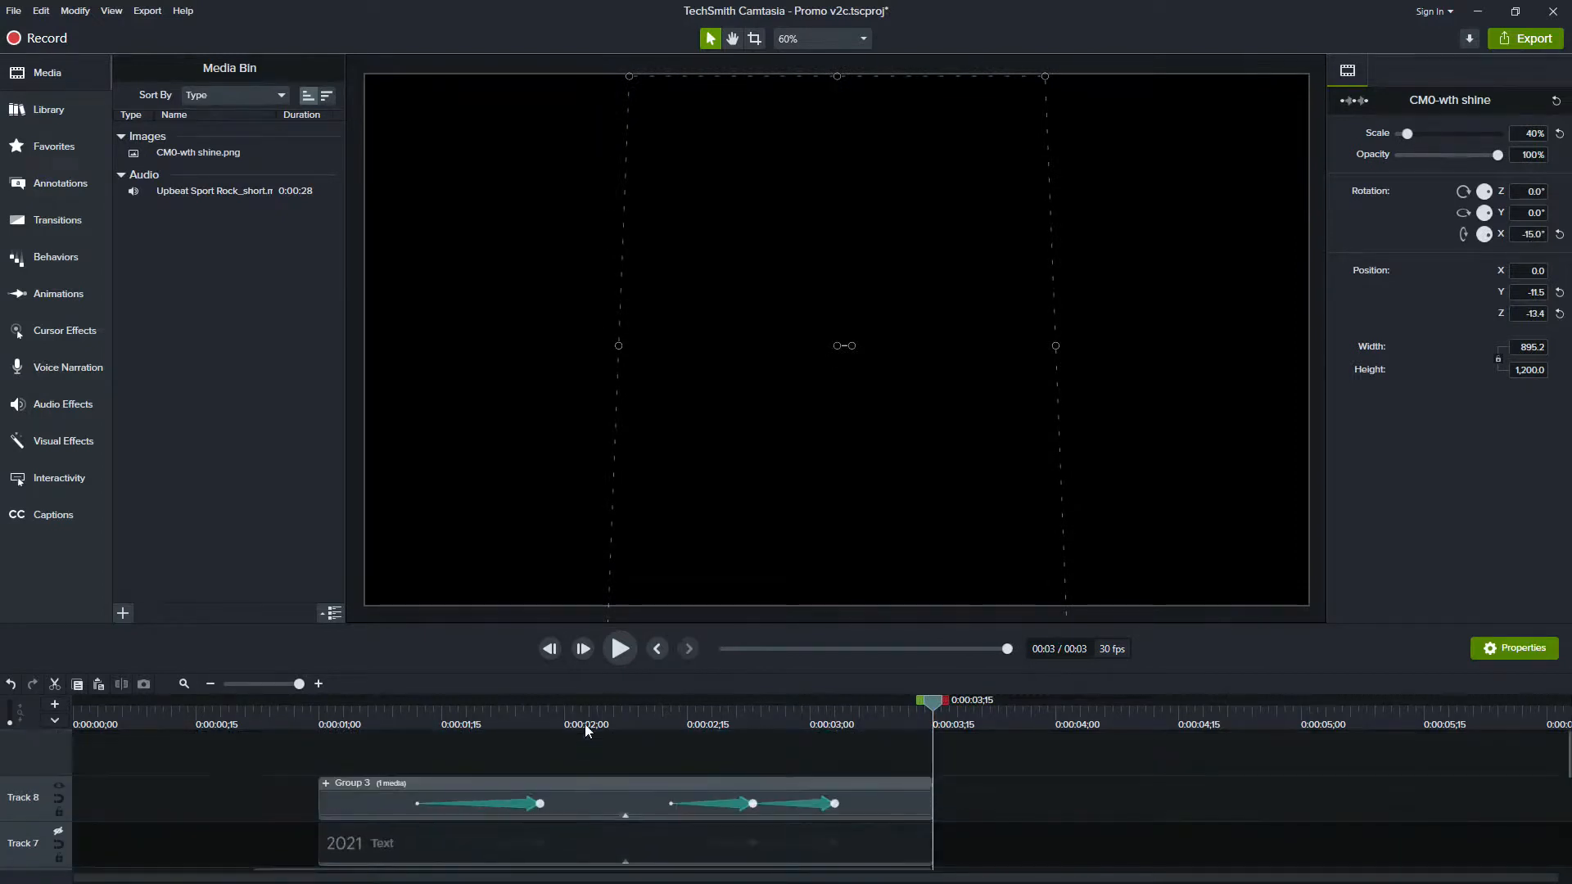